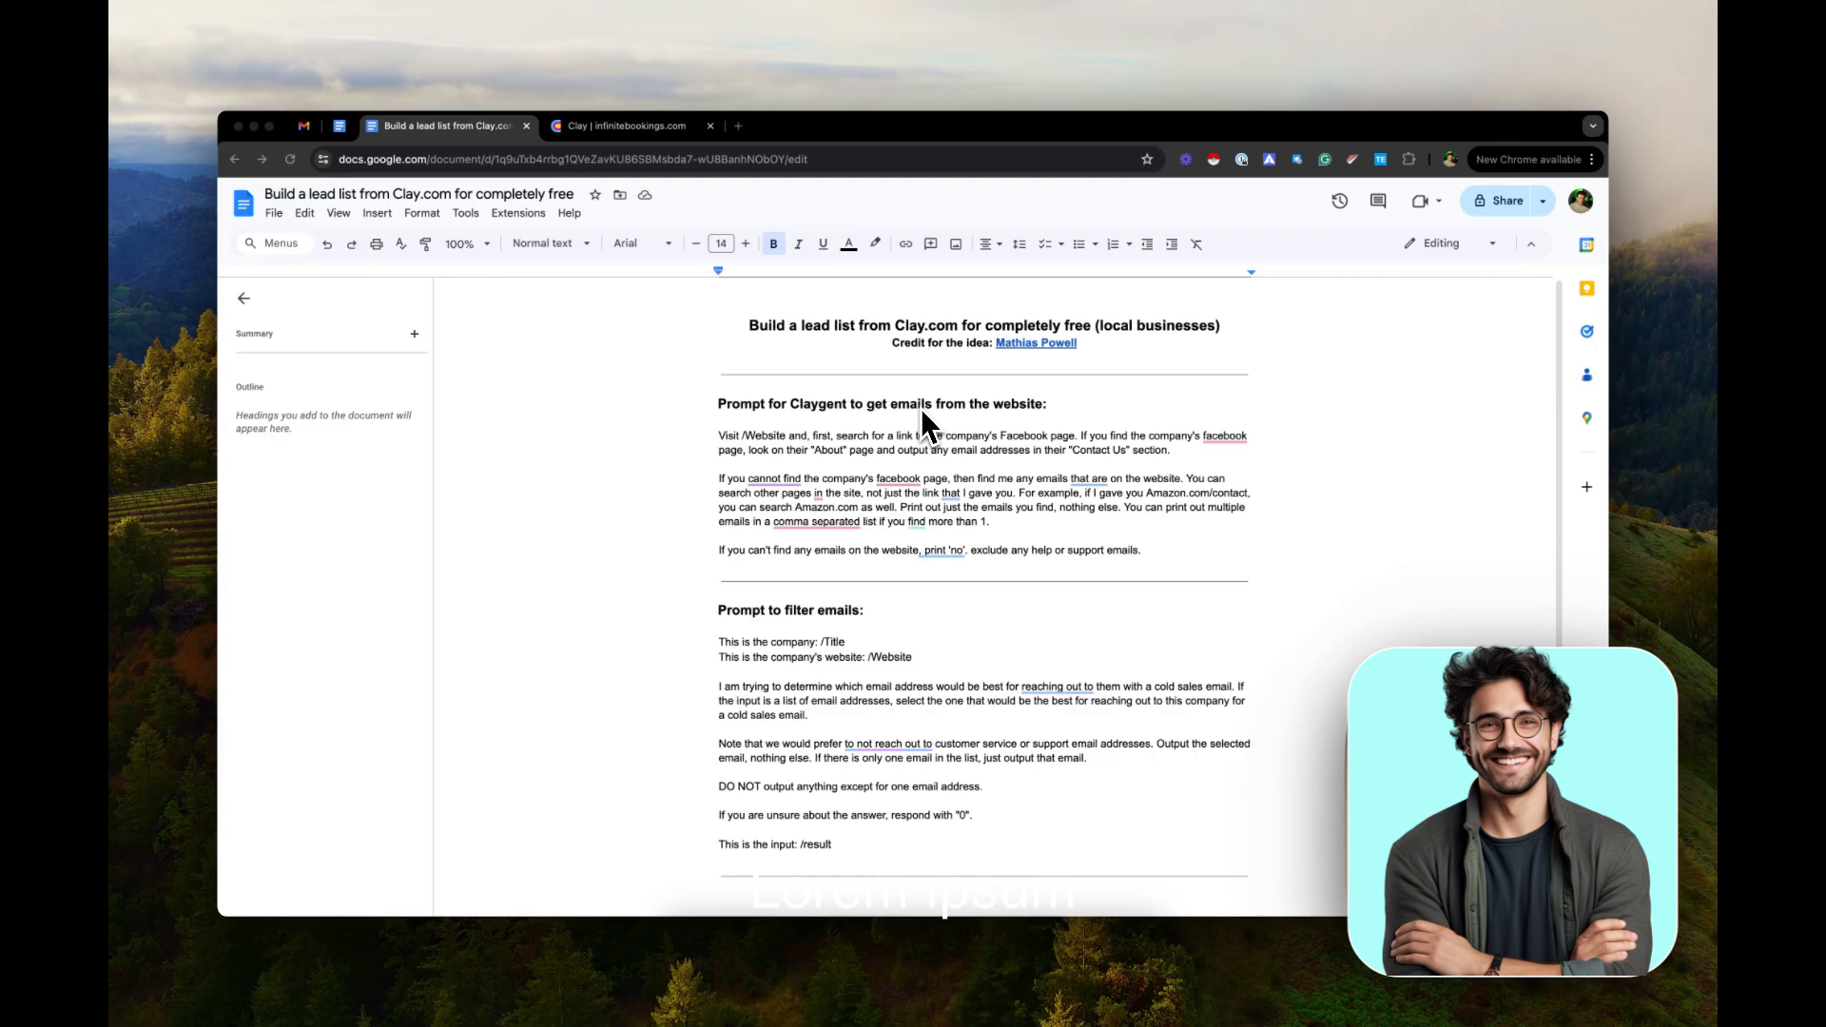
Switch to Clay and start a new table using the Find Local Businesses using Google Maps source
click(639, 133)
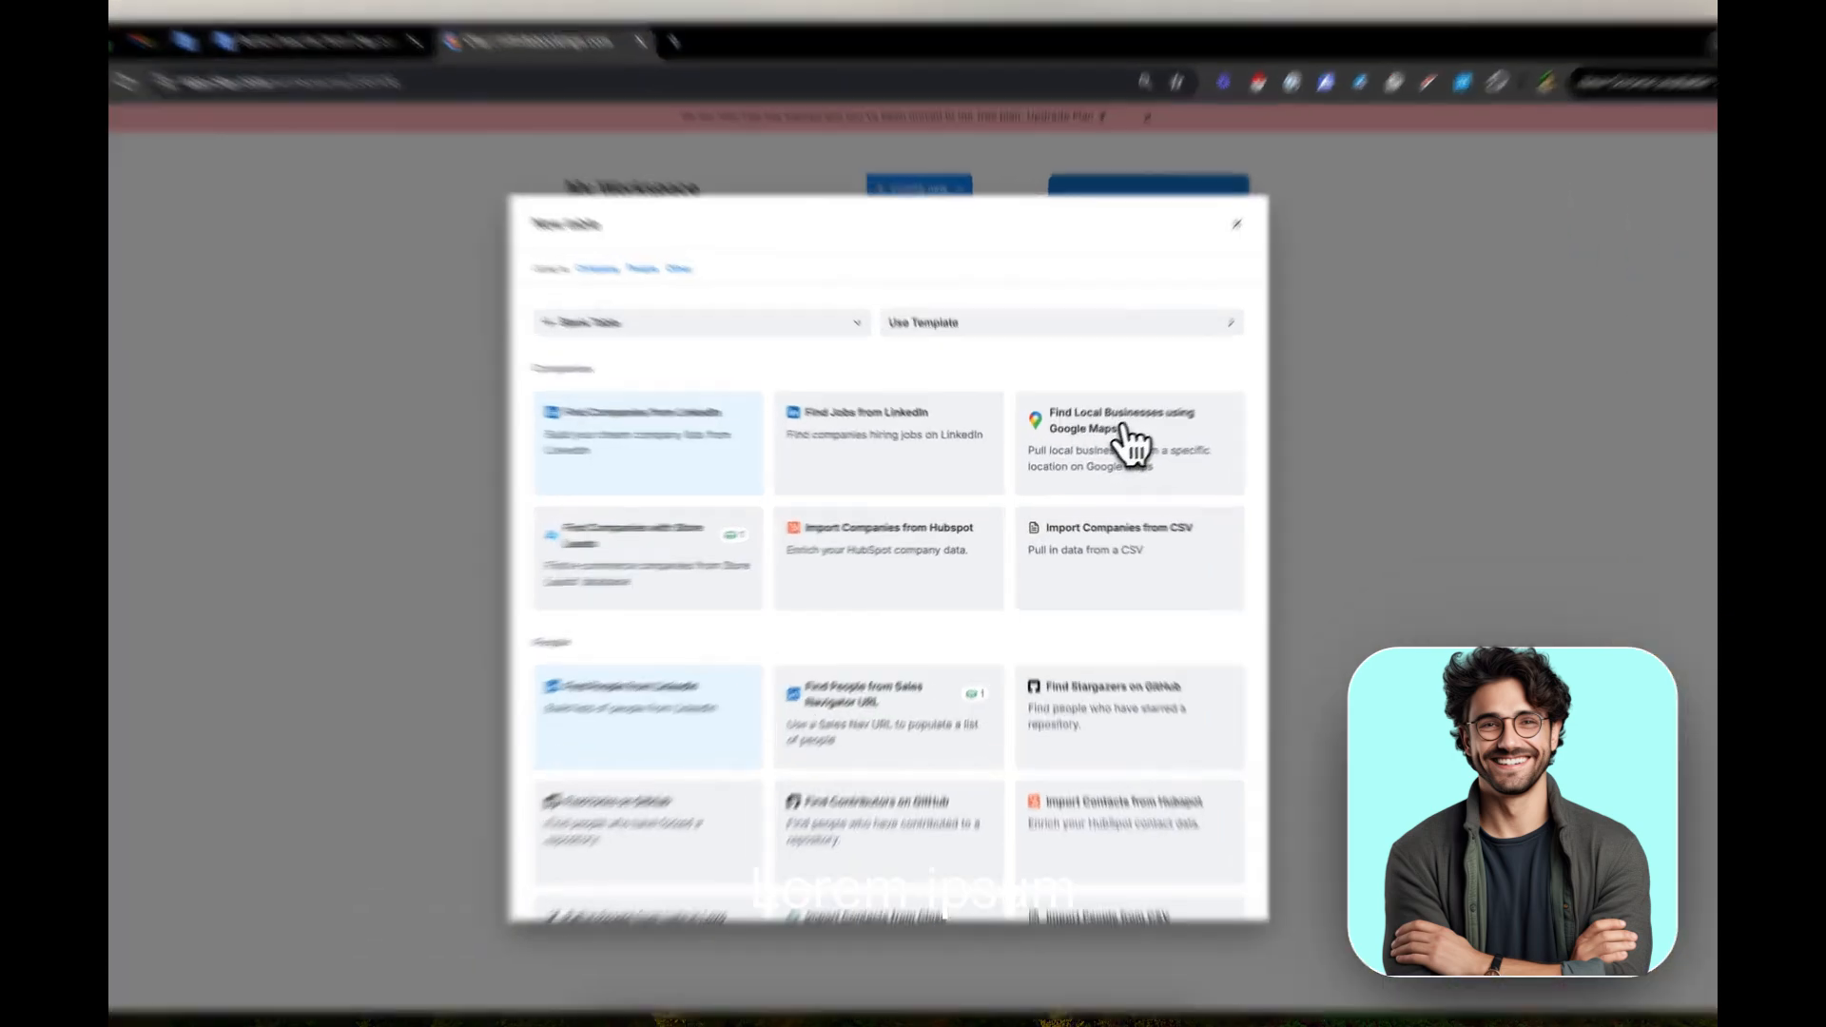
click(1109, 452)
scroll(936, 496, down, 3)
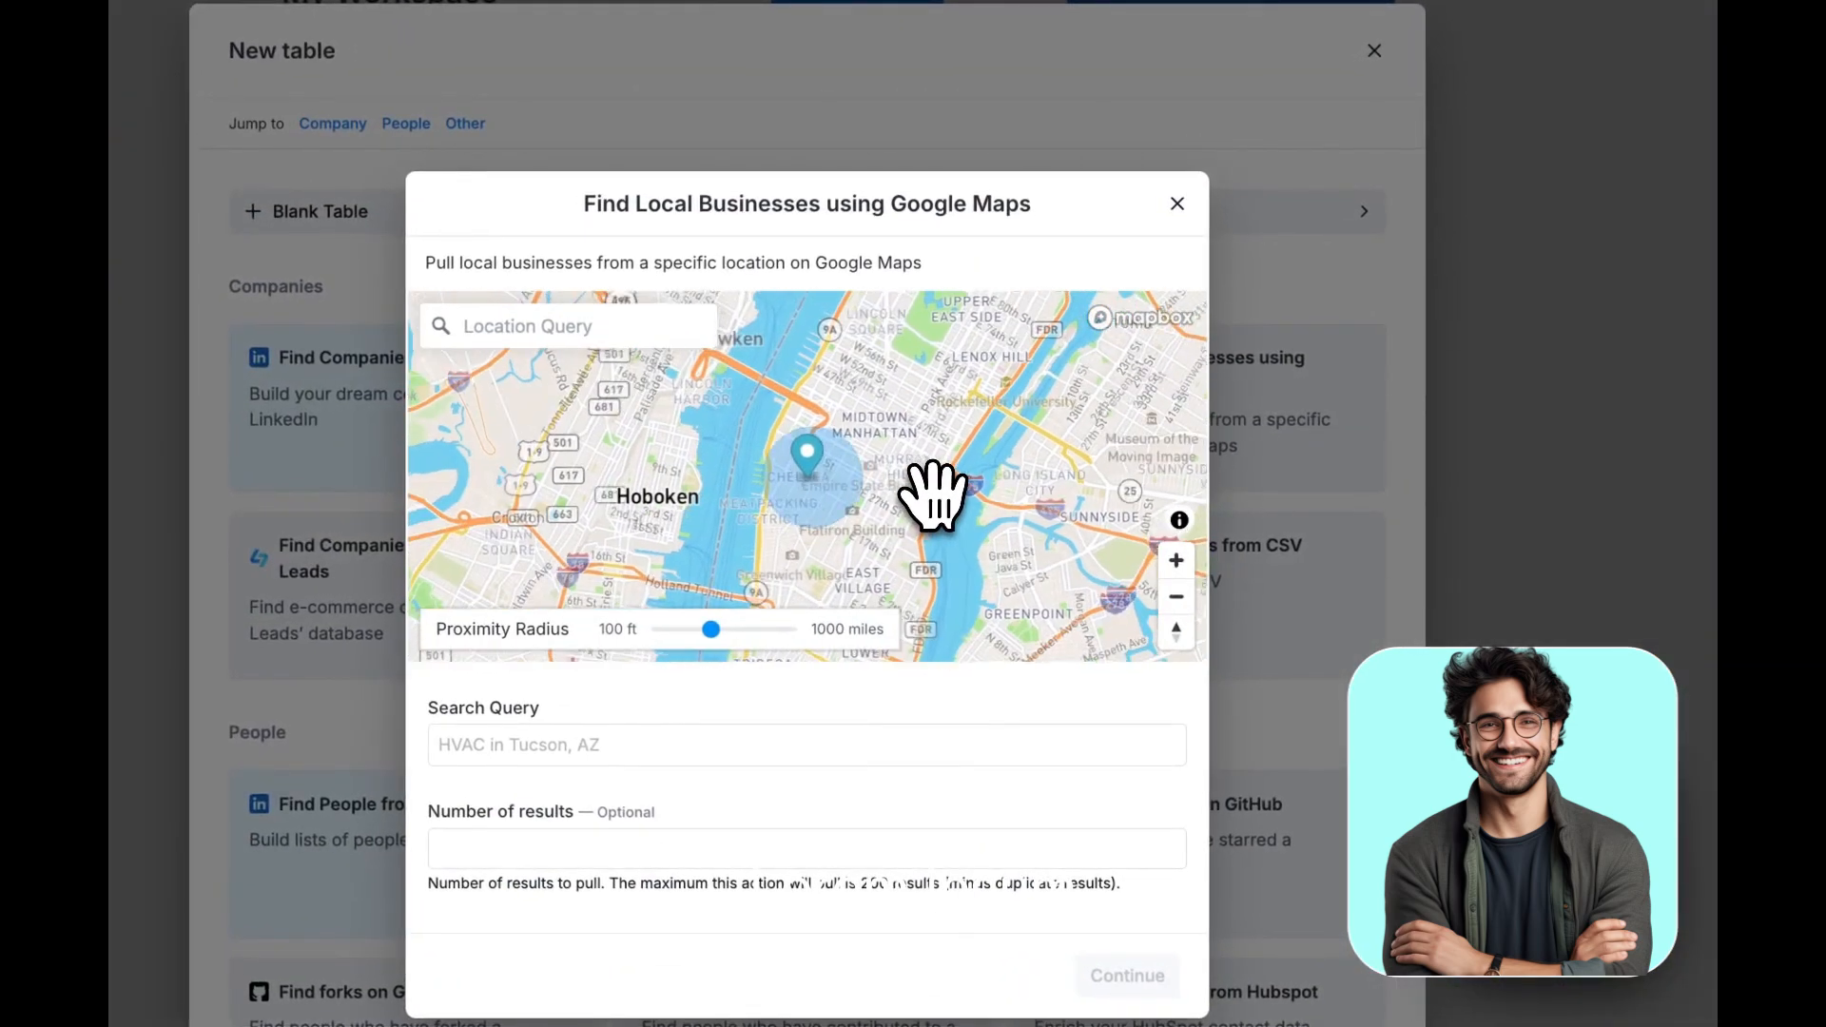
Center the search location on Franklin Township, New Jersey, and enlarge the proximity radius to cover the surrounding towns
drag(936, 496, 1122, 237)
scroll(1043, 397, down, 3)
scroll(961, 435, down, 1)
scroll(878, 463, down, 4)
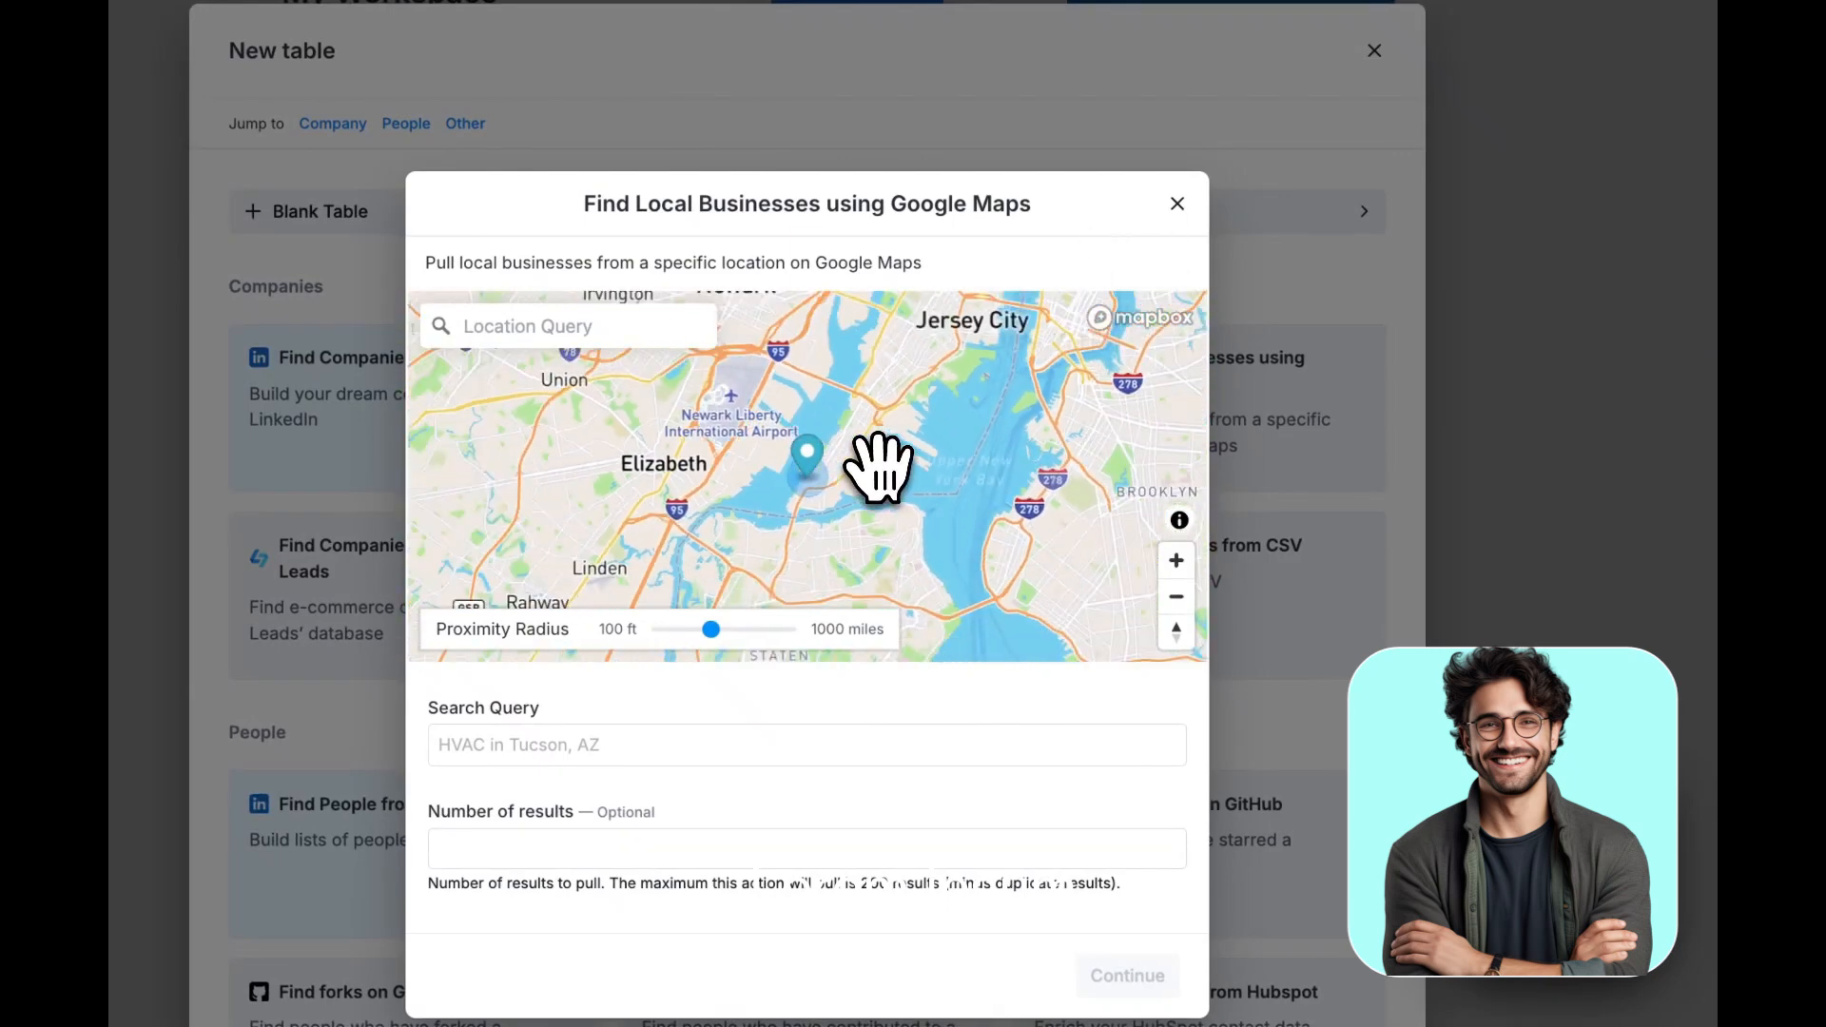
drag(877, 461, 970, 310)
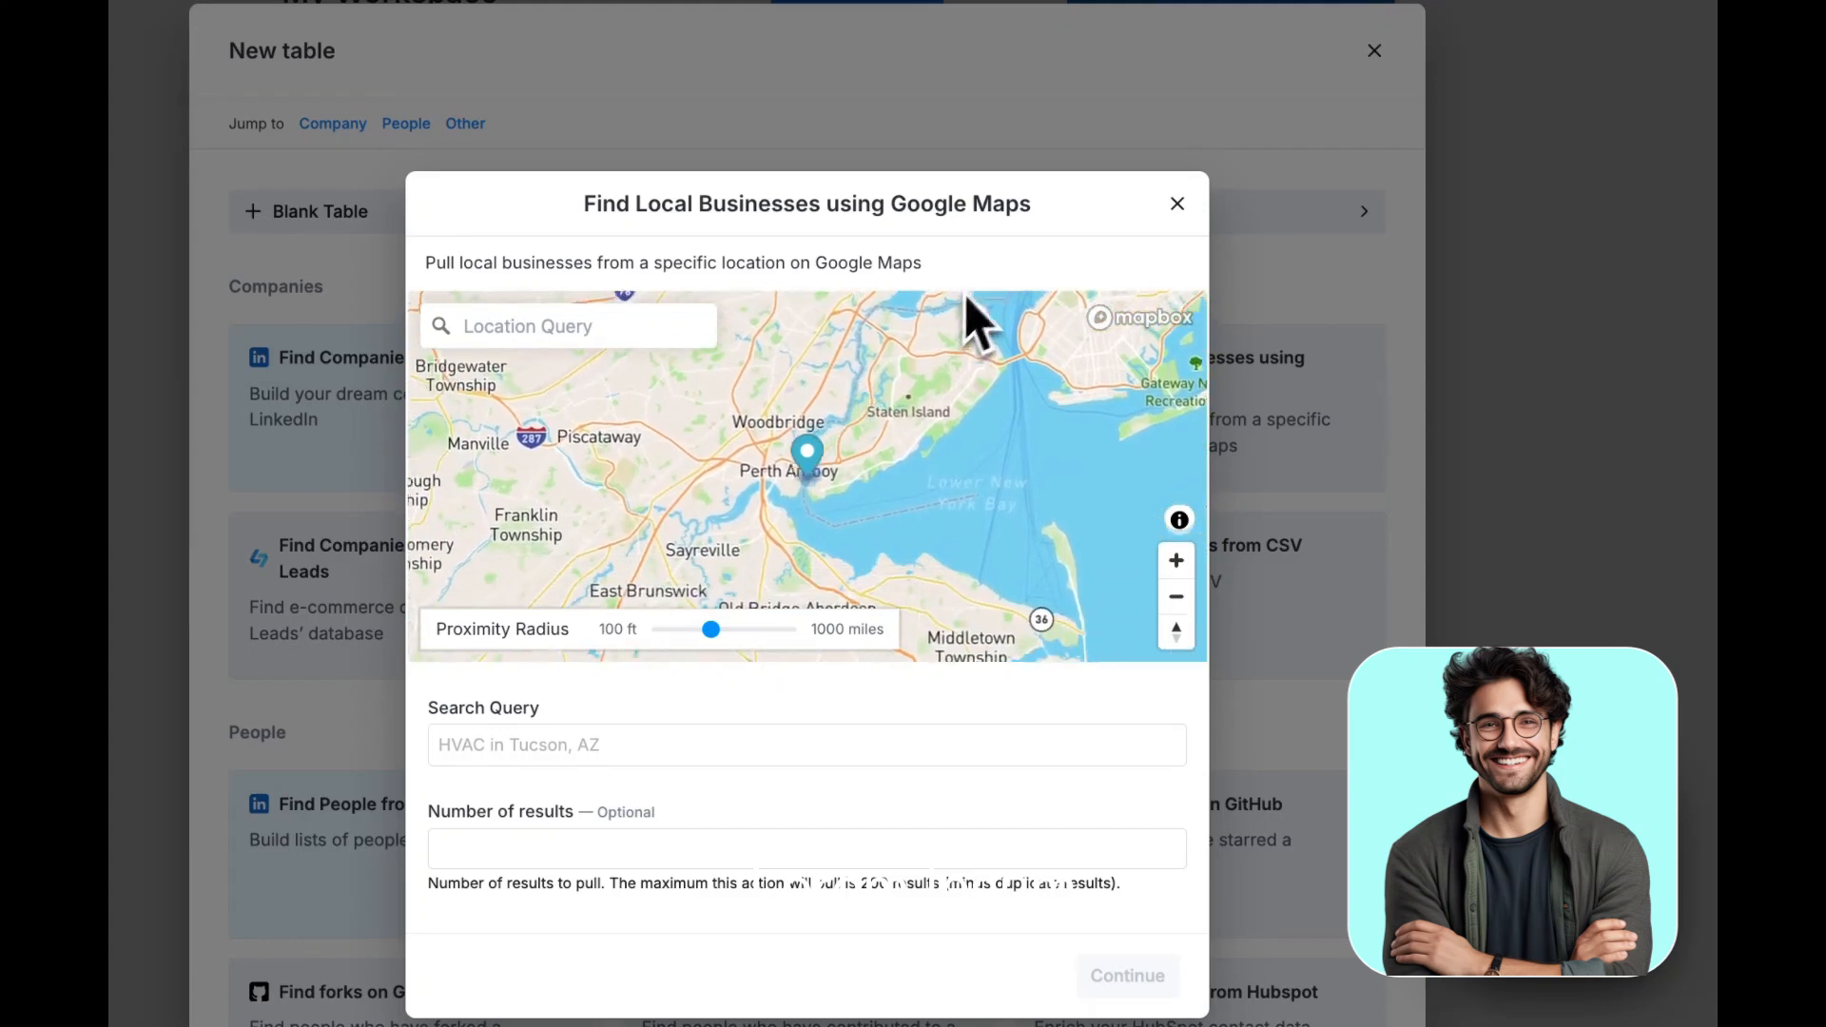
drag(904, 380, 1130, 337)
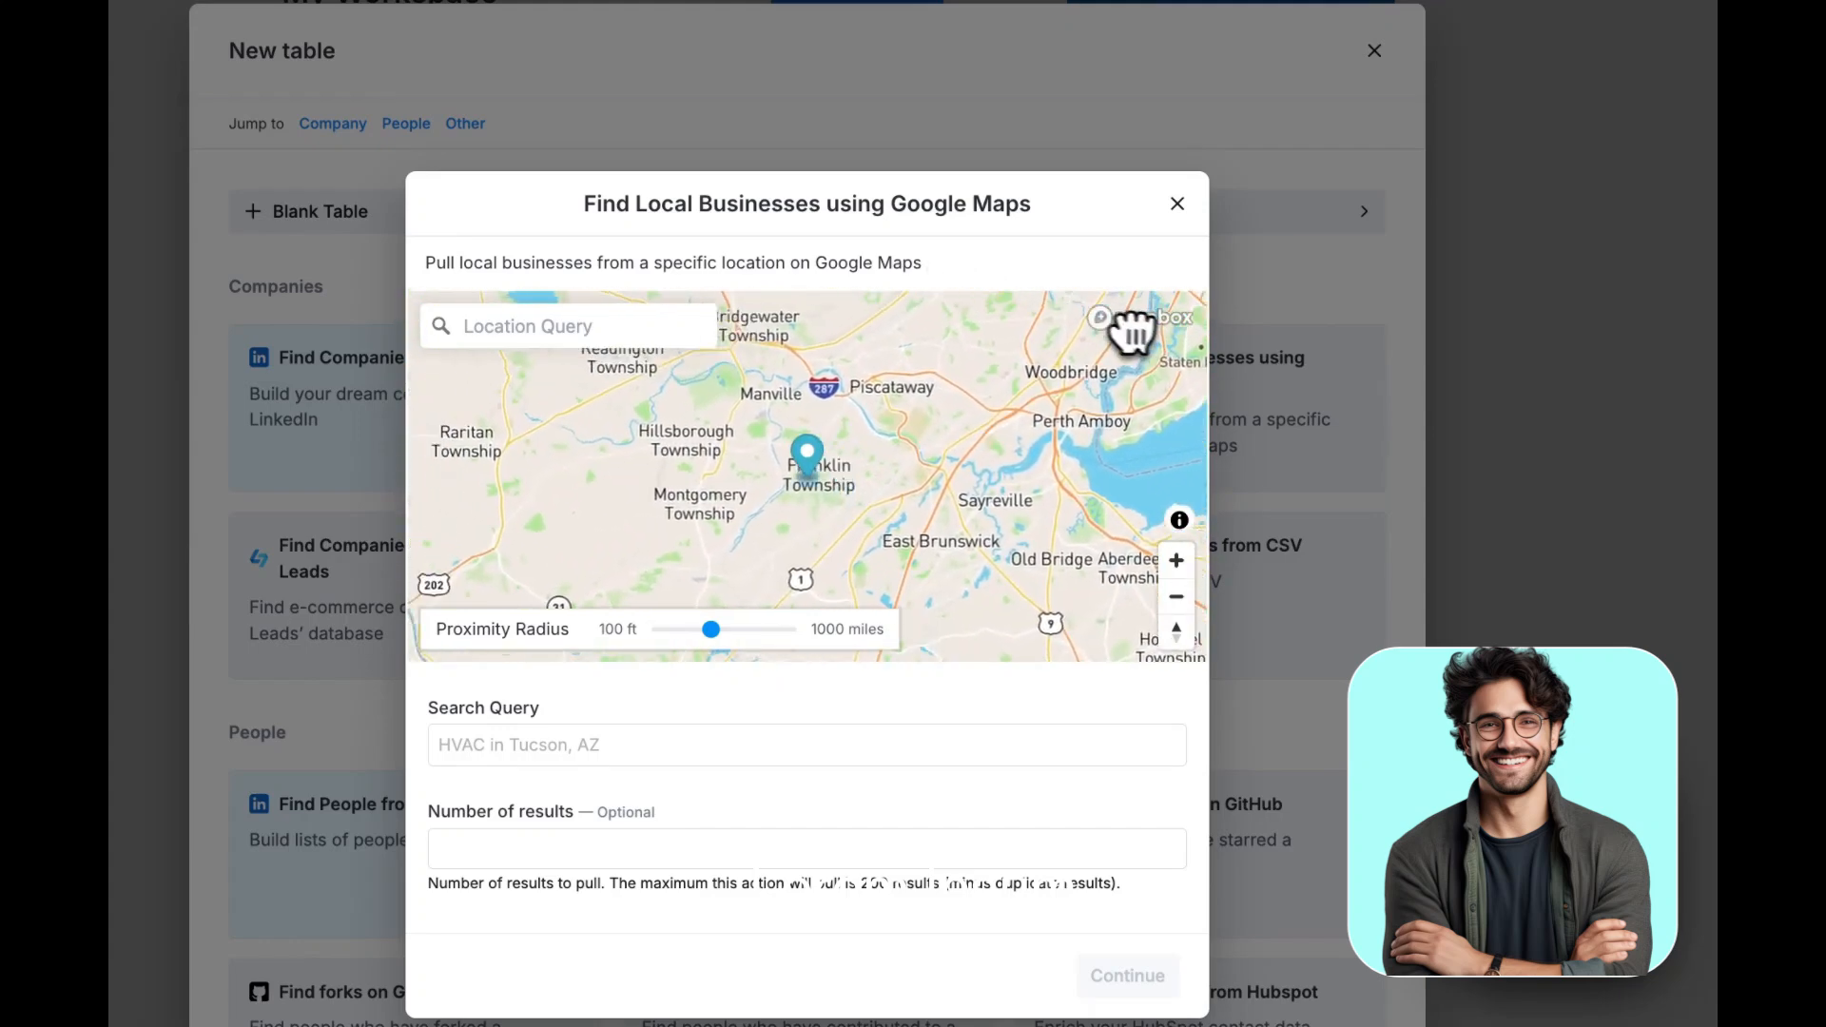
scroll(1061, 385, up, 1)
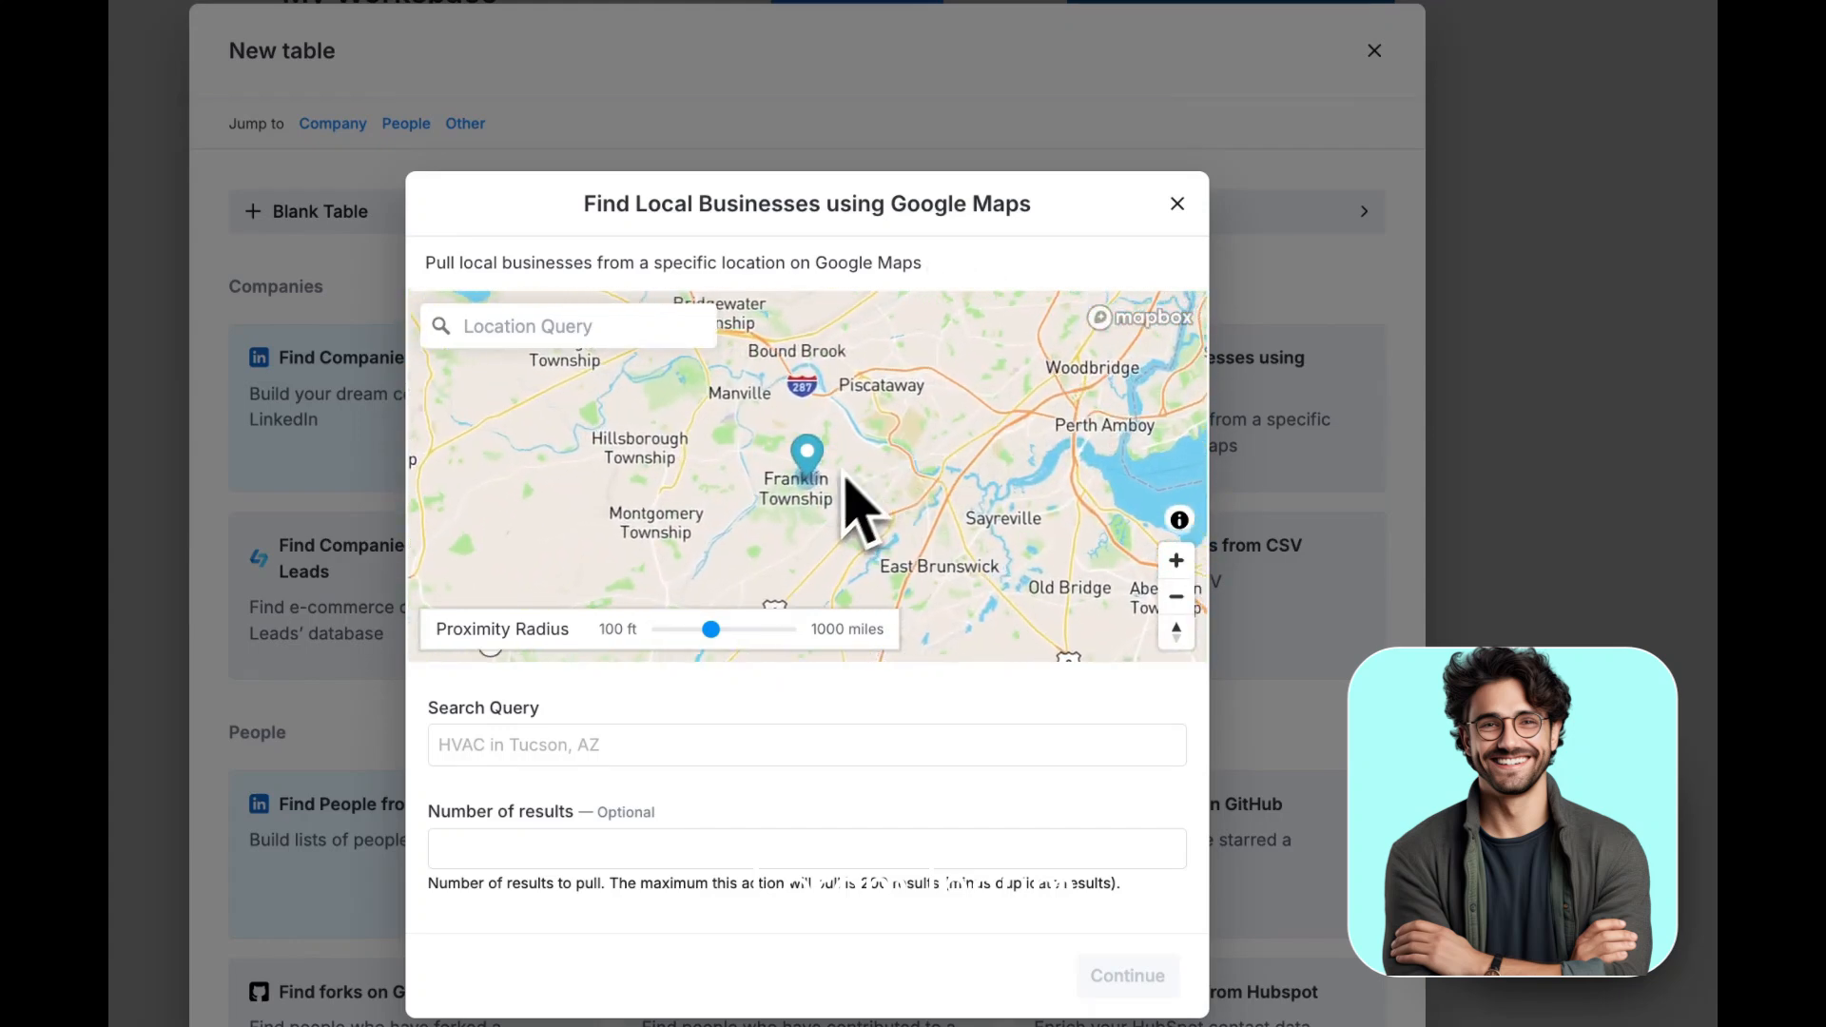
scroll(774, 559, up, 3)
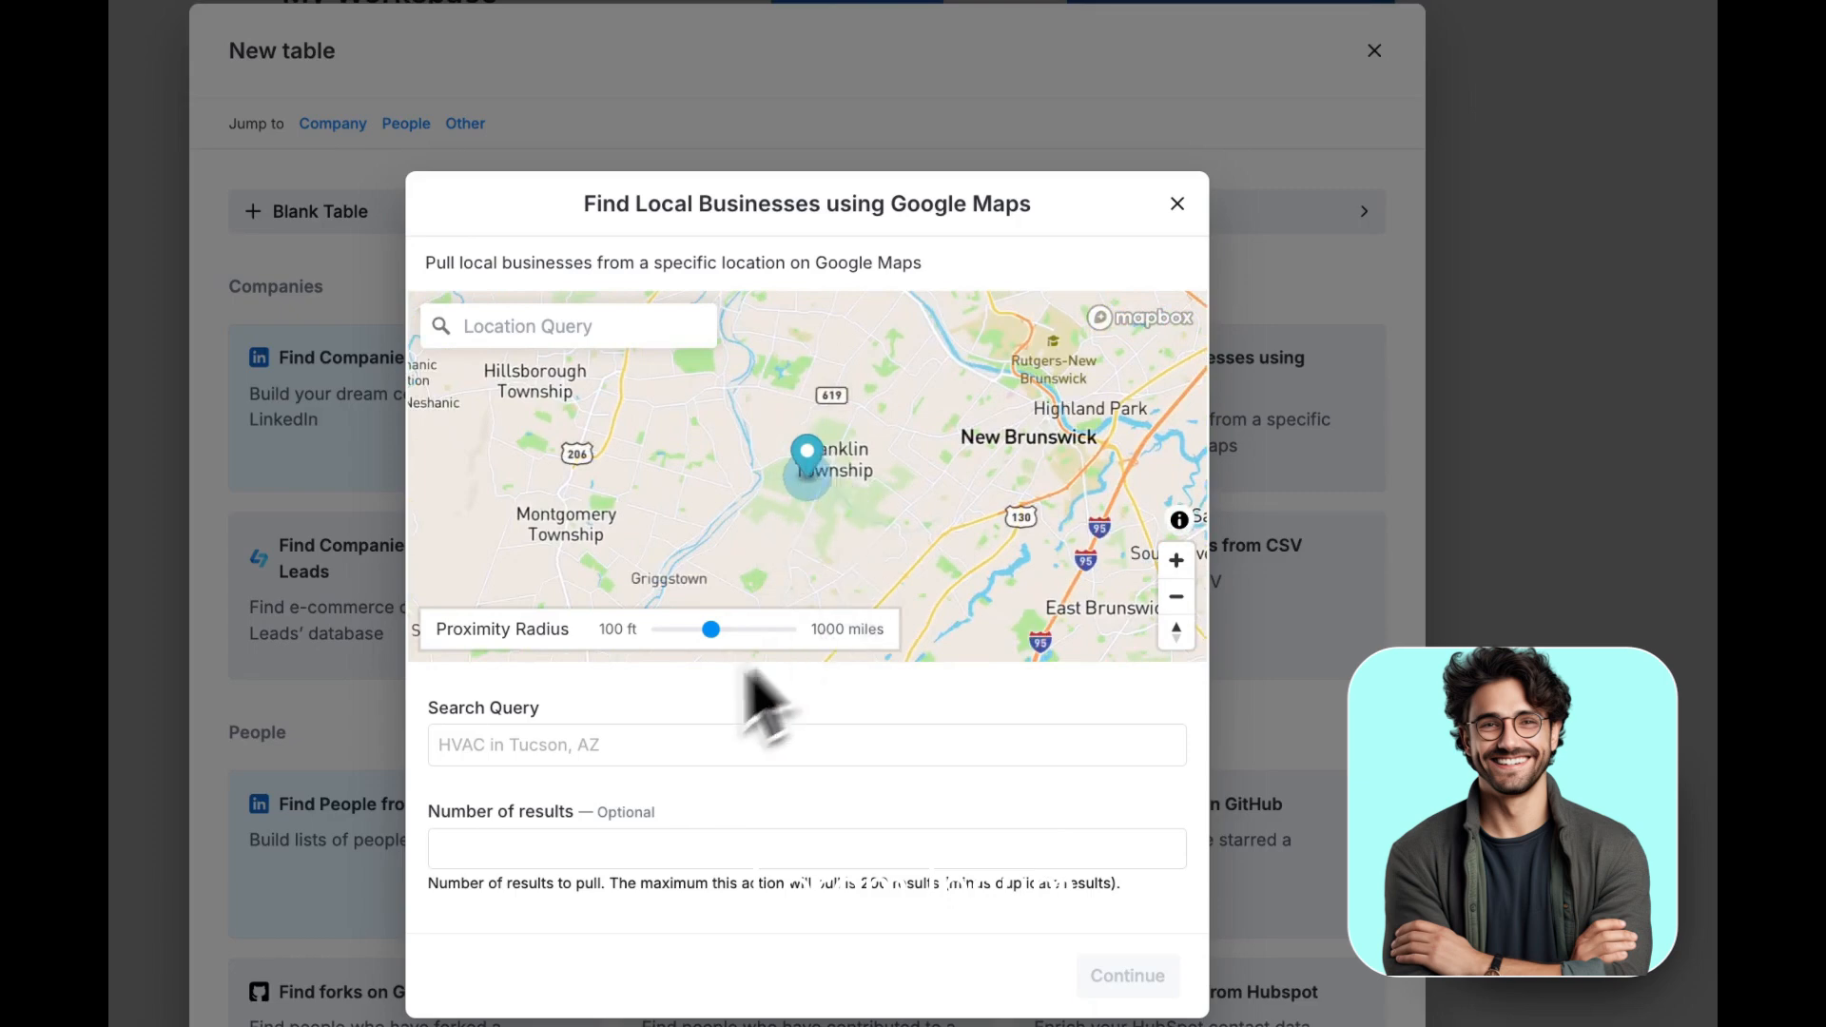
drag(713, 630, 742, 644)
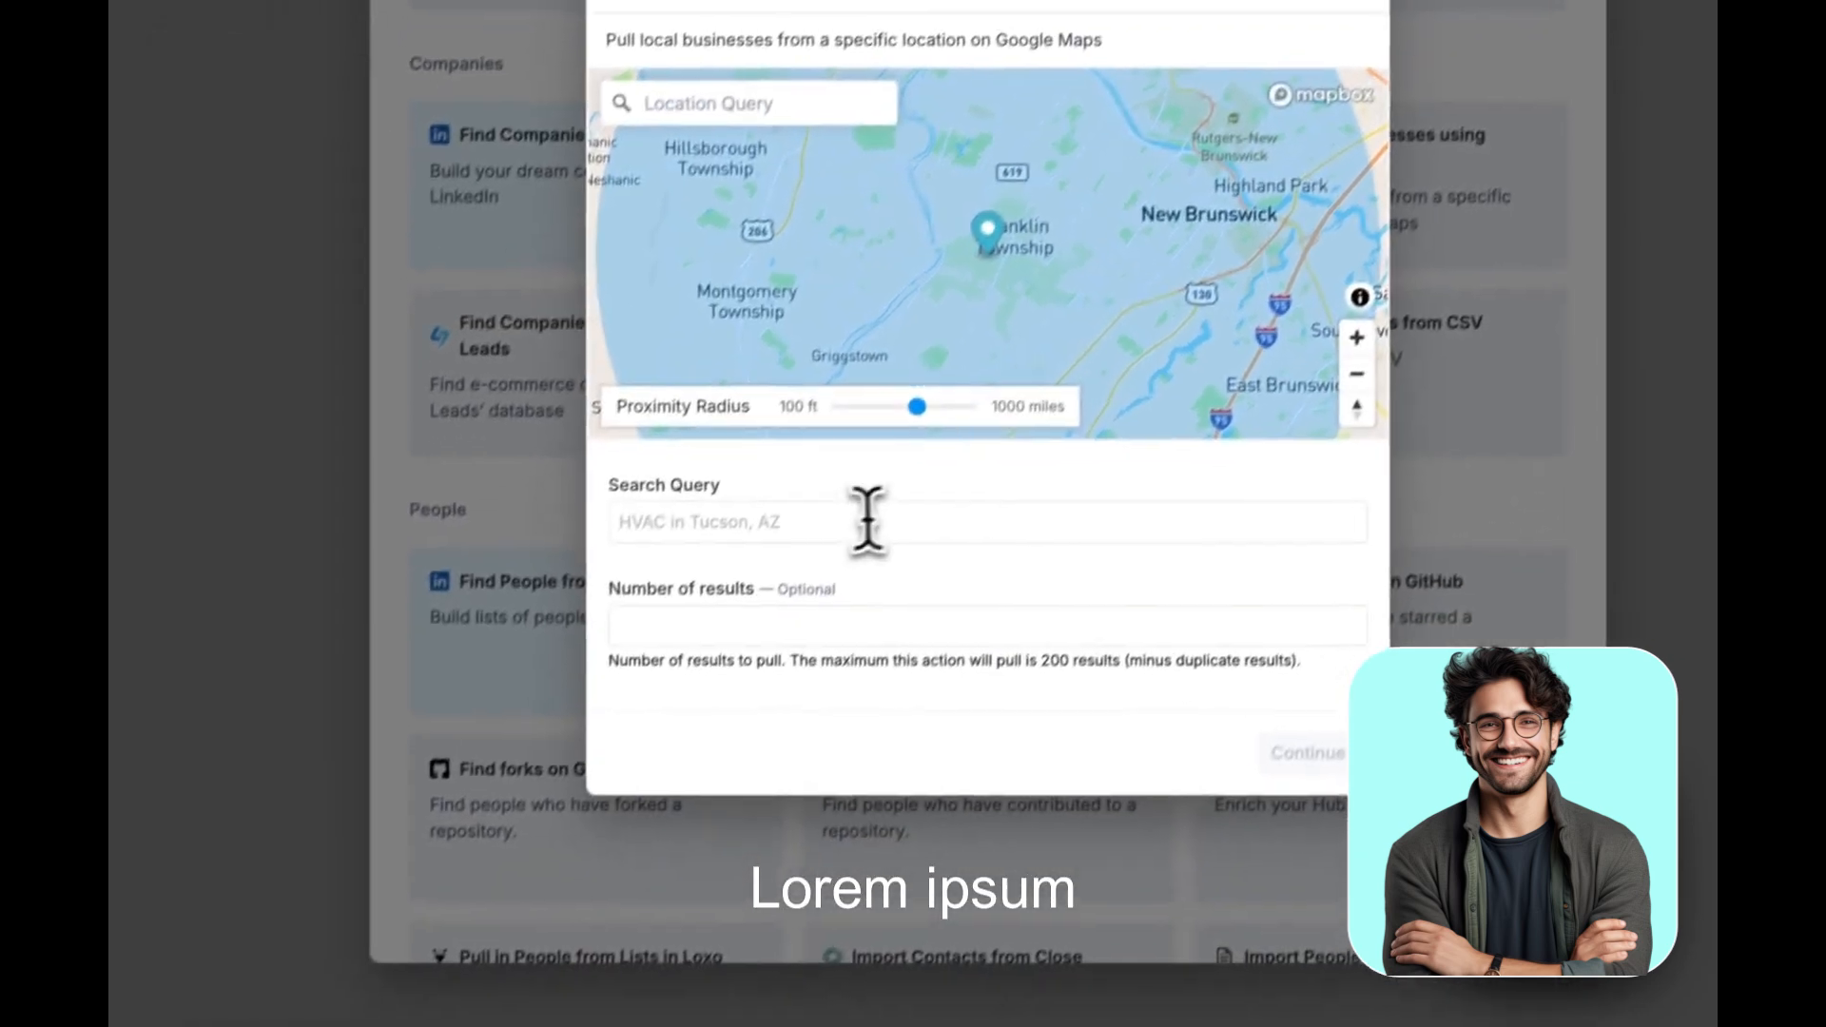
Set the business search query to "Coffee Shops Franklin Township" and the number of results to 200
click(654, 736)
text(Coffe)
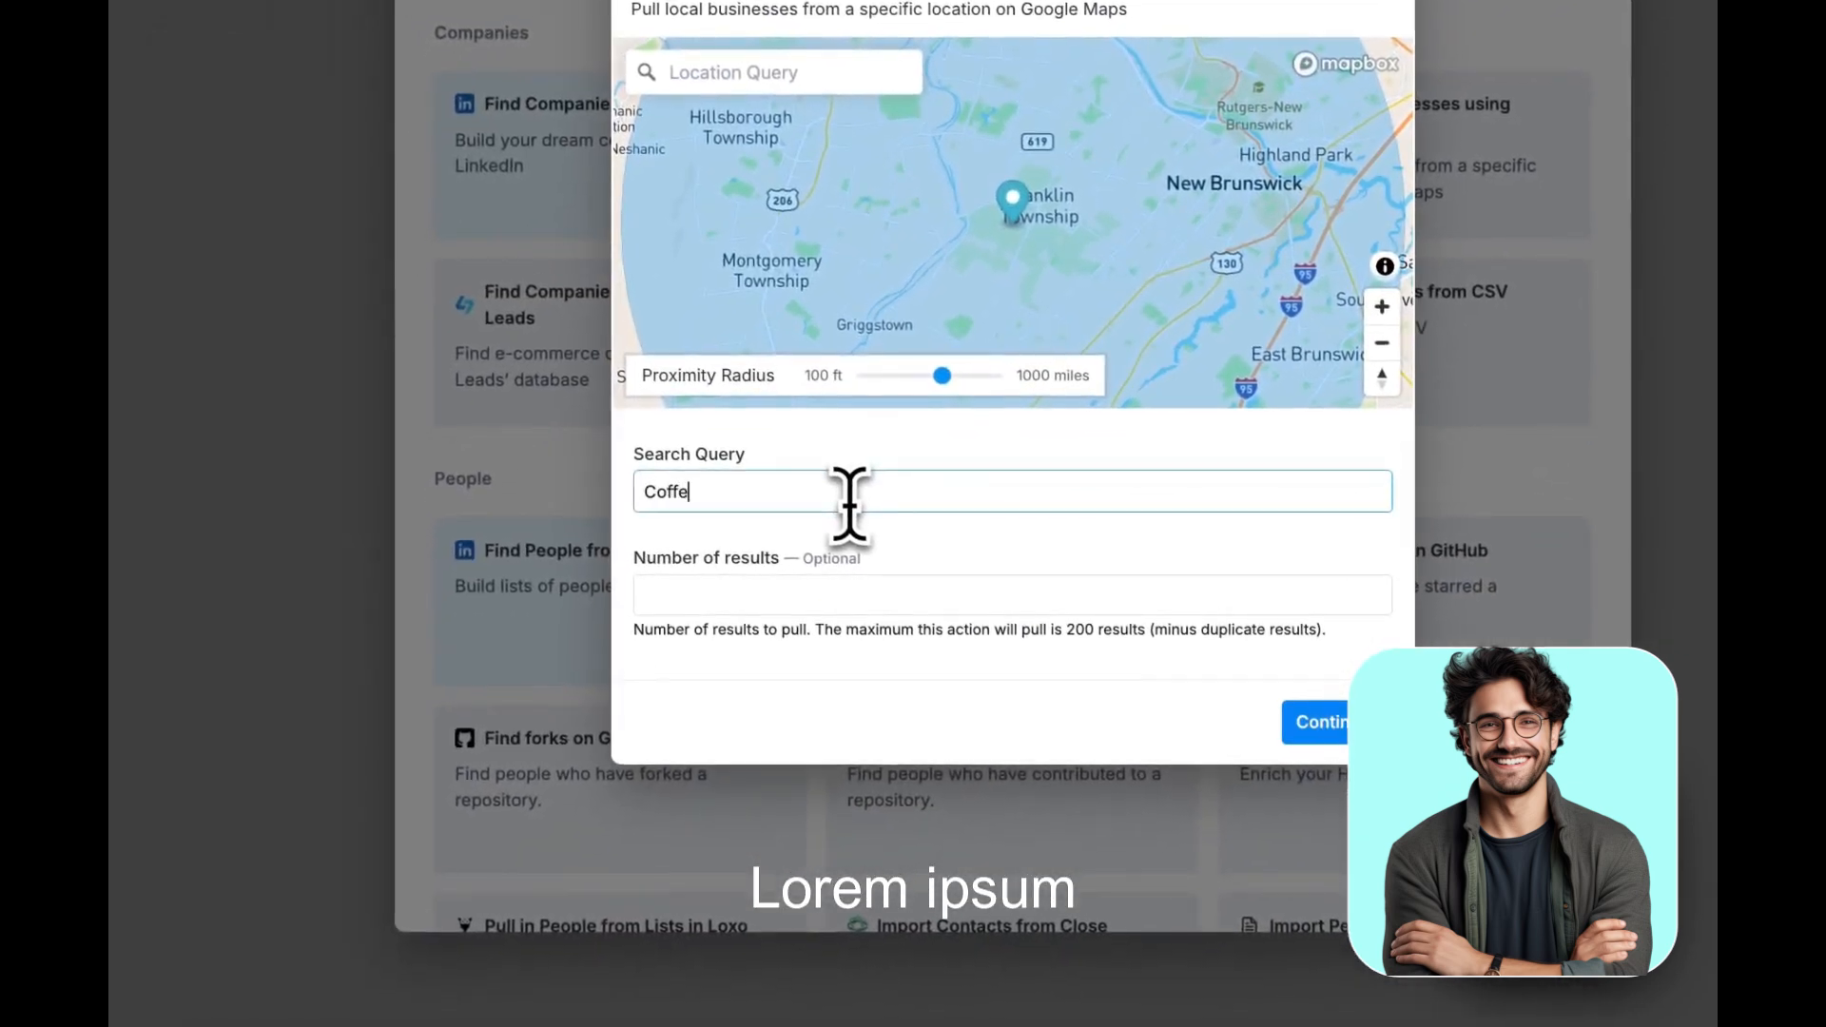
text(e Shops)
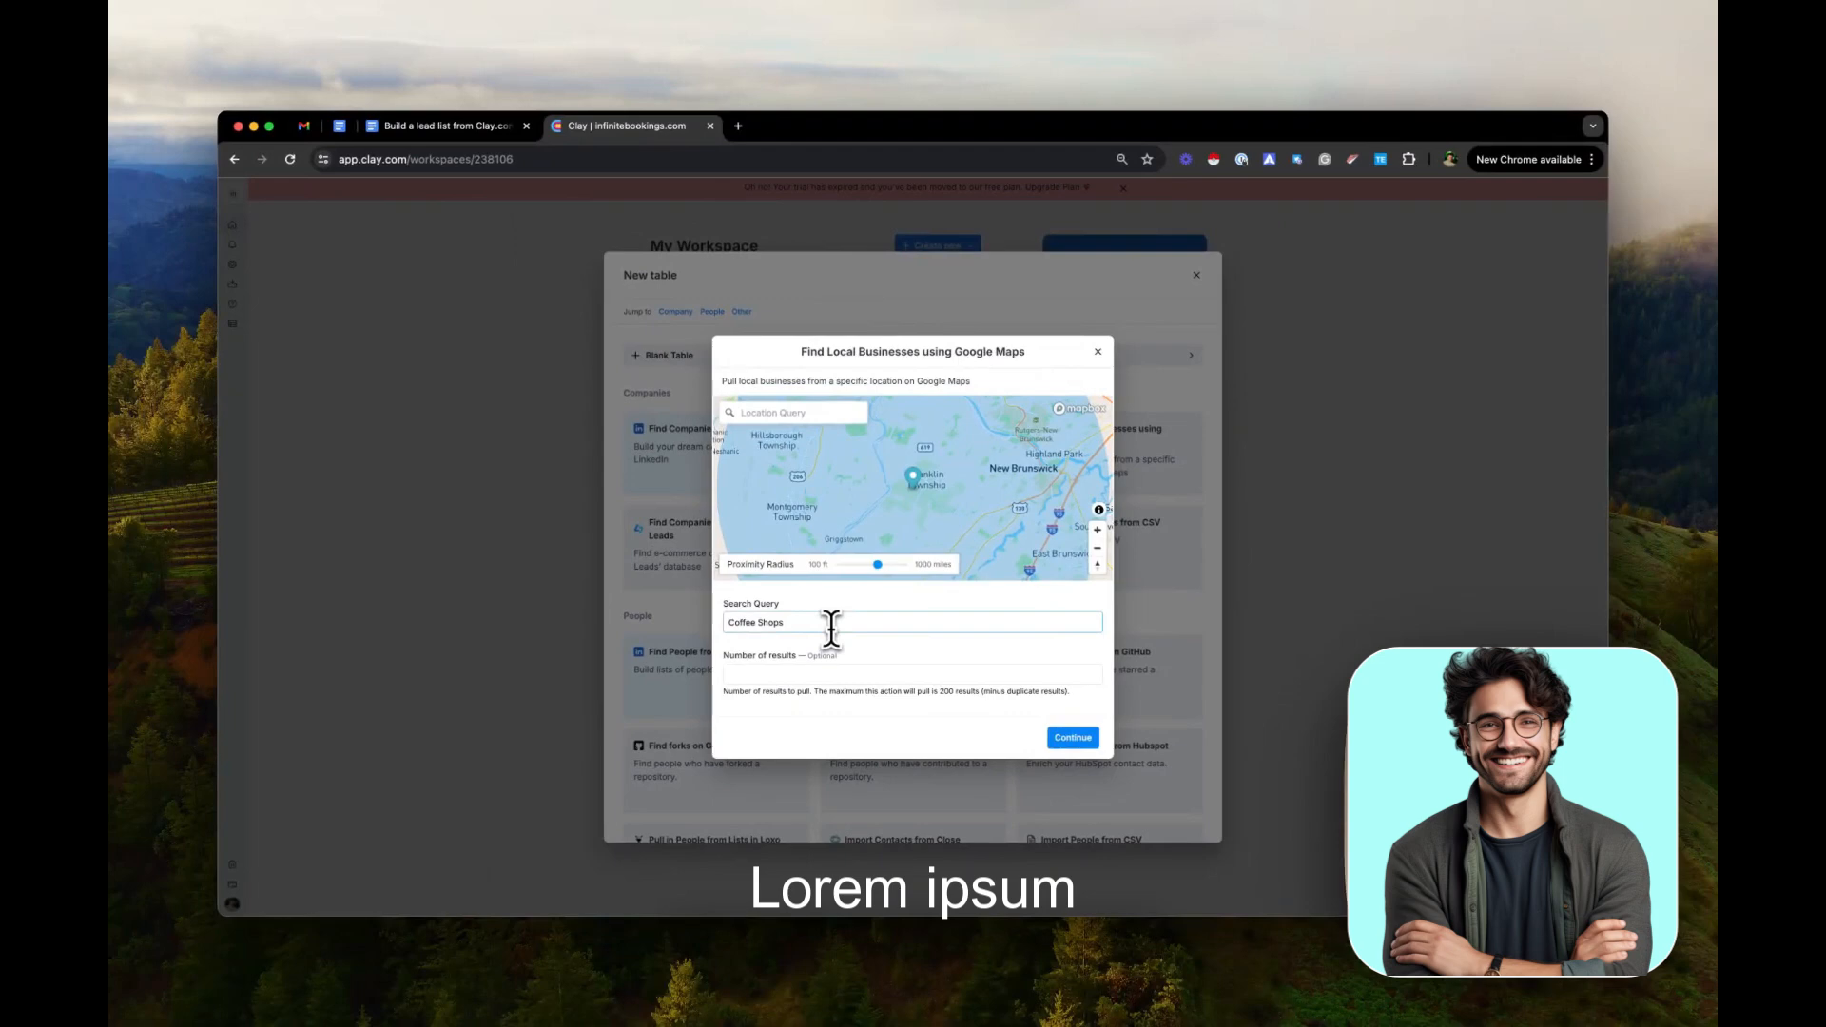
text( Franklin Township)
click(788, 675)
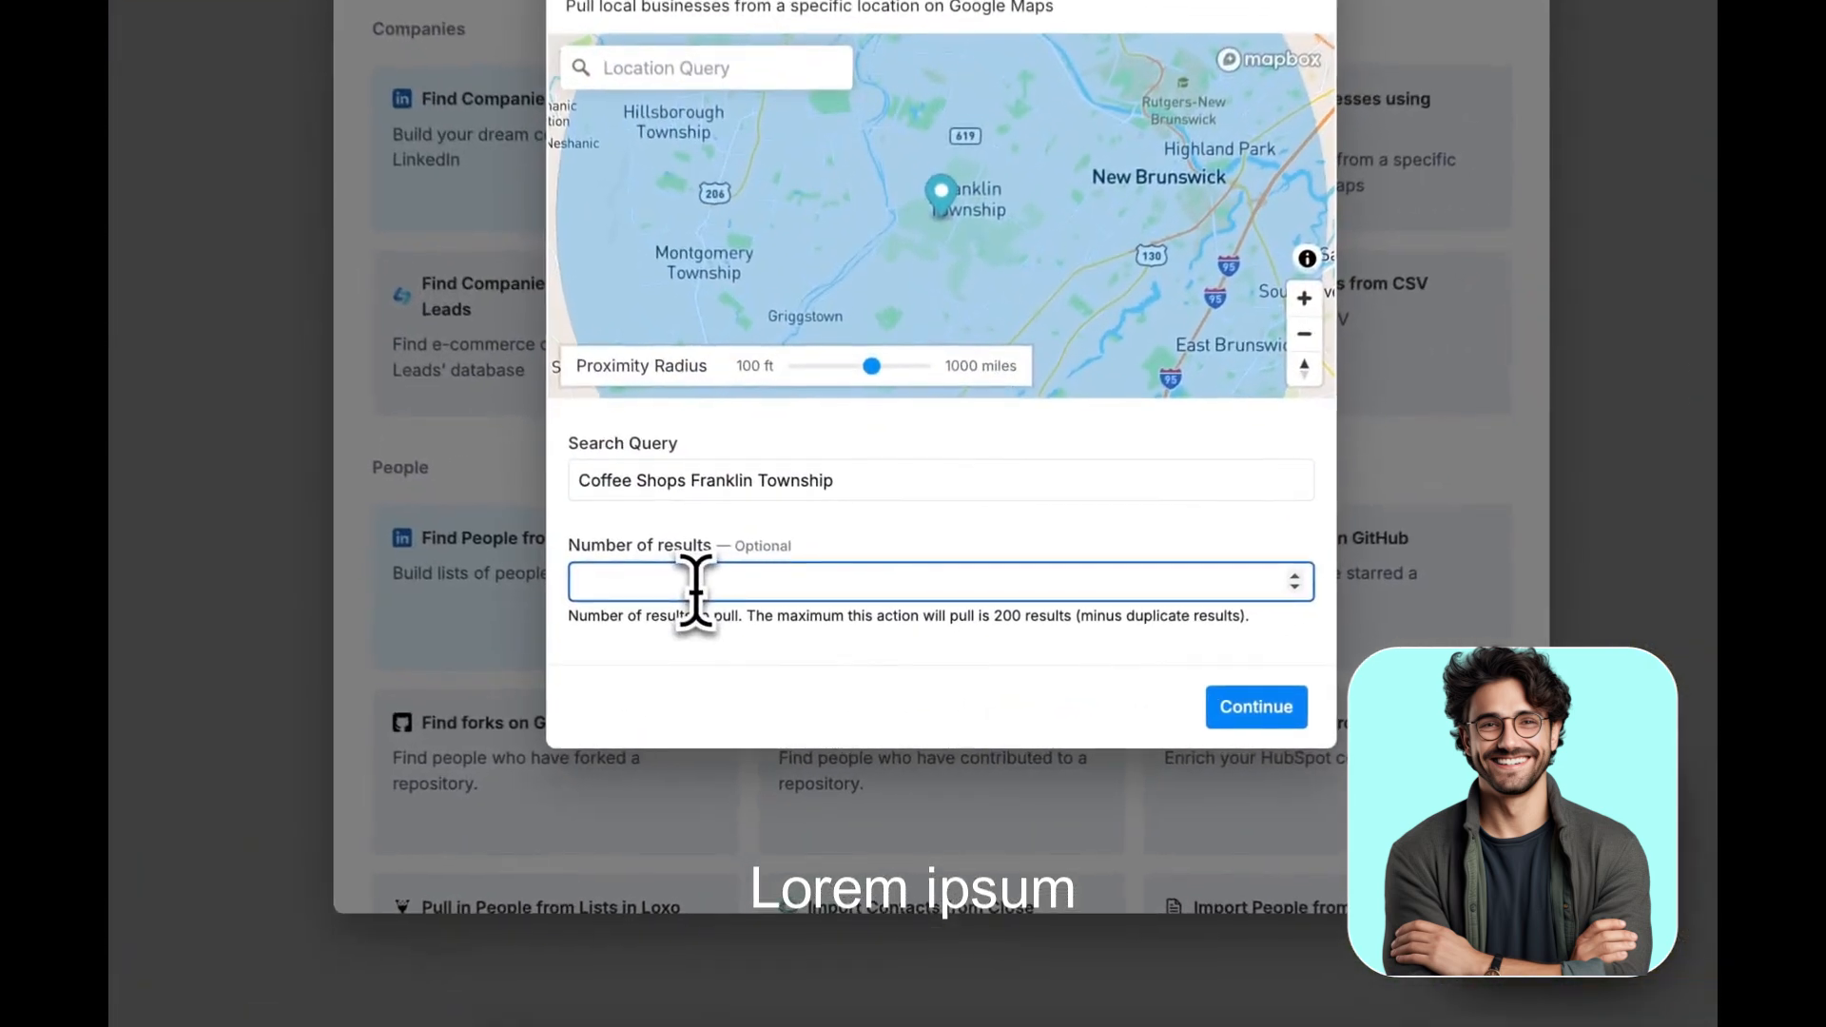
text(200)
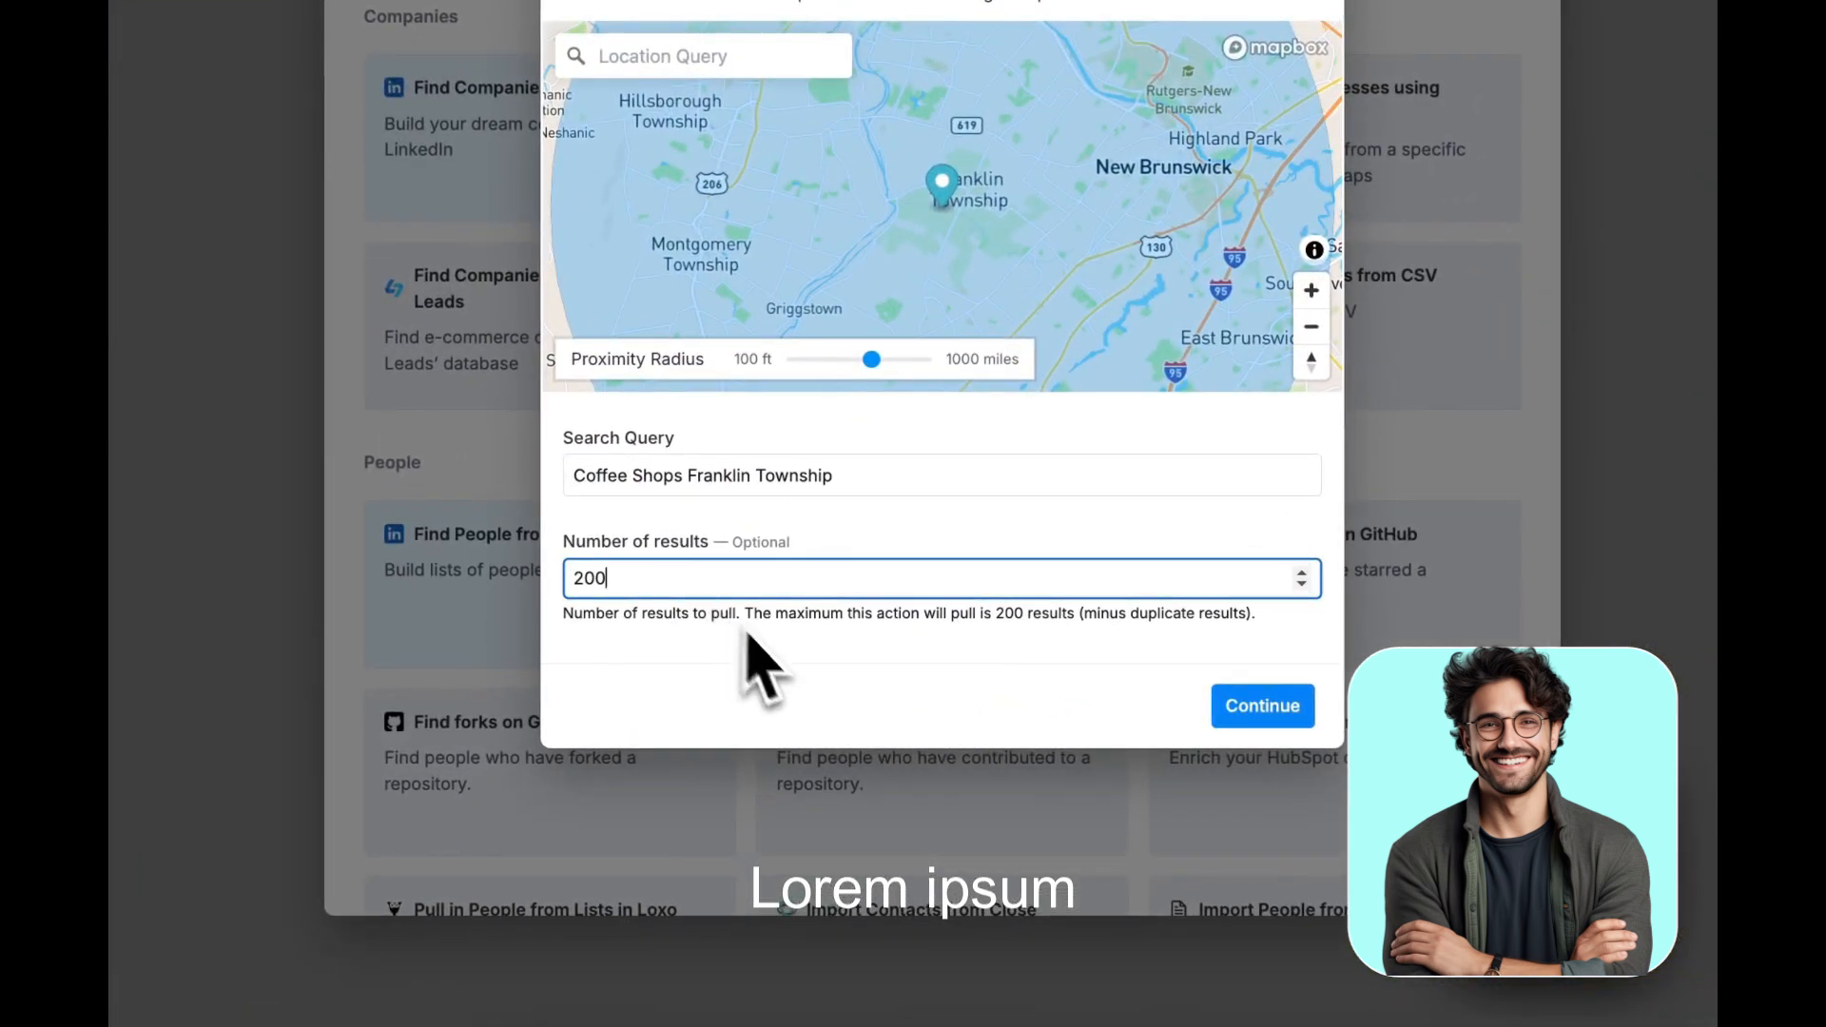
Load the found businesses into a new blank table and dismiss the search source details
click(1237, 714)
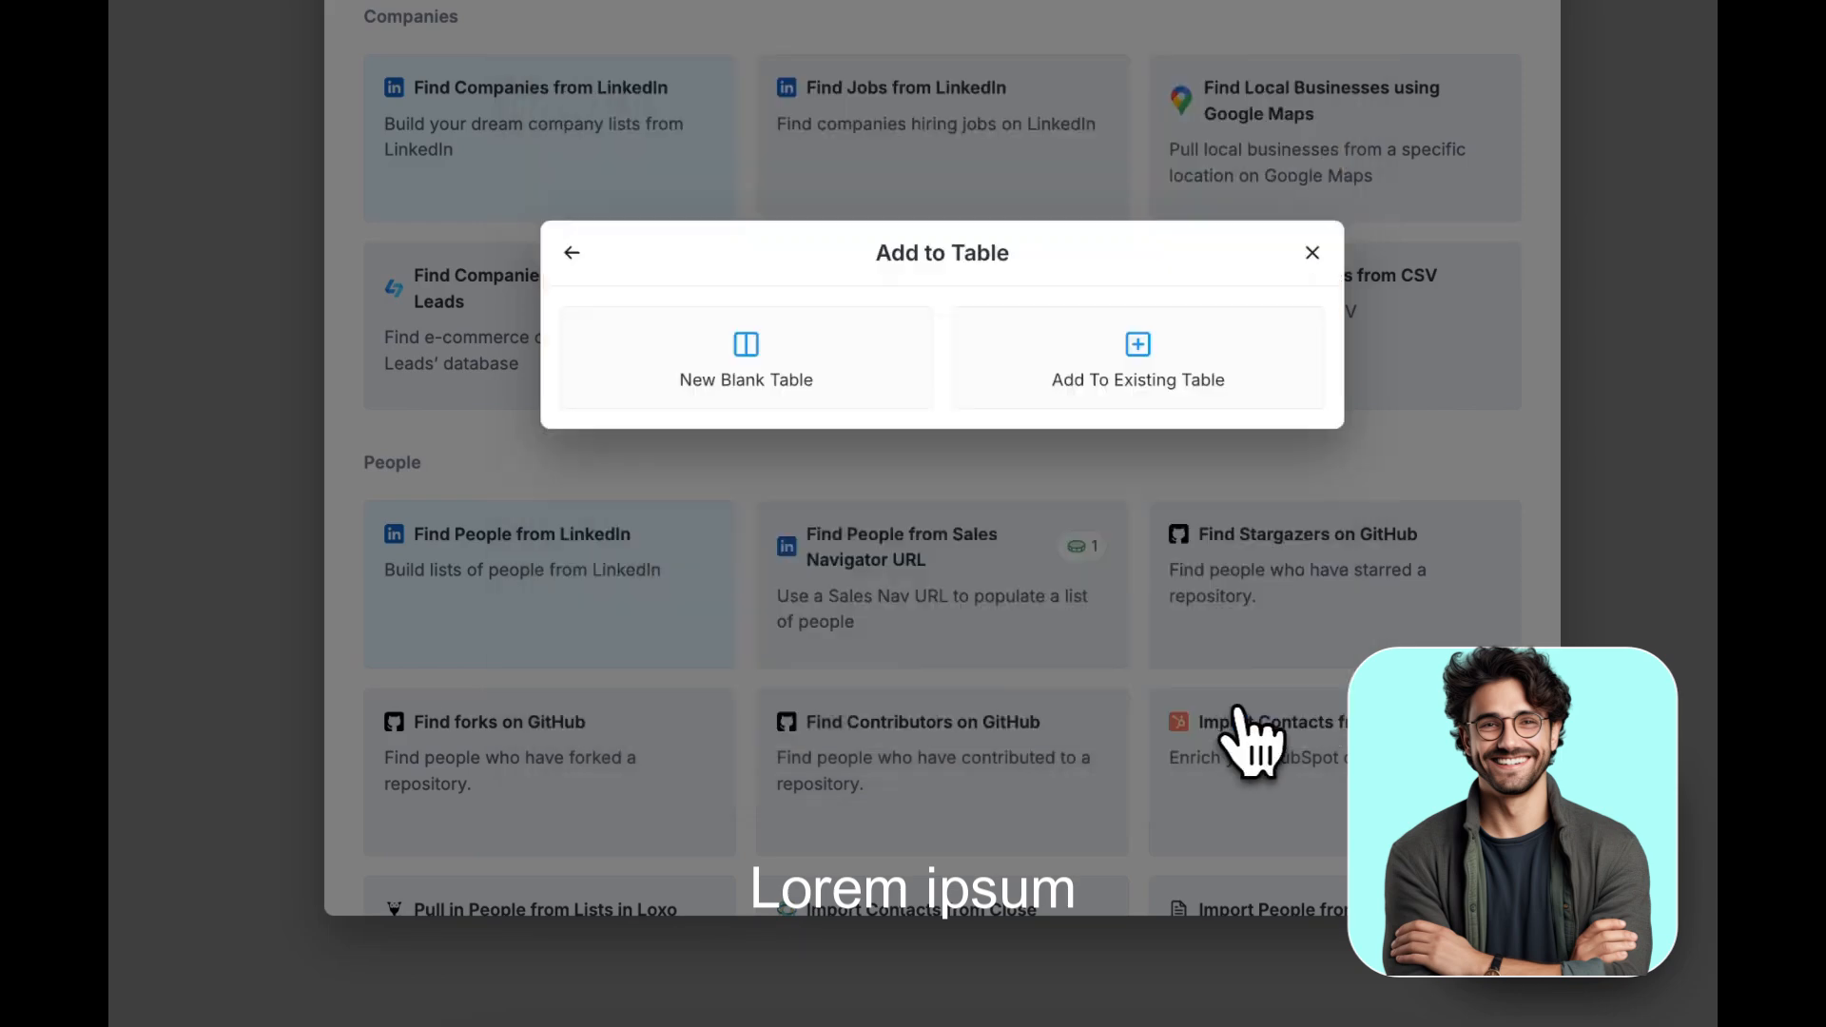
click(758, 354)
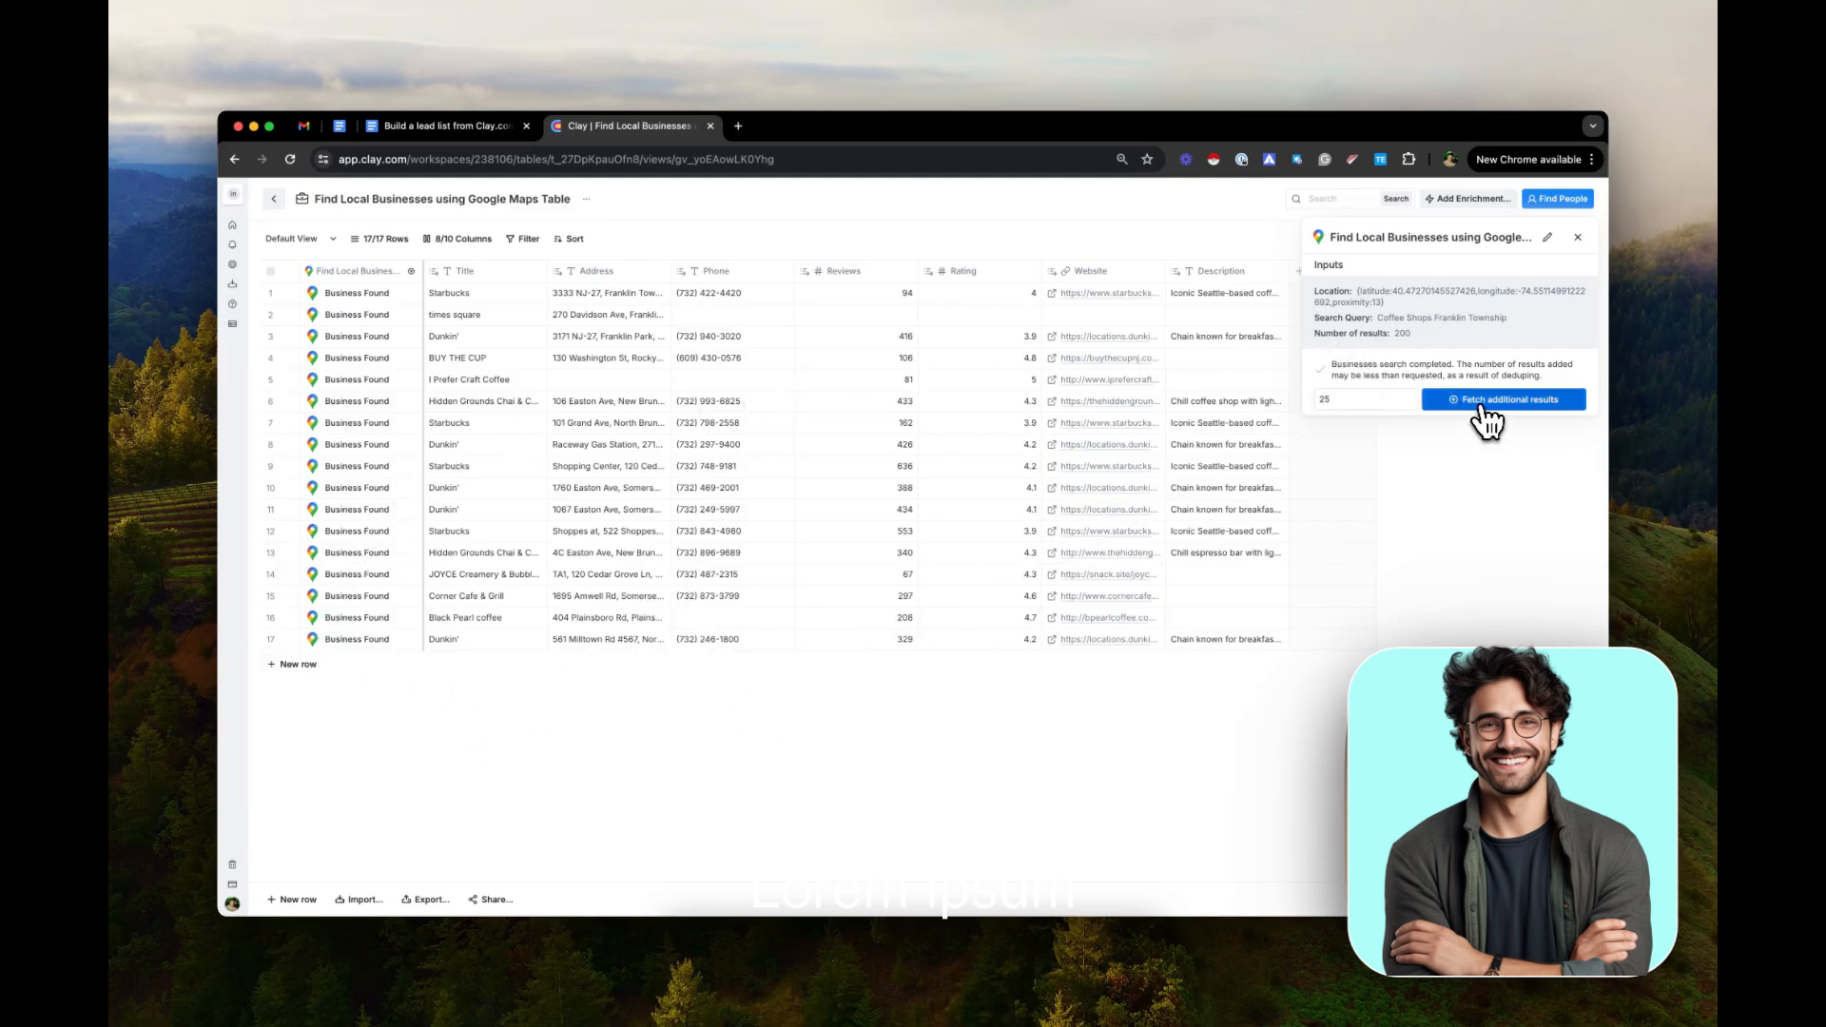
click(1578, 238)
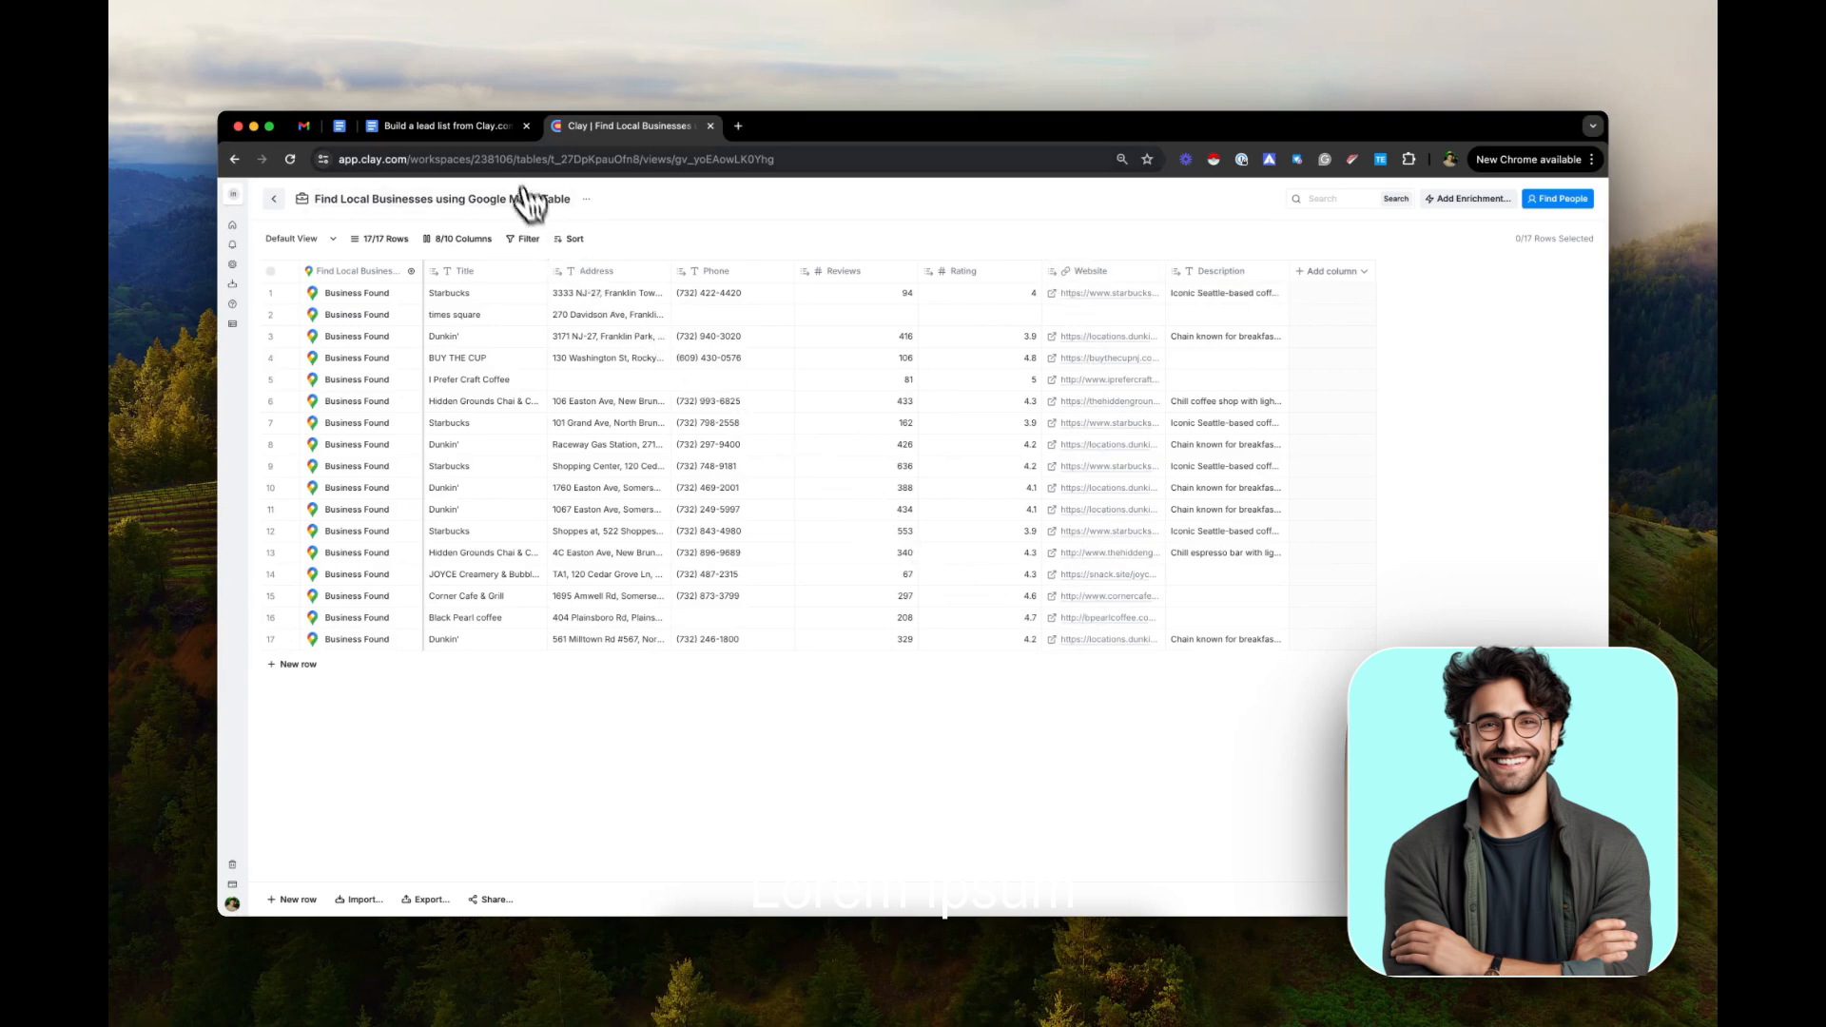
Switch to the Google Docs document and copy the full Claygent prompt for getting emails from the website
click(466, 126)
drag(720, 437, 1151, 549)
key(super+c)
drag(1150, 549, 654, 437)
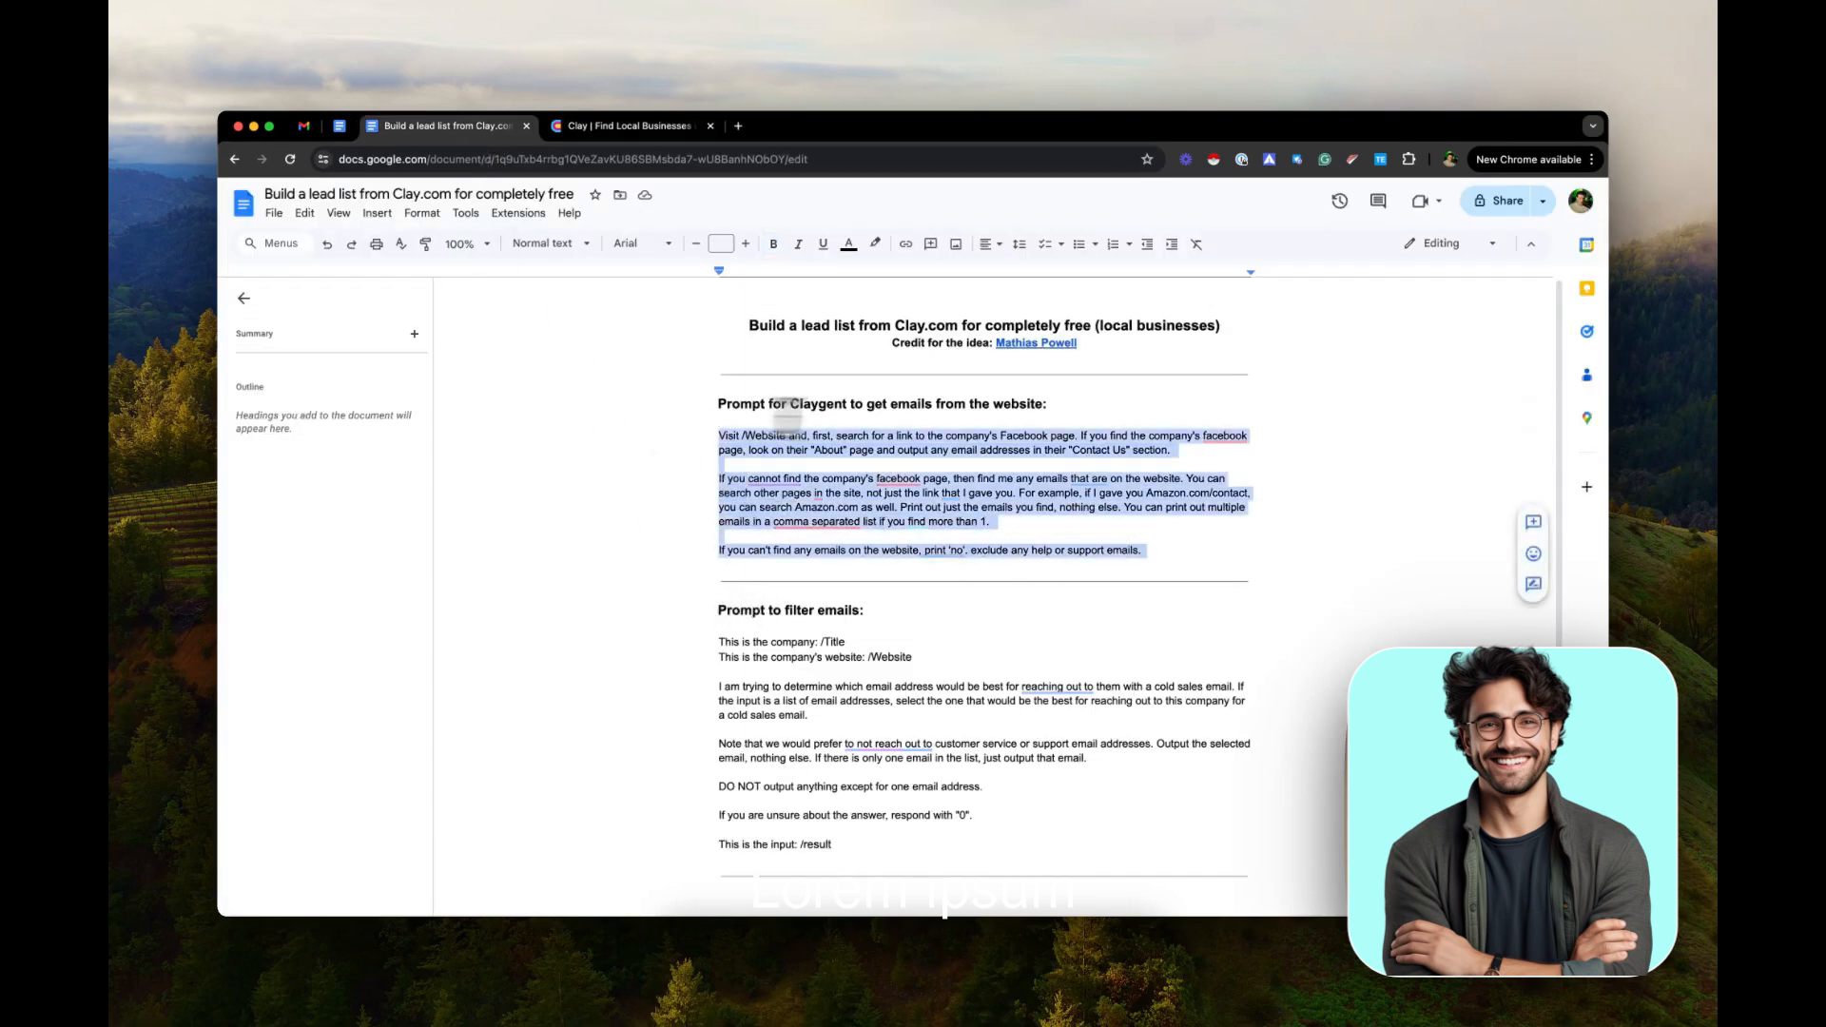
Return to the Clay table, add a Claygent enrichment column, and paste the copied prompt as its mission
click(666, 126)
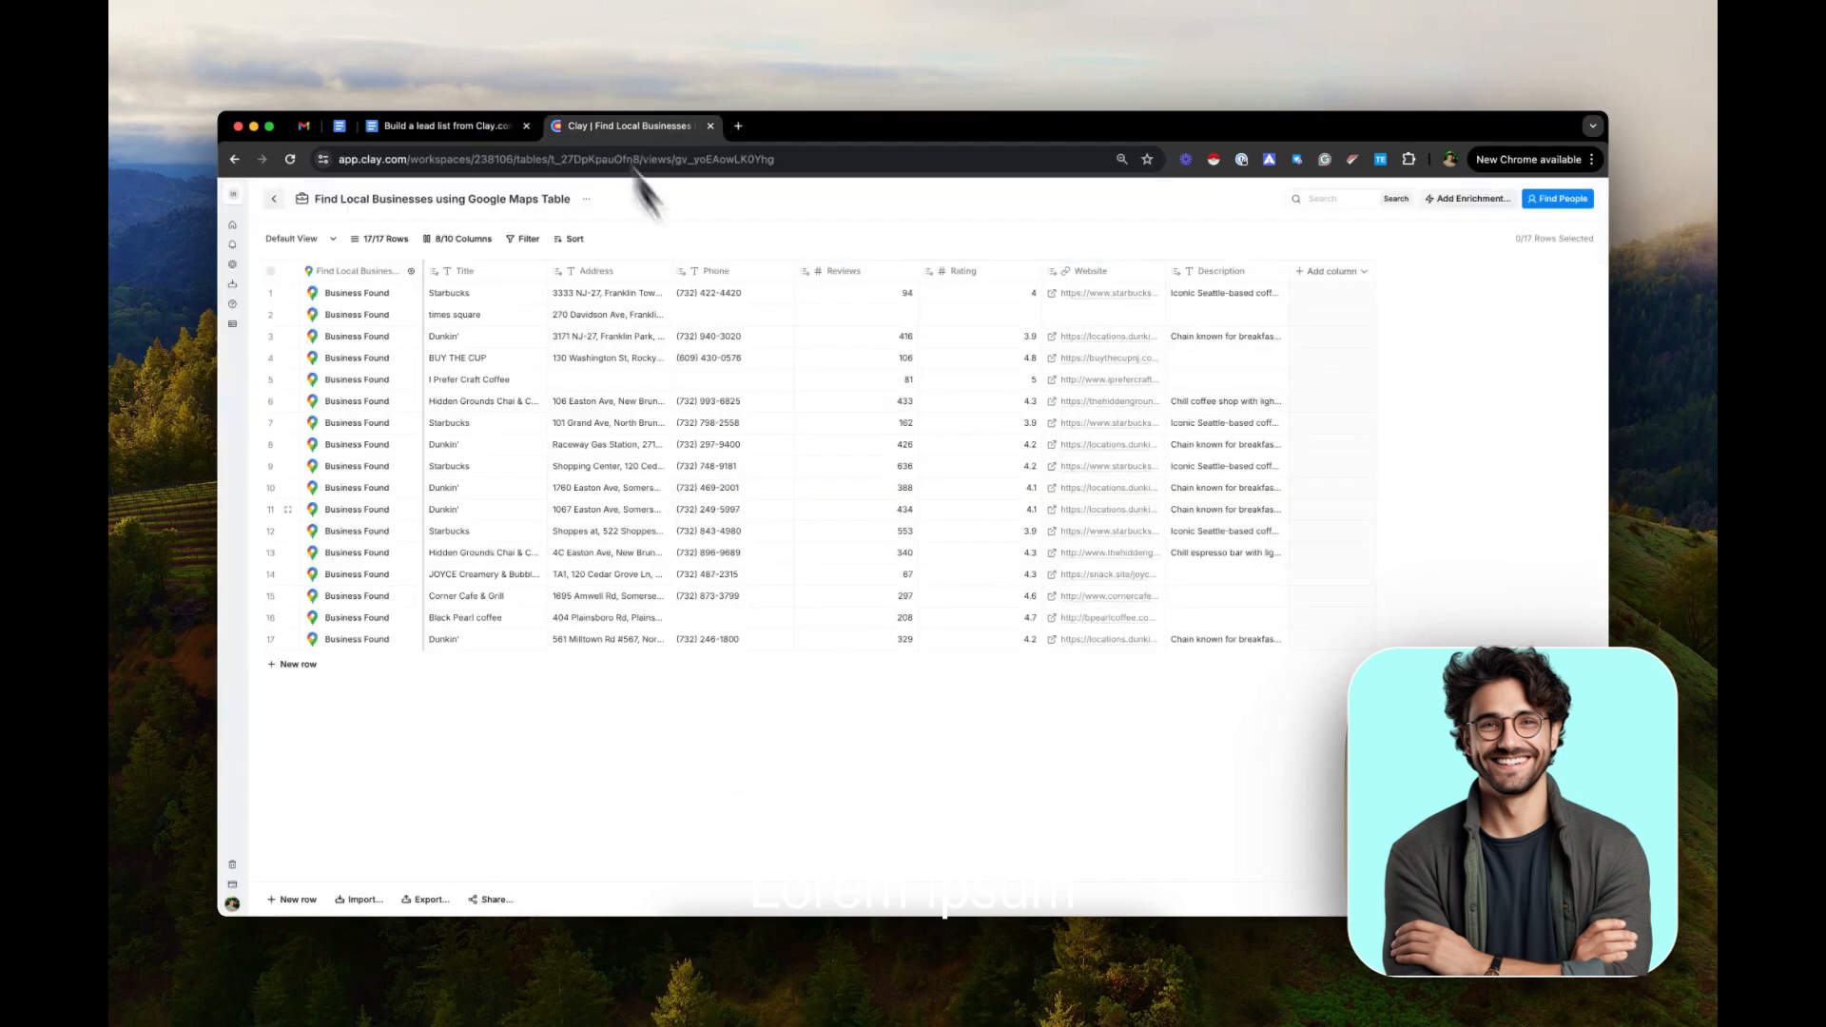
click(1333, 273)
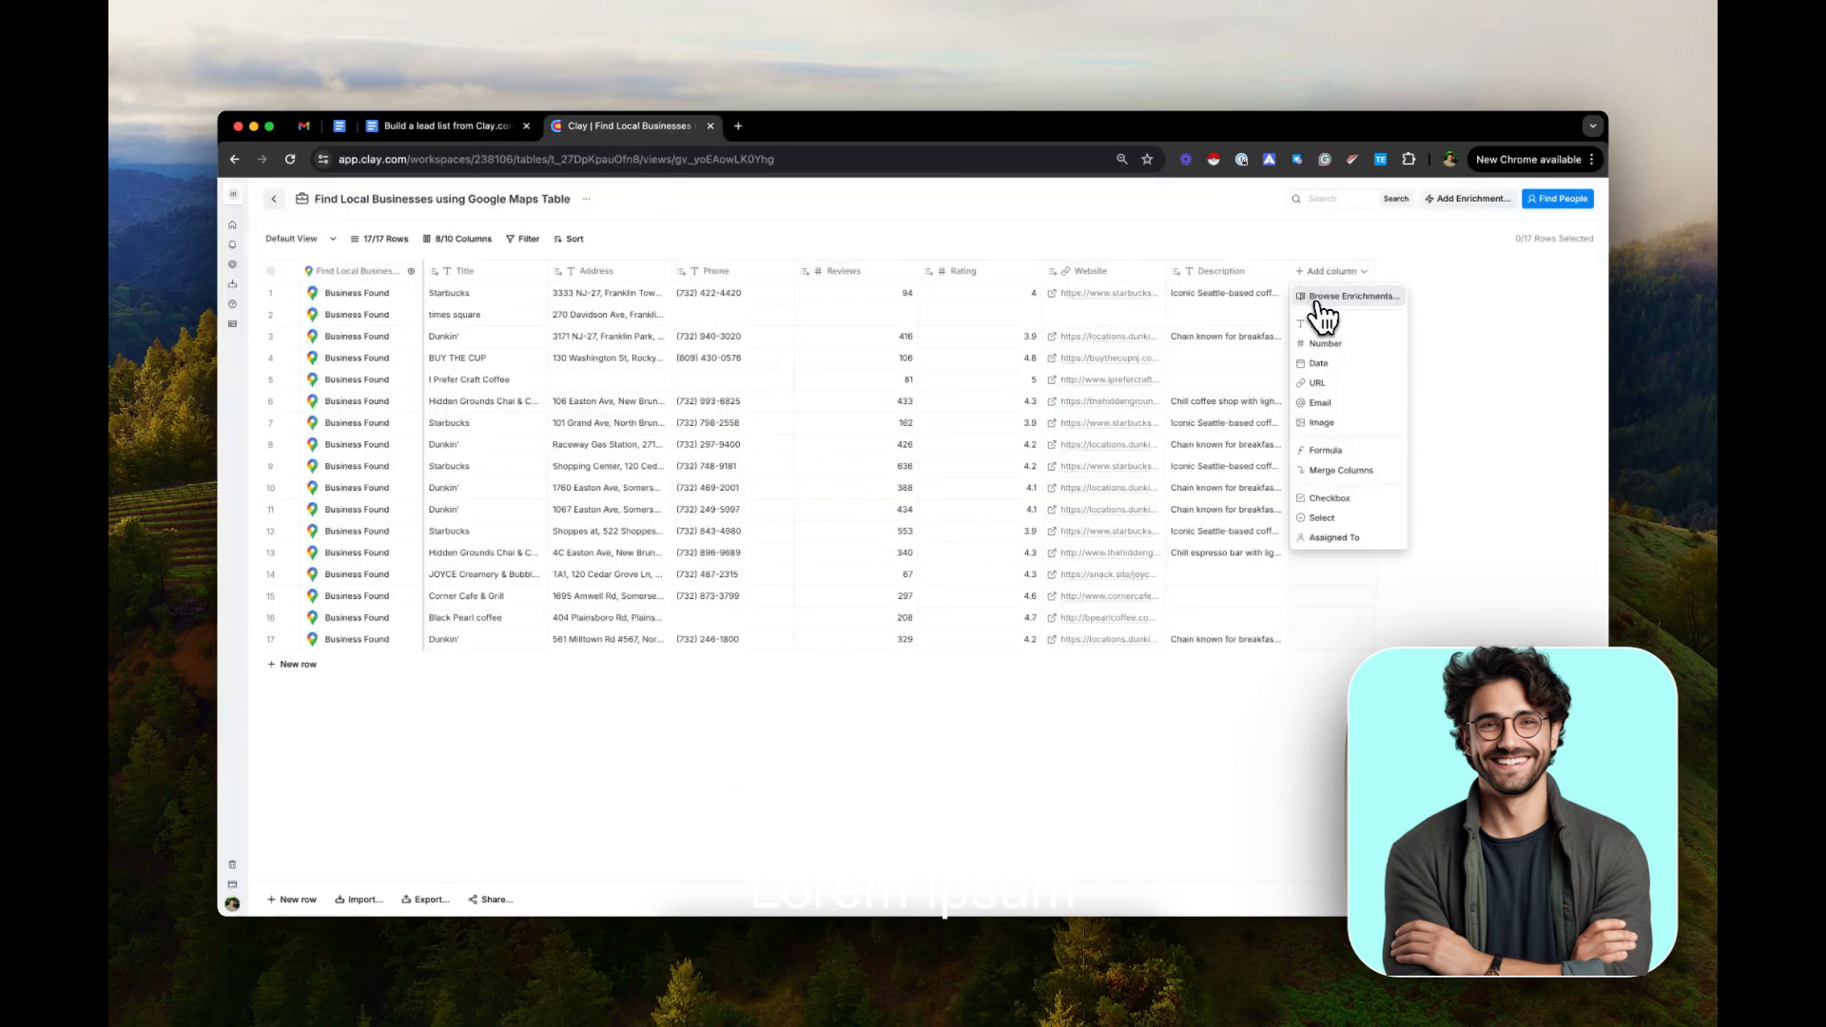
click(1323, 312)
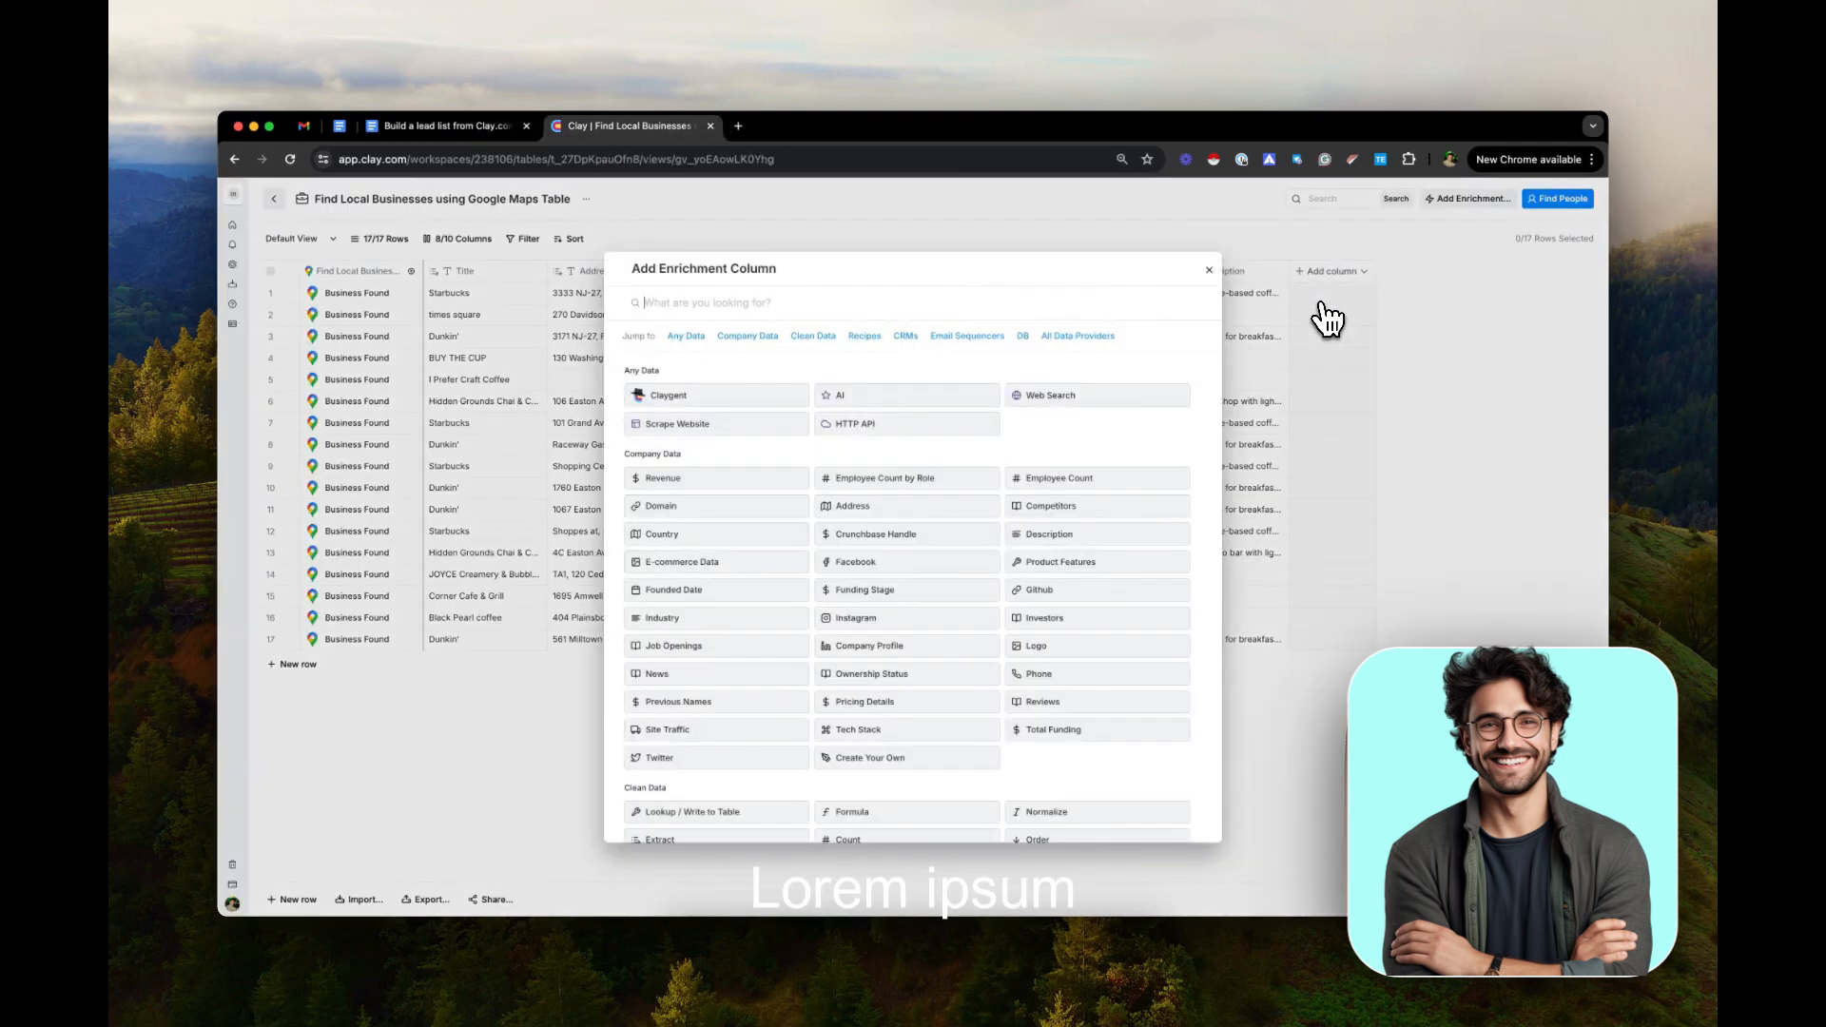
click(671, 399)
click(1406, 509)
key(super+v)
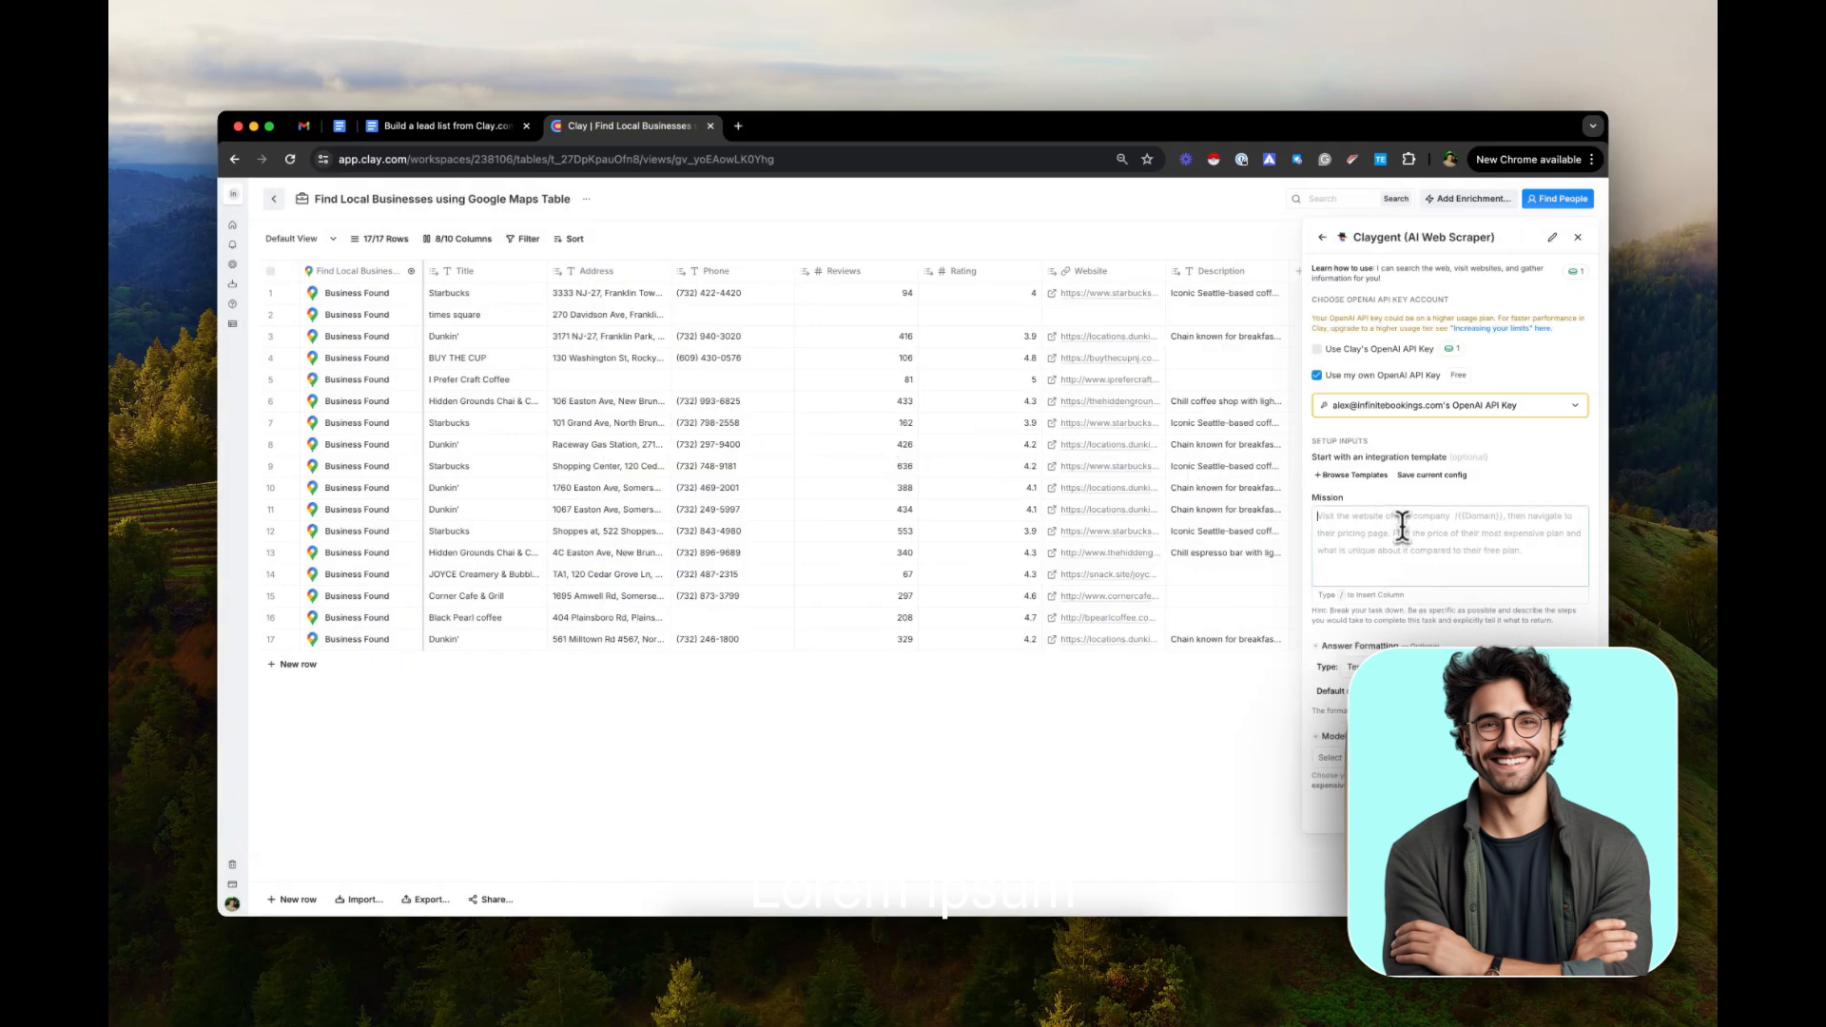
Replace the plain /Website placeholder in the mission with a reference to the table's Website column
click(1373, 492)
key(BackSpace)
key(BackSpace)
key(BackSpace)
key(BackSpace)
key(BackSpace)
key(BackSpace)
key(BackSpace)
key(BackSpace)
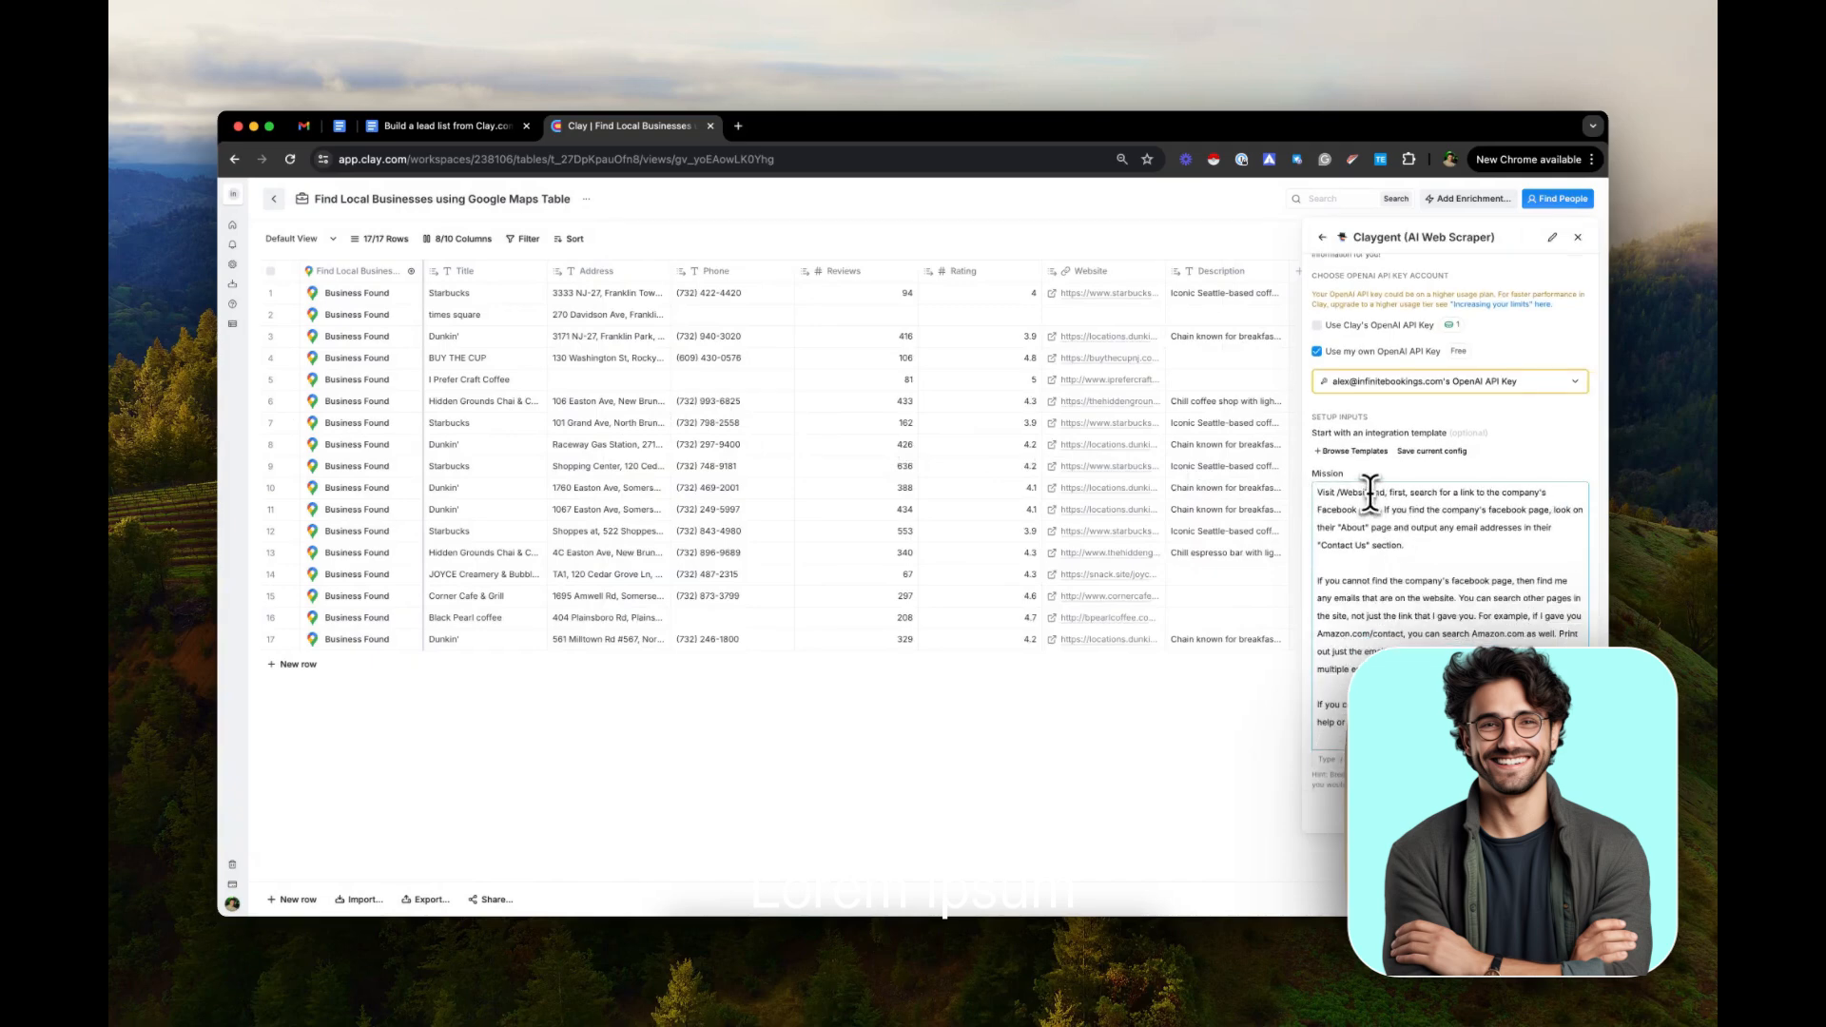
text(W)
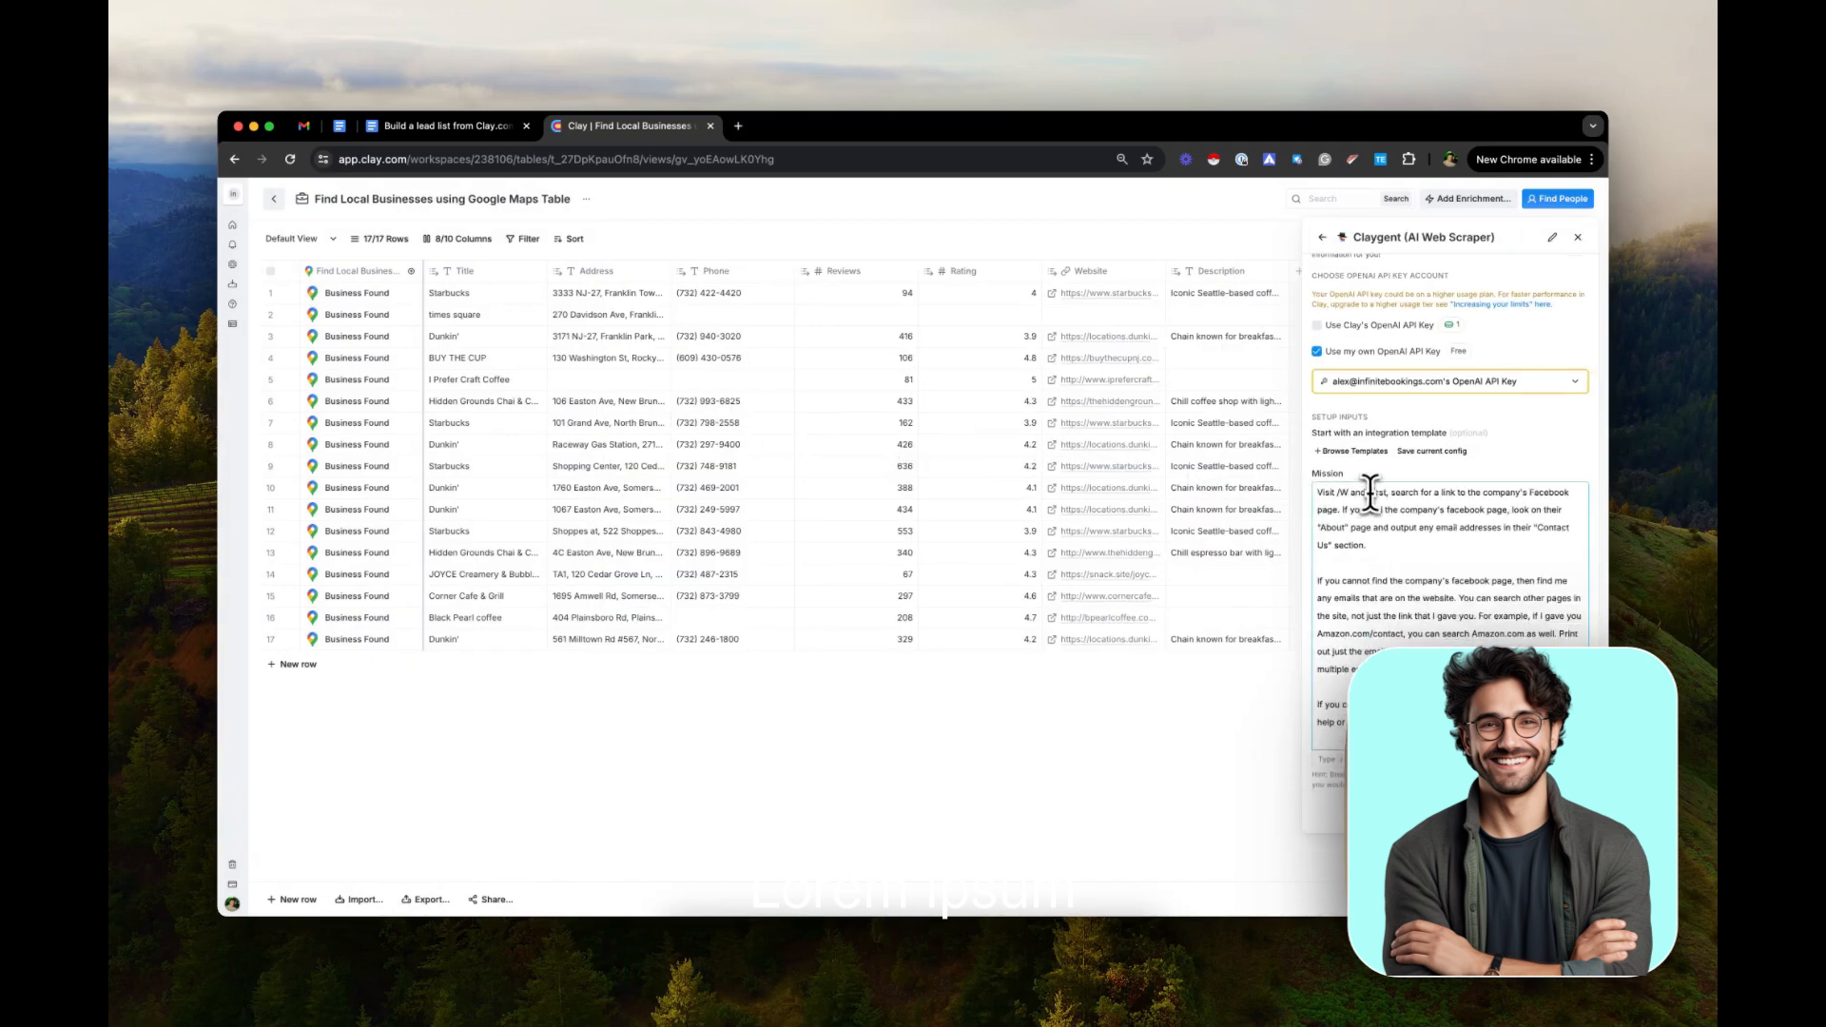
text(eb)
key(BackSpace)
key(BackSpace)
key(BackSpace)
key(BackSpace)
text(/)
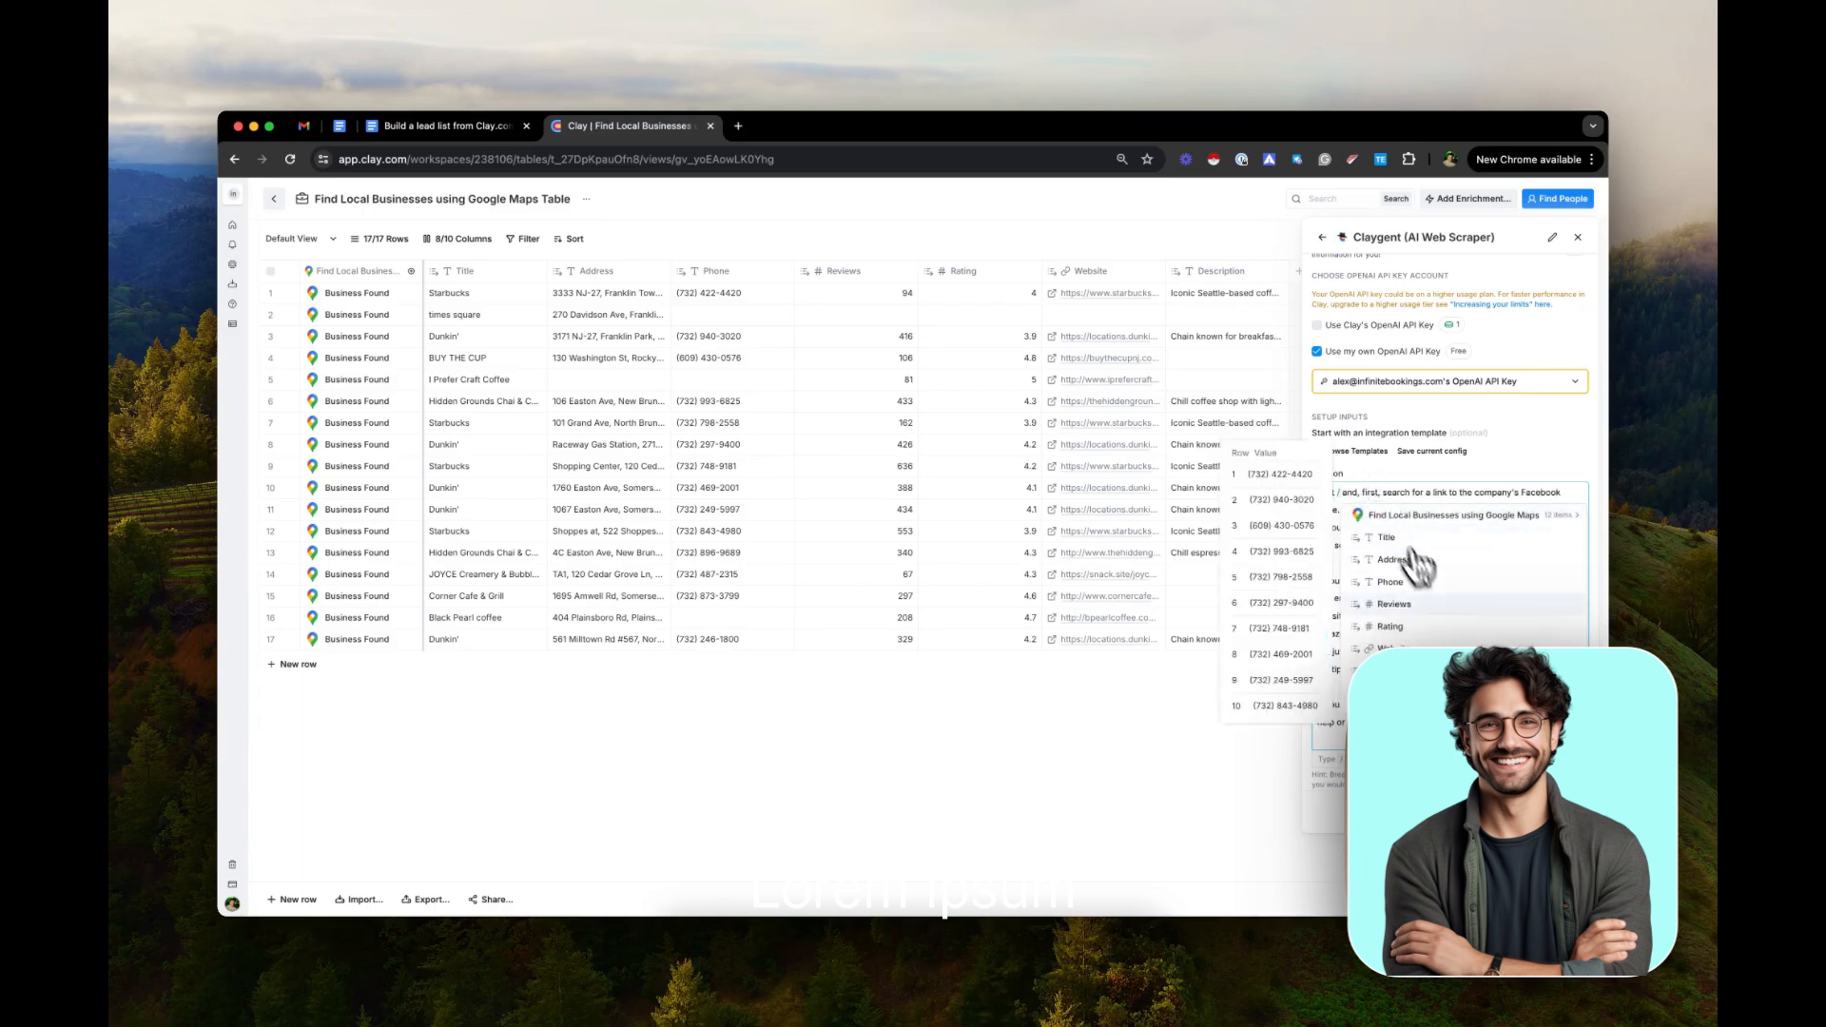
click(1399, 648)
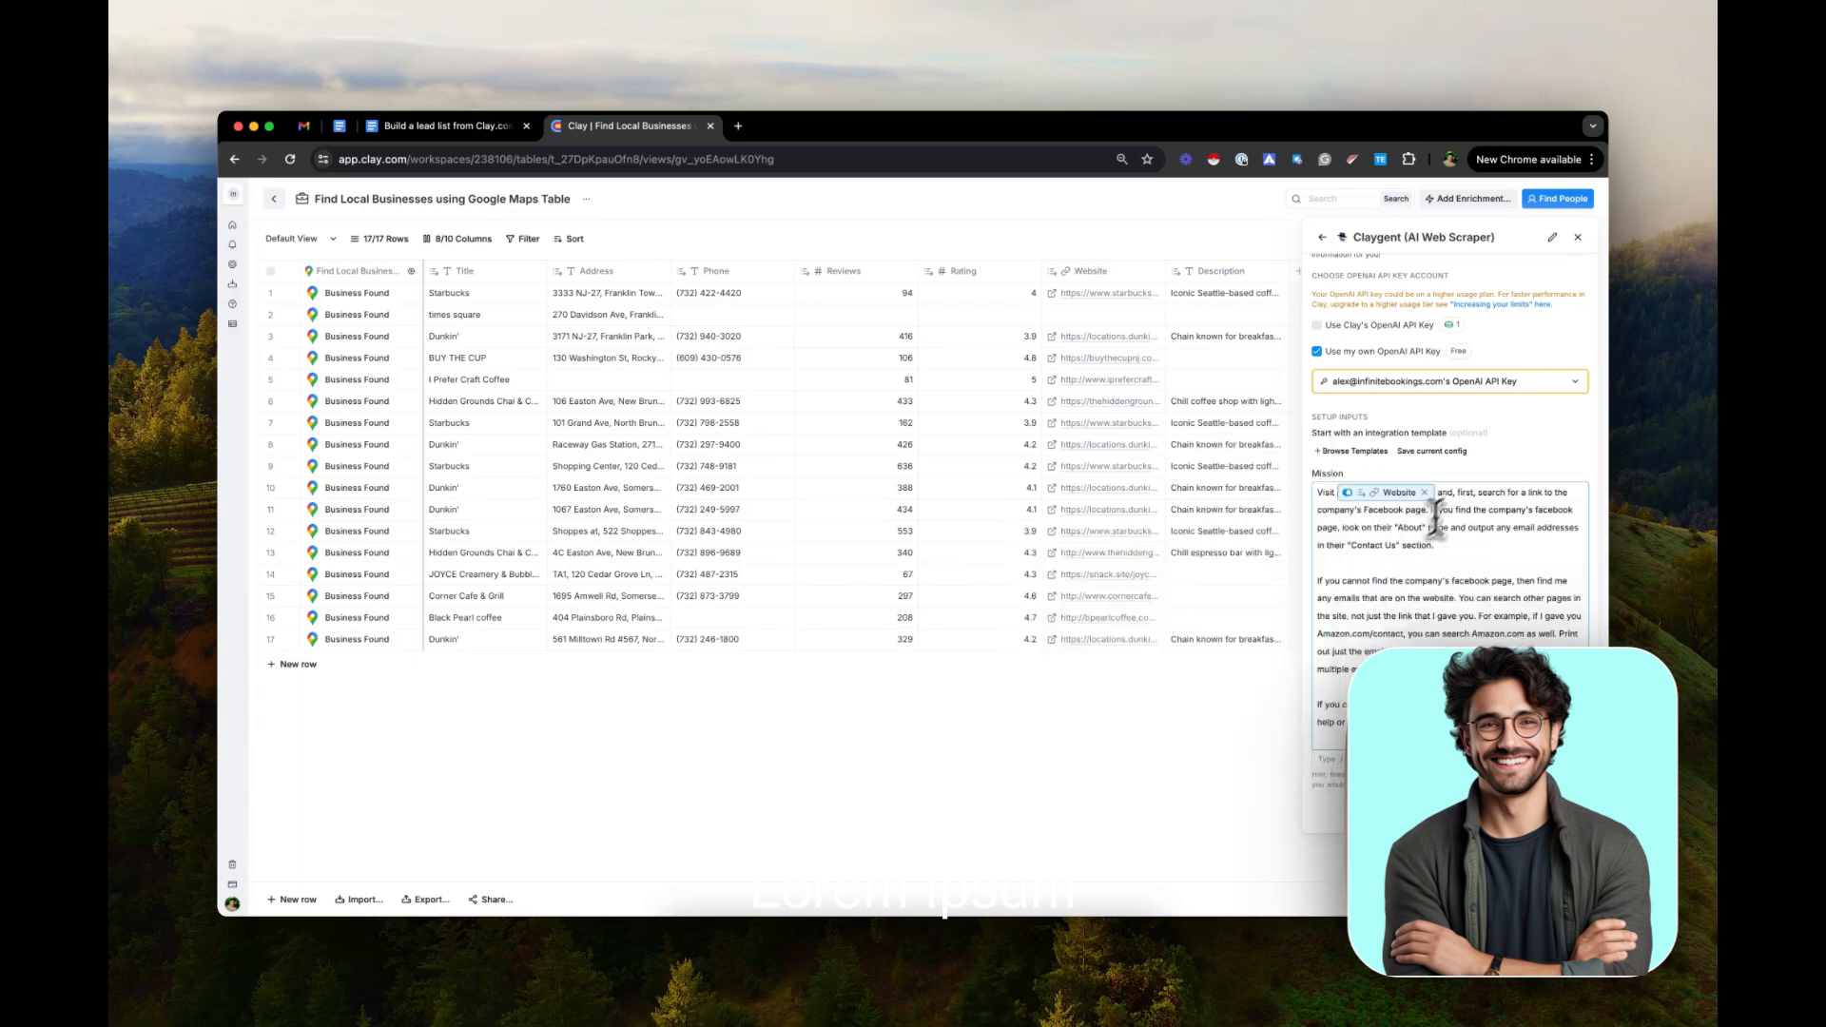
Review the rest of the Claygent mission and set the model to gpt-3.5-turbo
scroll(1465, 495, down, 1)
scroll(1468, 492, down, 2)
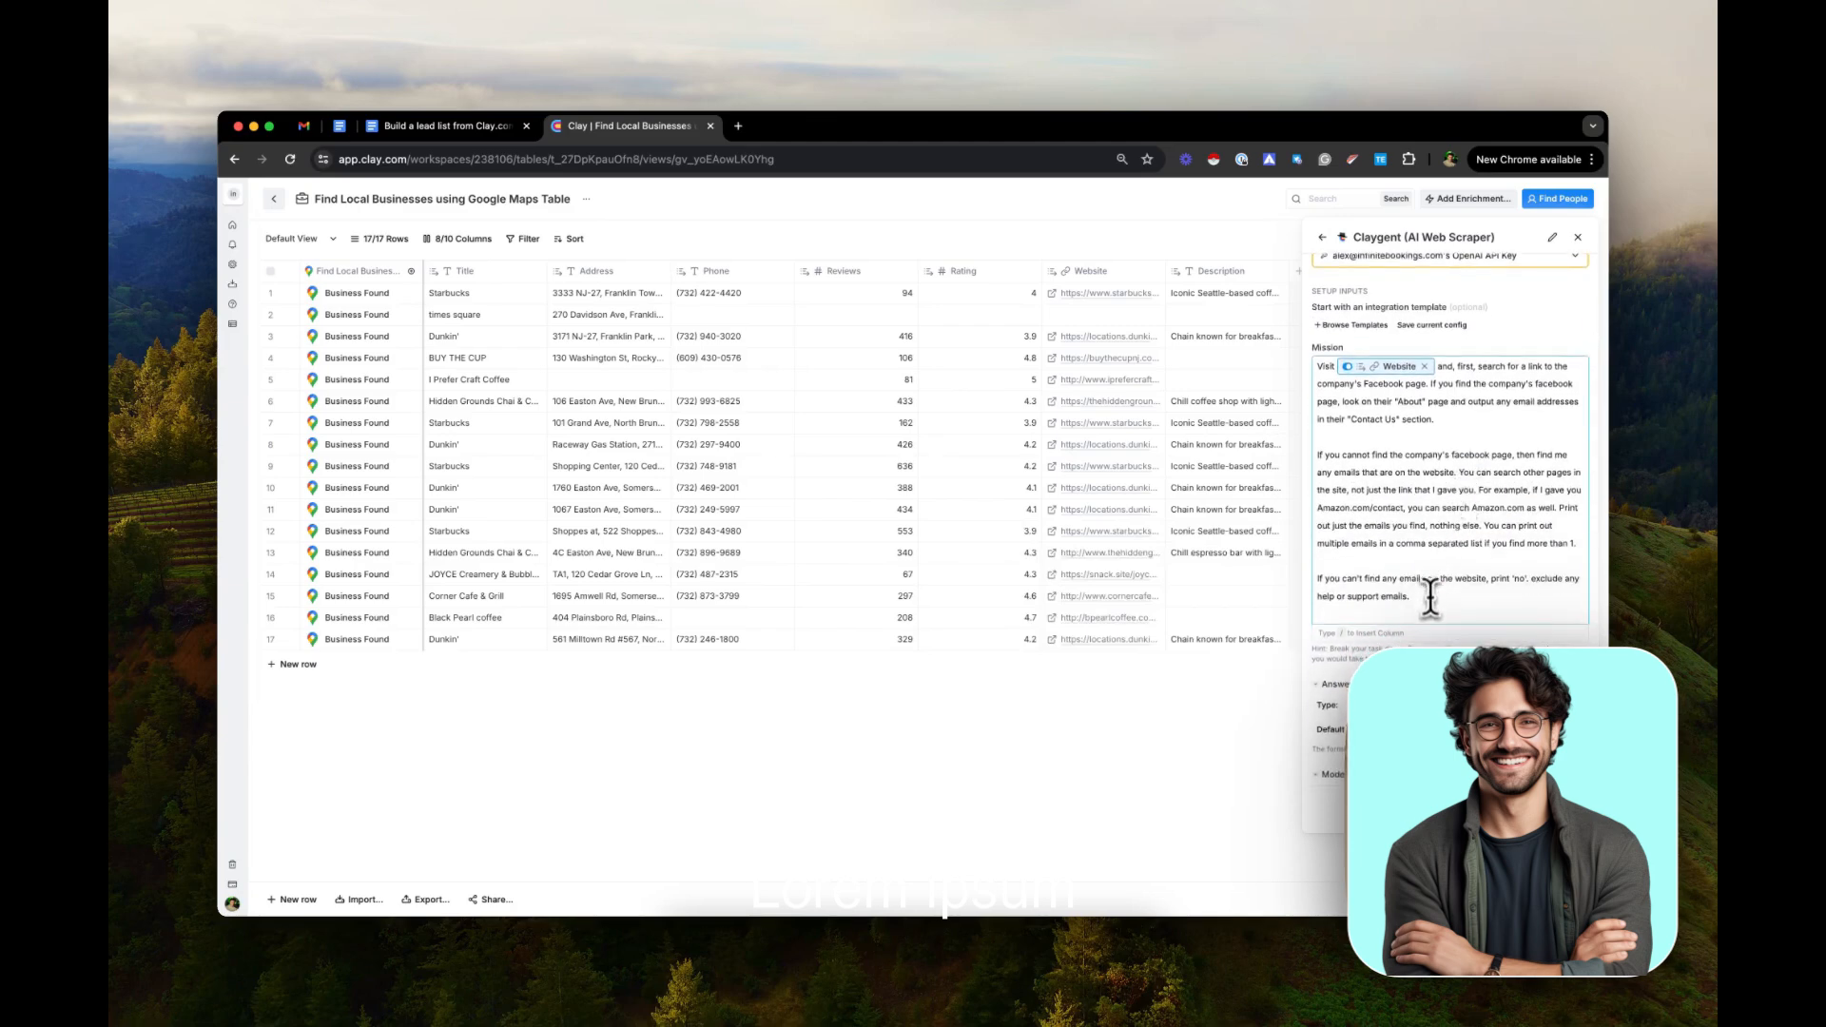
drag(1431, 599, 1398, 476)
click(1398, 476)
scroll(1442, 609, down, 4)
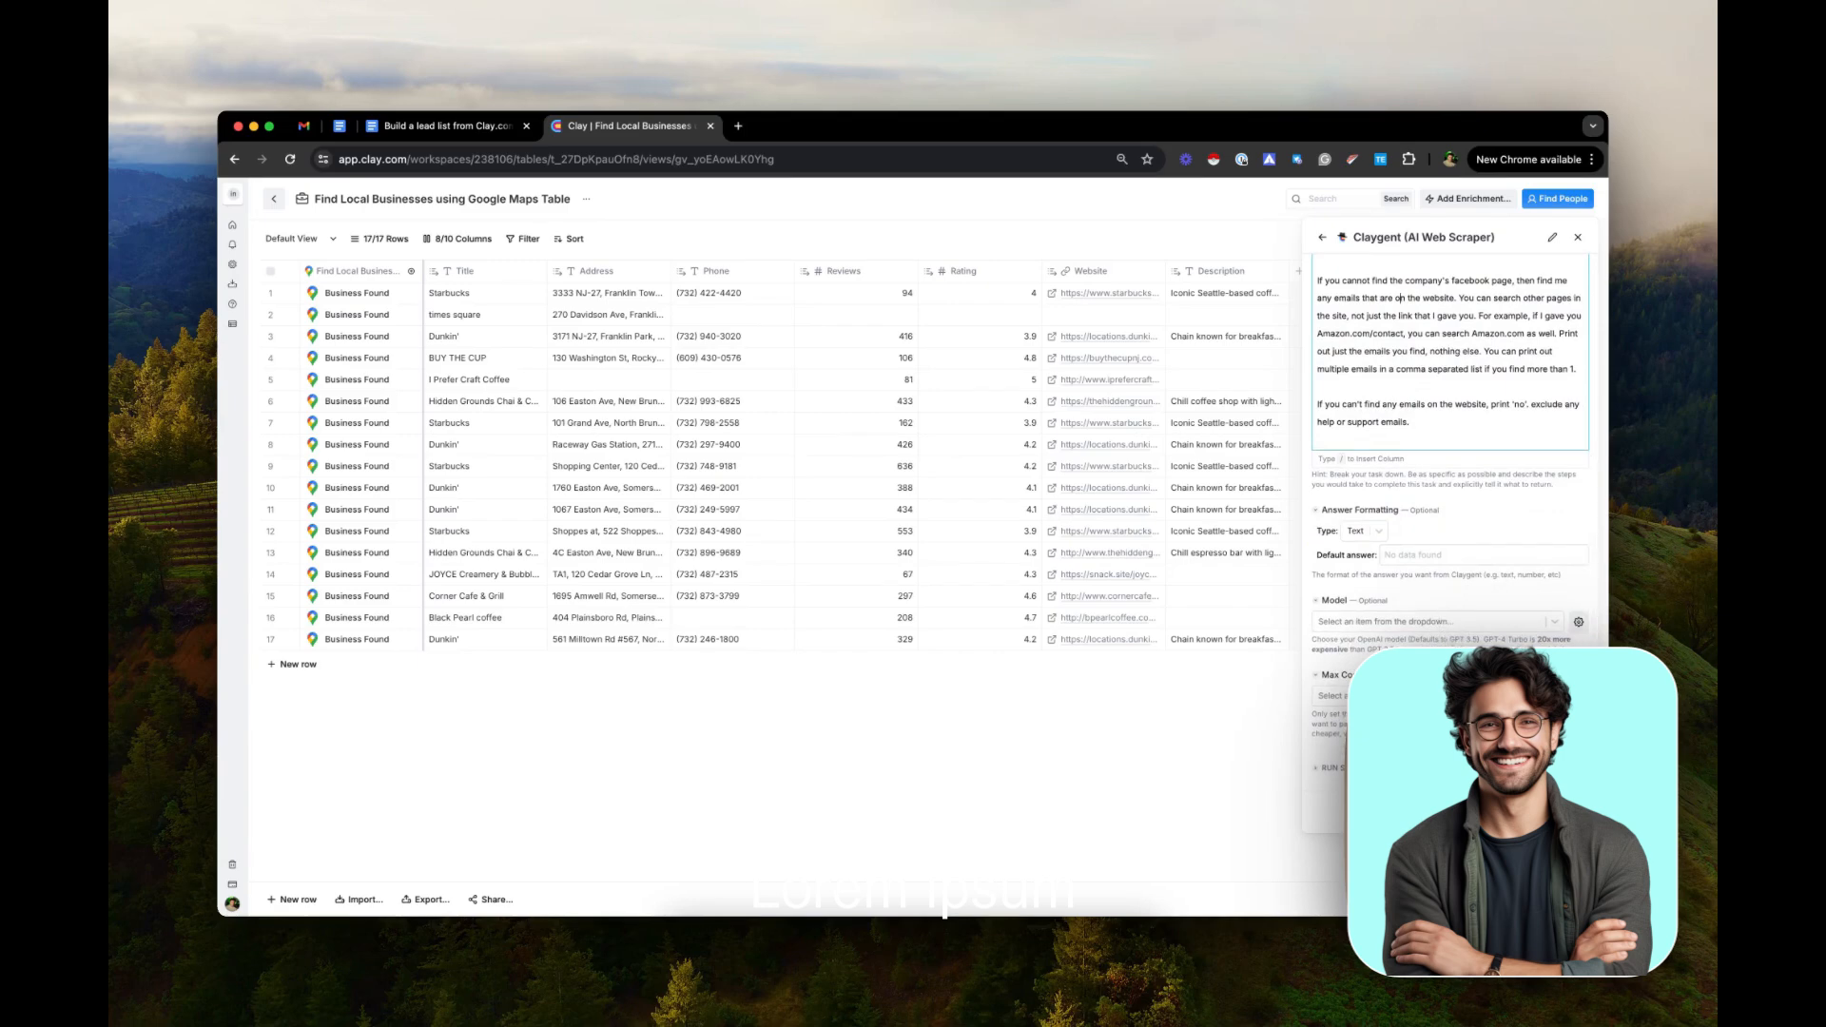
click(1515, 624)
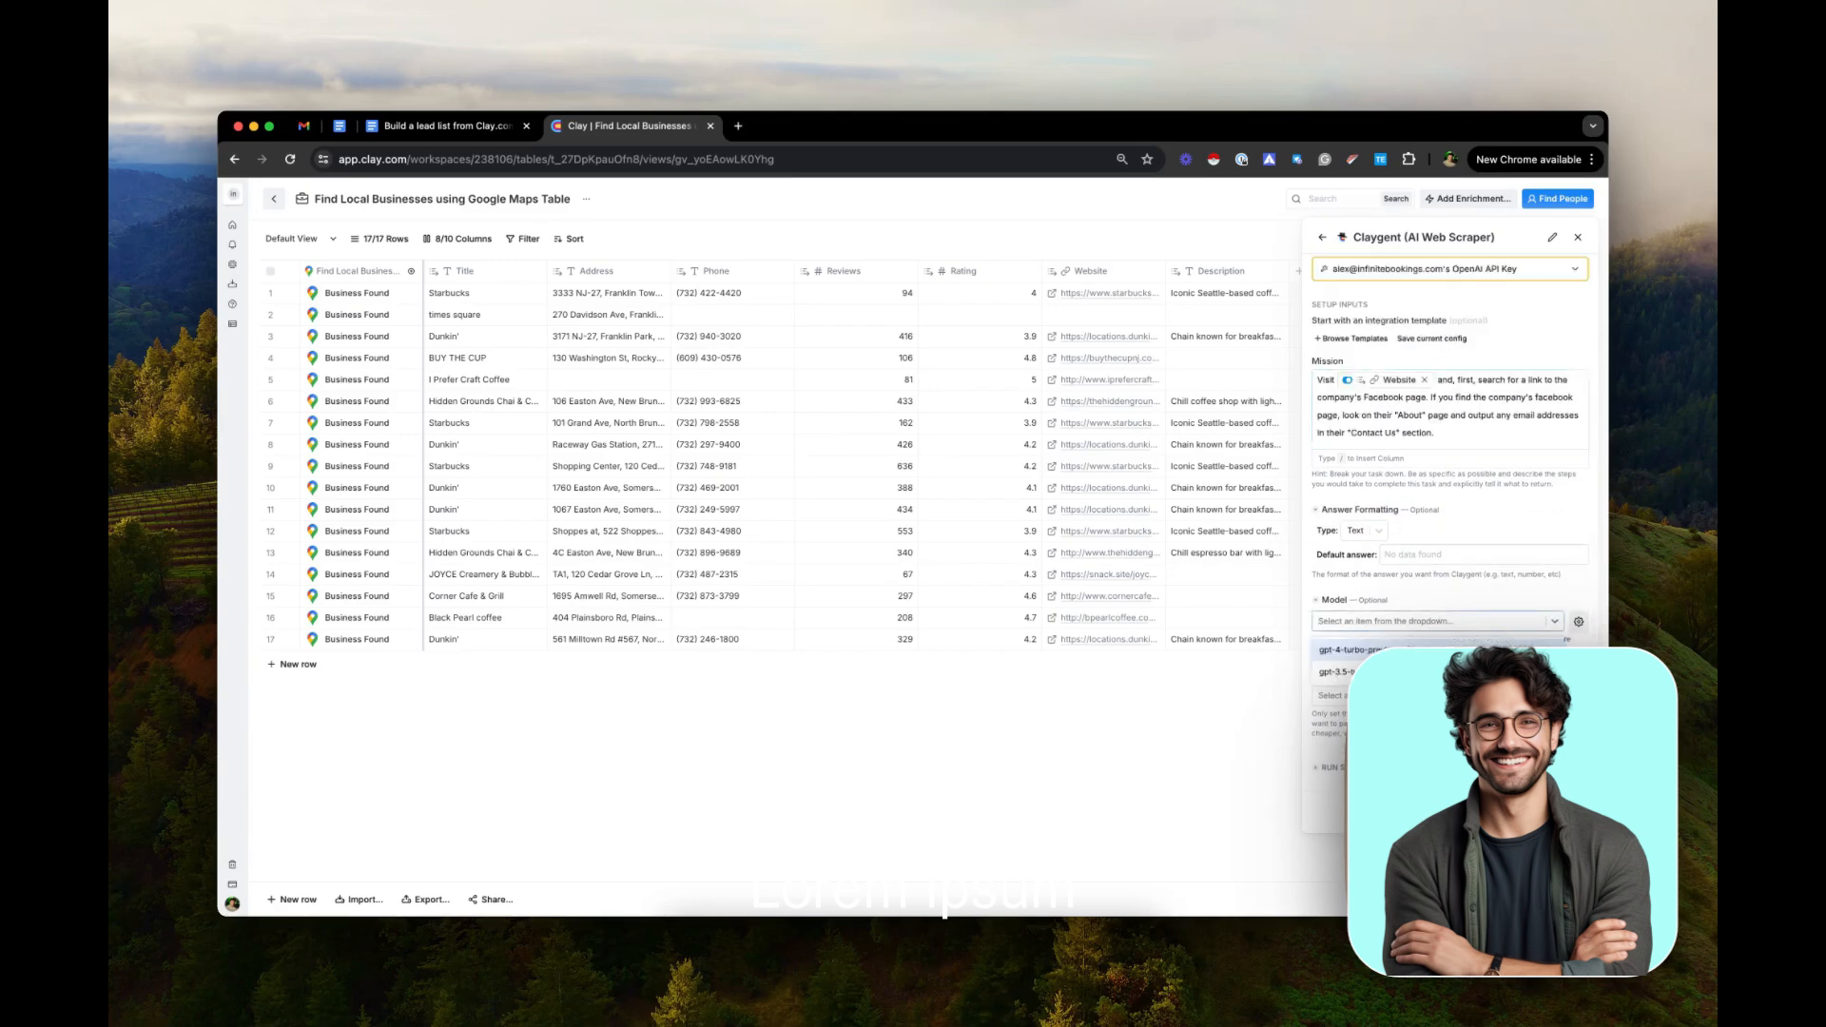
click(1484, 673)
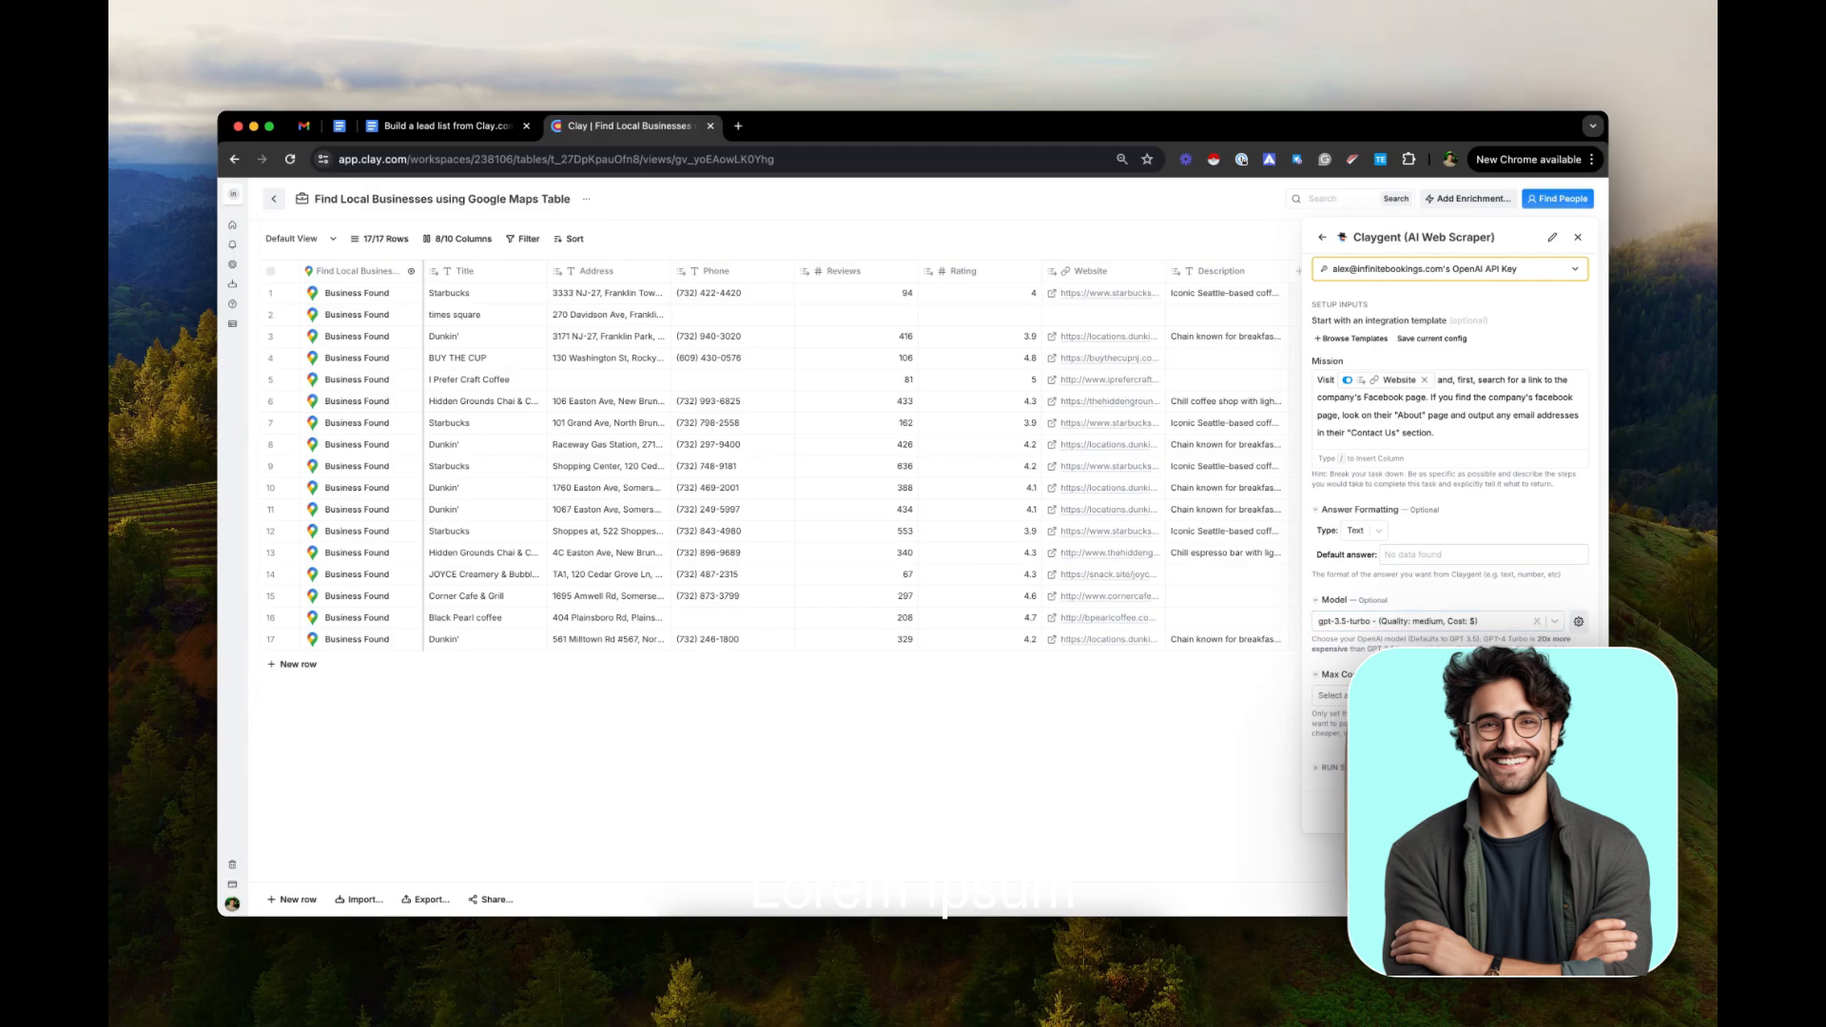
click(1484, 757)
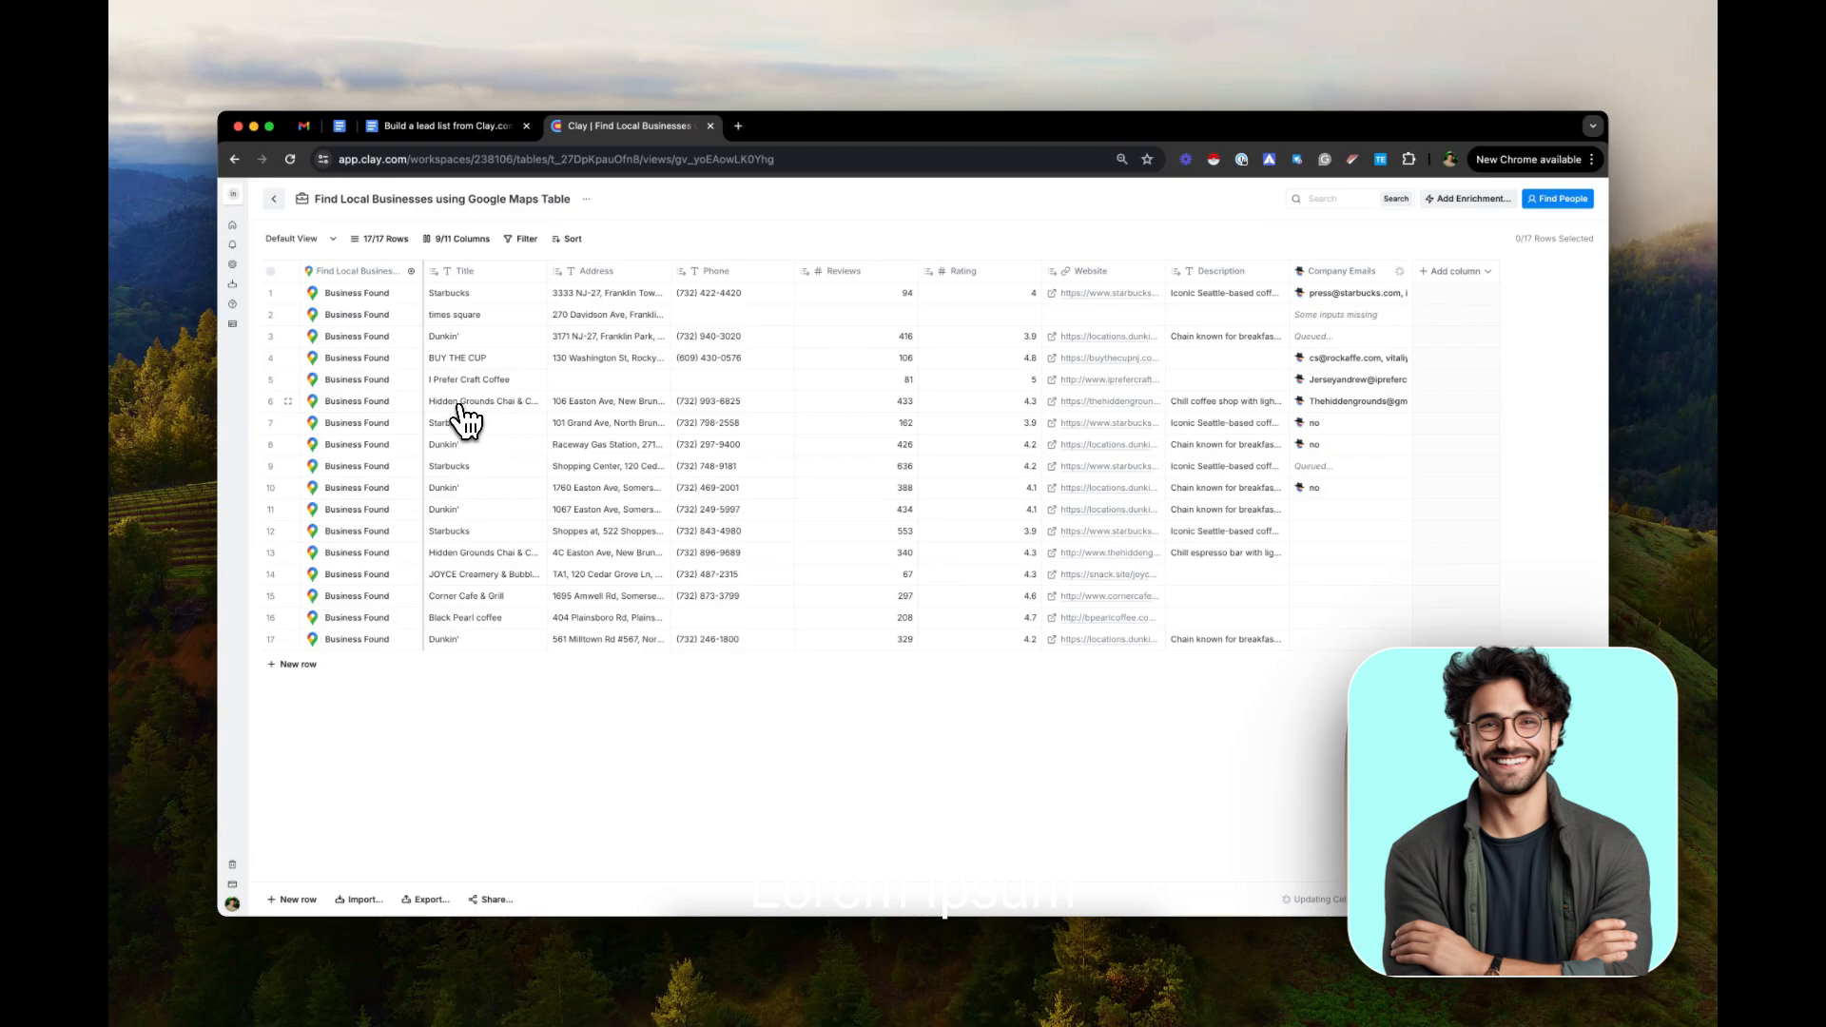
Copy the website address from row 6, the Hidden Grounds coffee shop, and look over that site in a new browser tab
click(1132, 403)
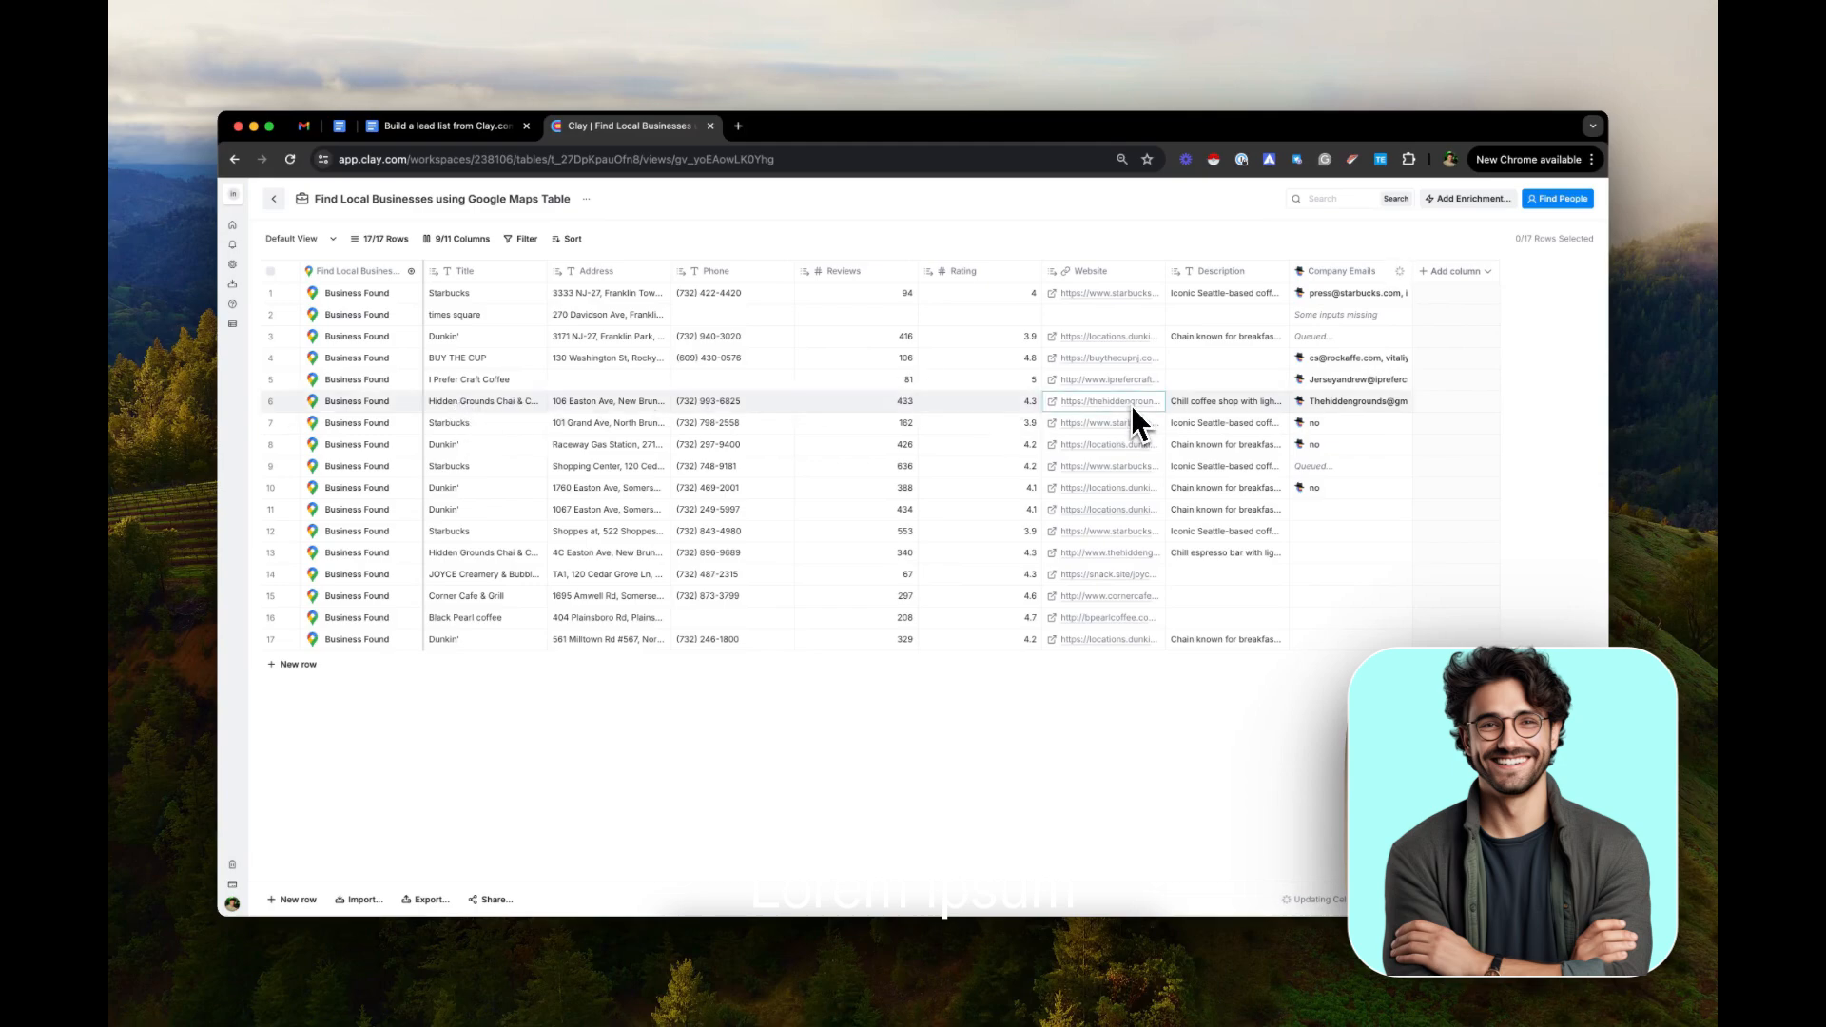
key(super+c)
click(739, 125)
key(super+v)
key(Return)
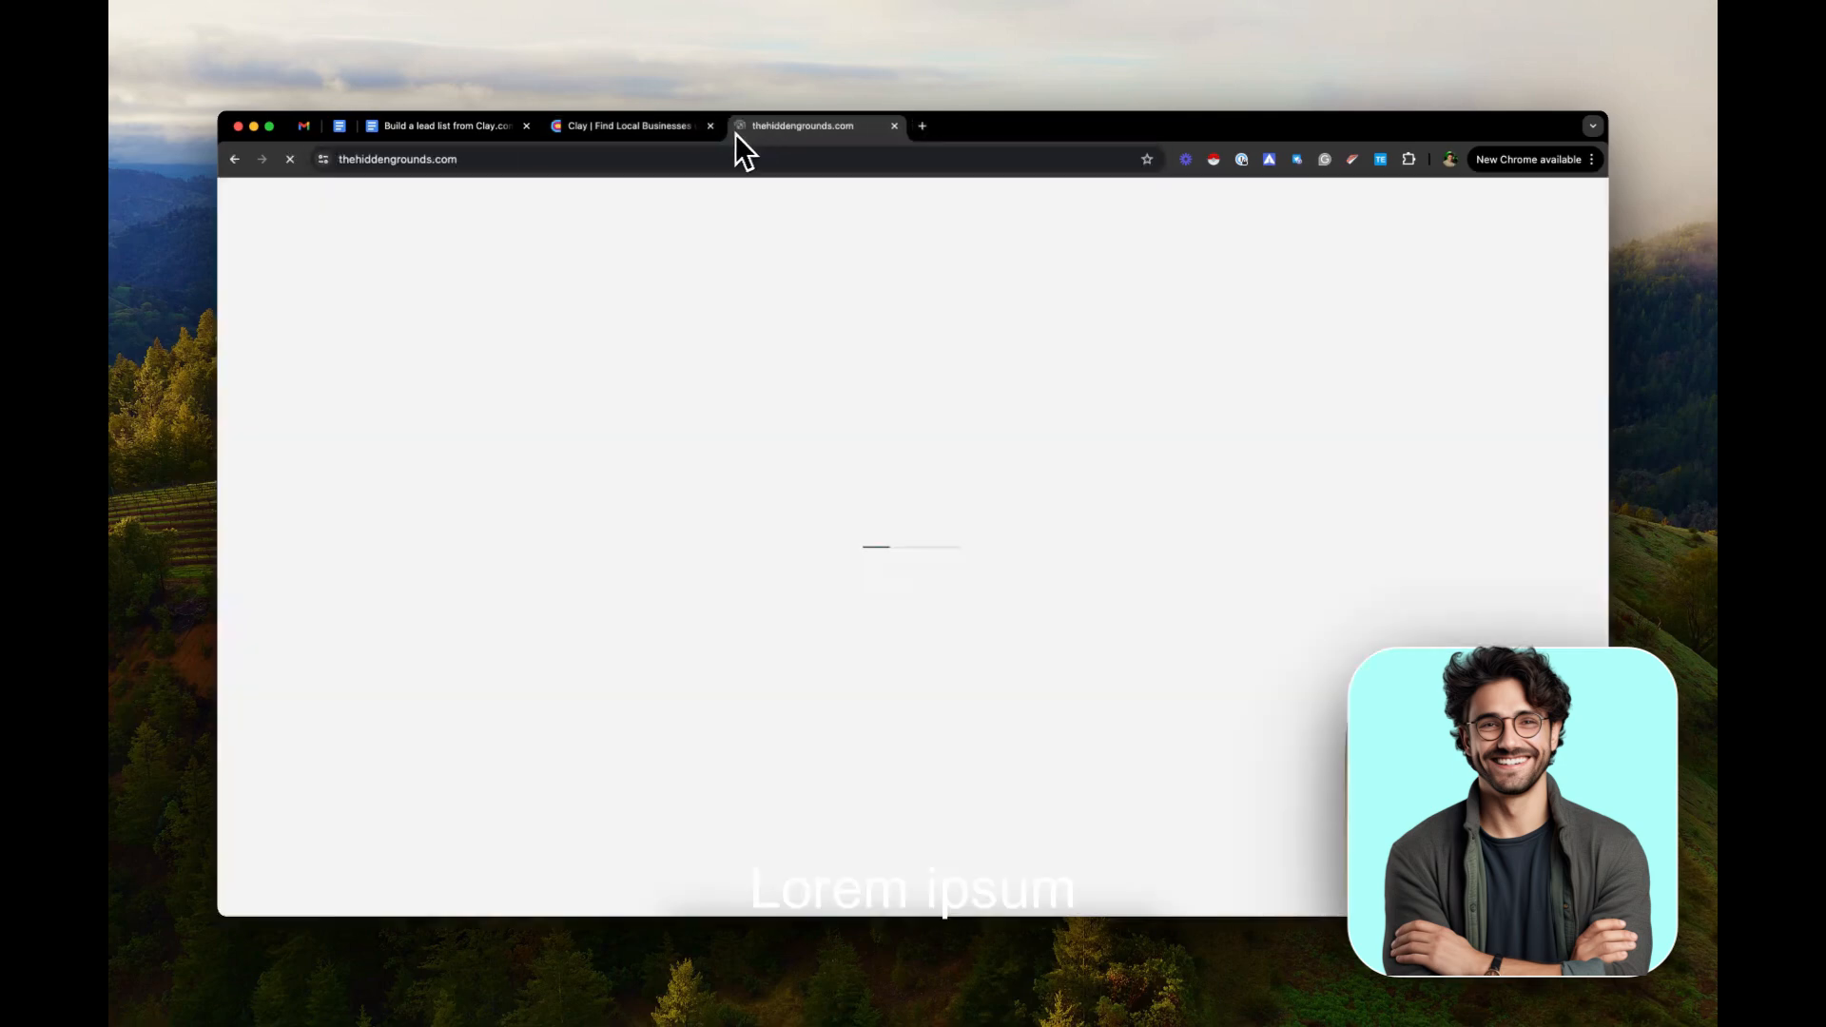
scroll(783, 514, down, 10)
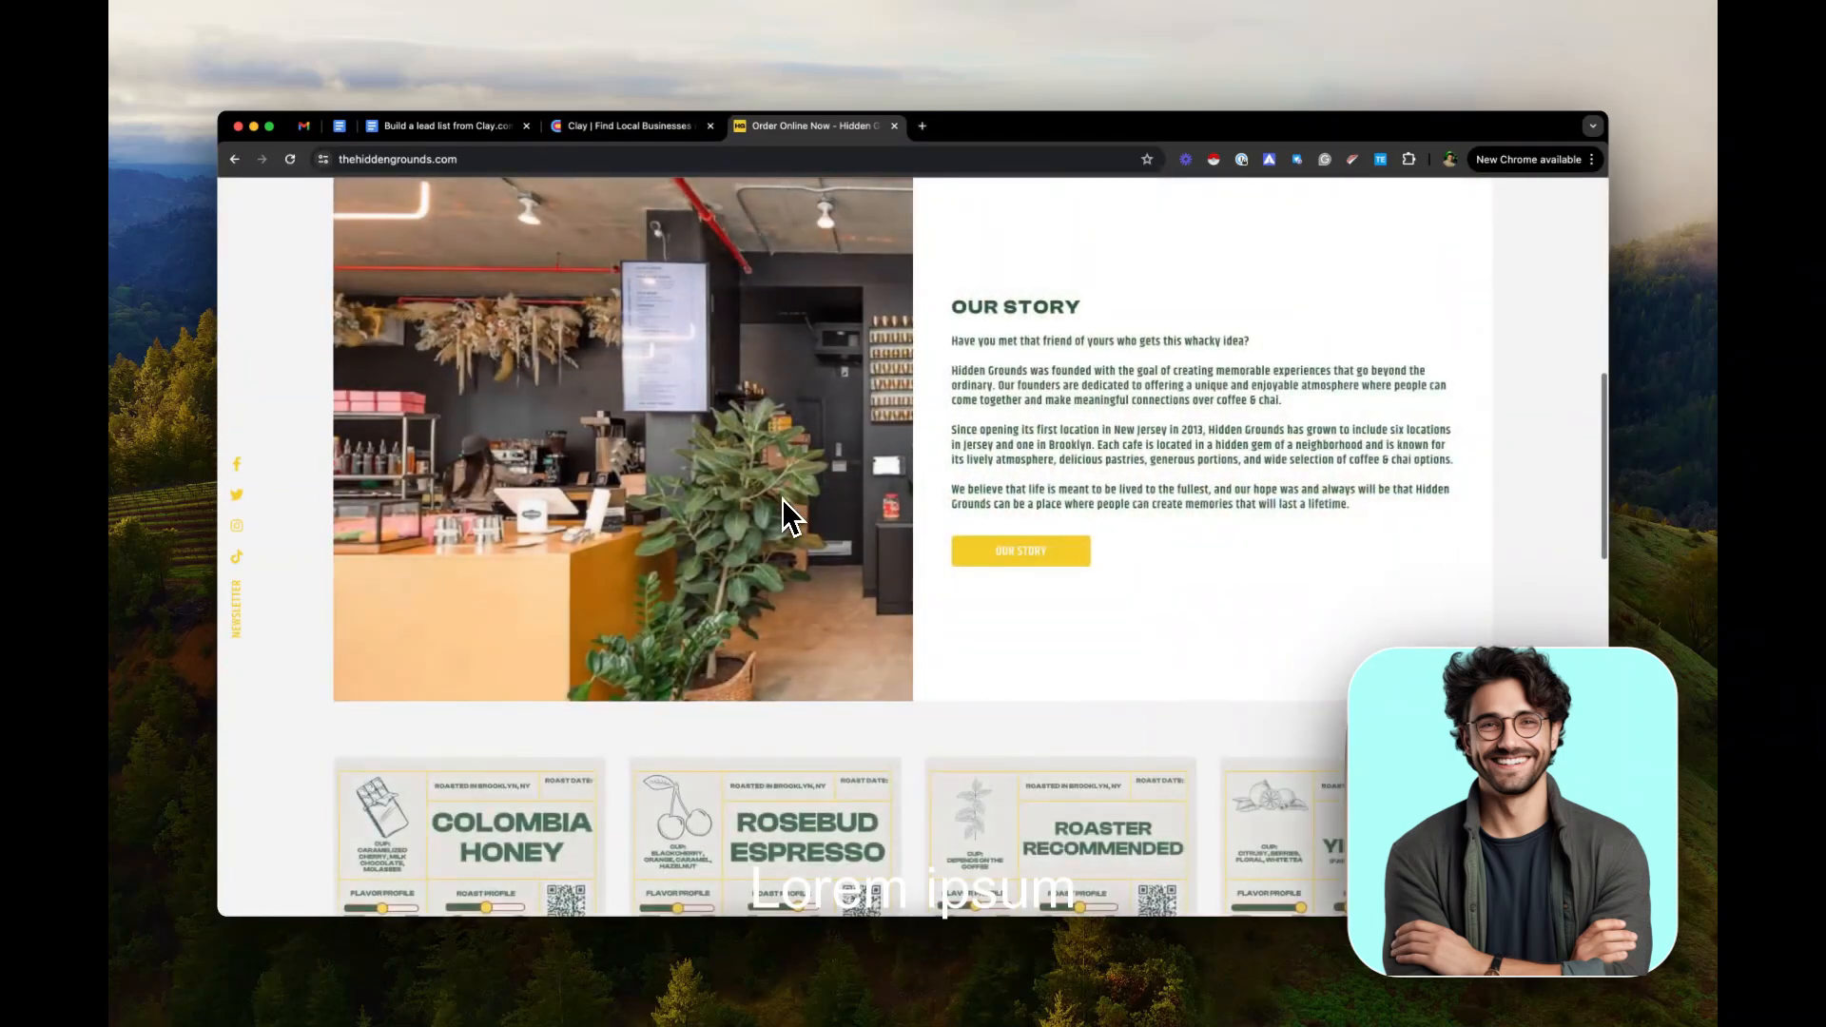
scroll(782, 514, up, 10)
Return to the Clay table and inspect the Company Emails result for the Hidden Grounds shop in row 6, then dismiss its details
click(638, 125)
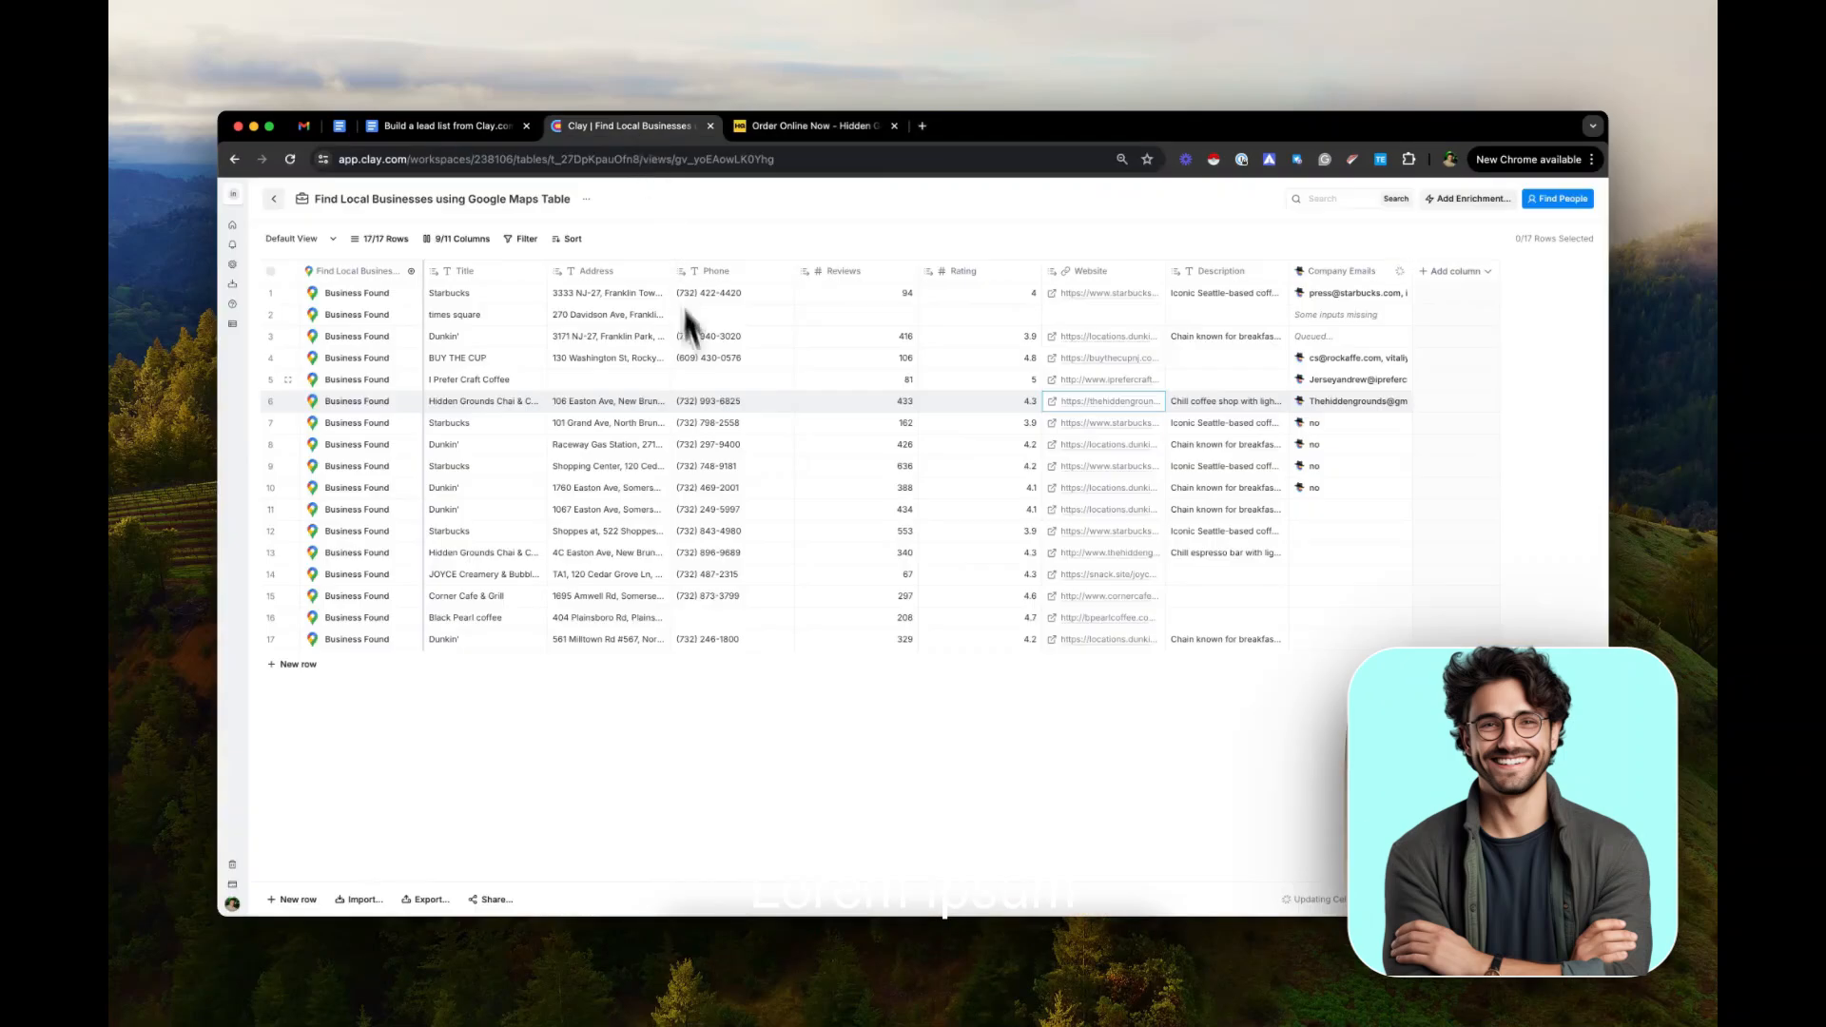
click(1364, 407)
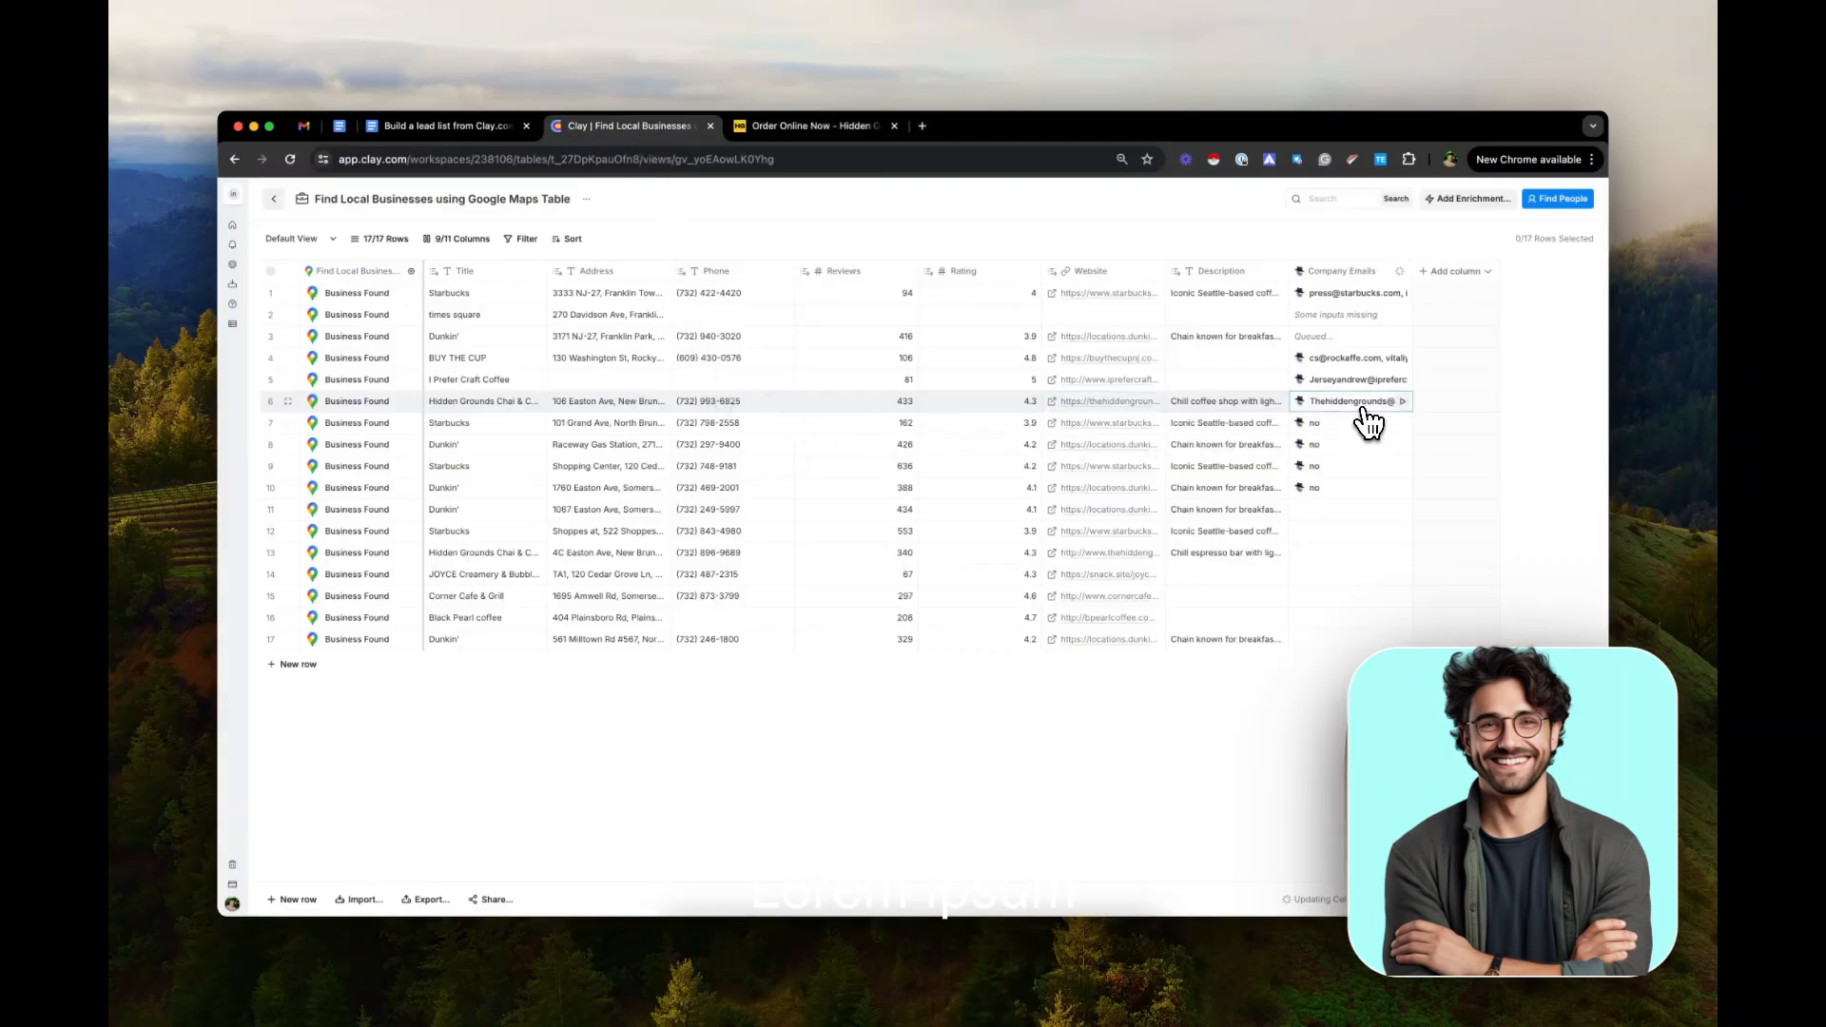
click(1582, 233)
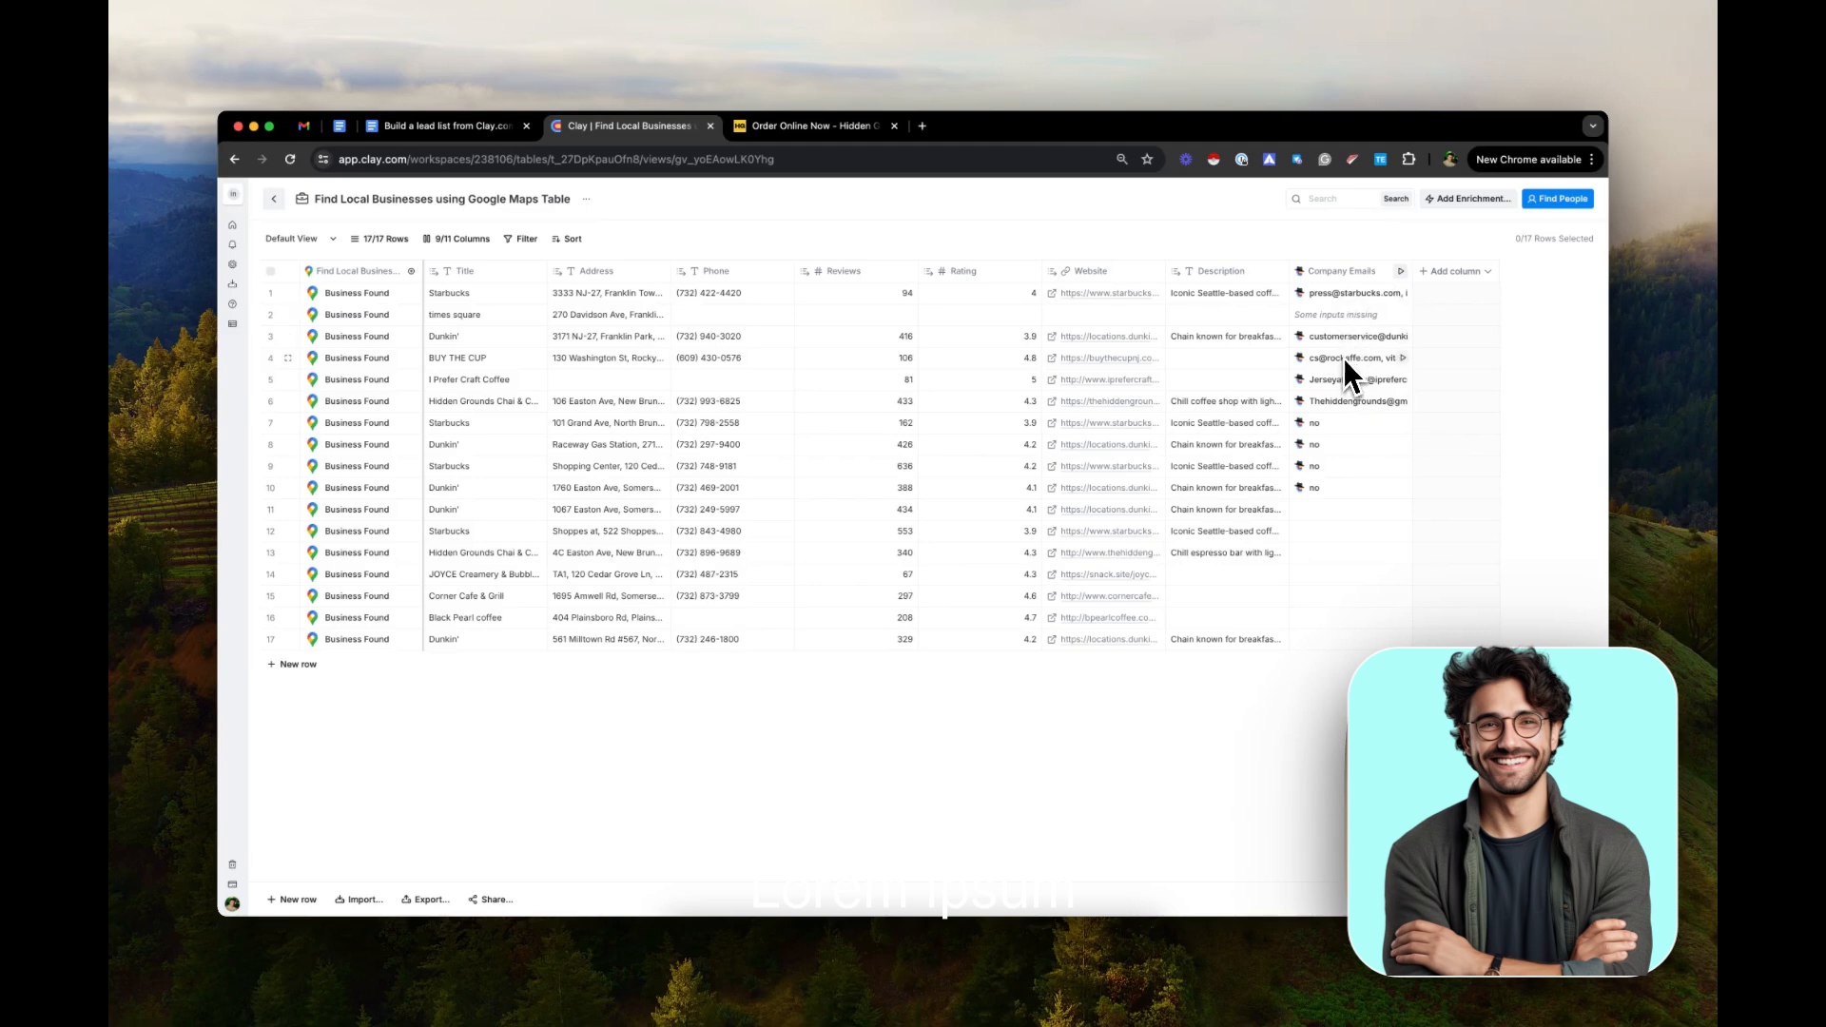
Start adding an enrichment column, and copy the "Prompt to filter emails" text from the Google Doc for use in Clay
click(1447, 278)
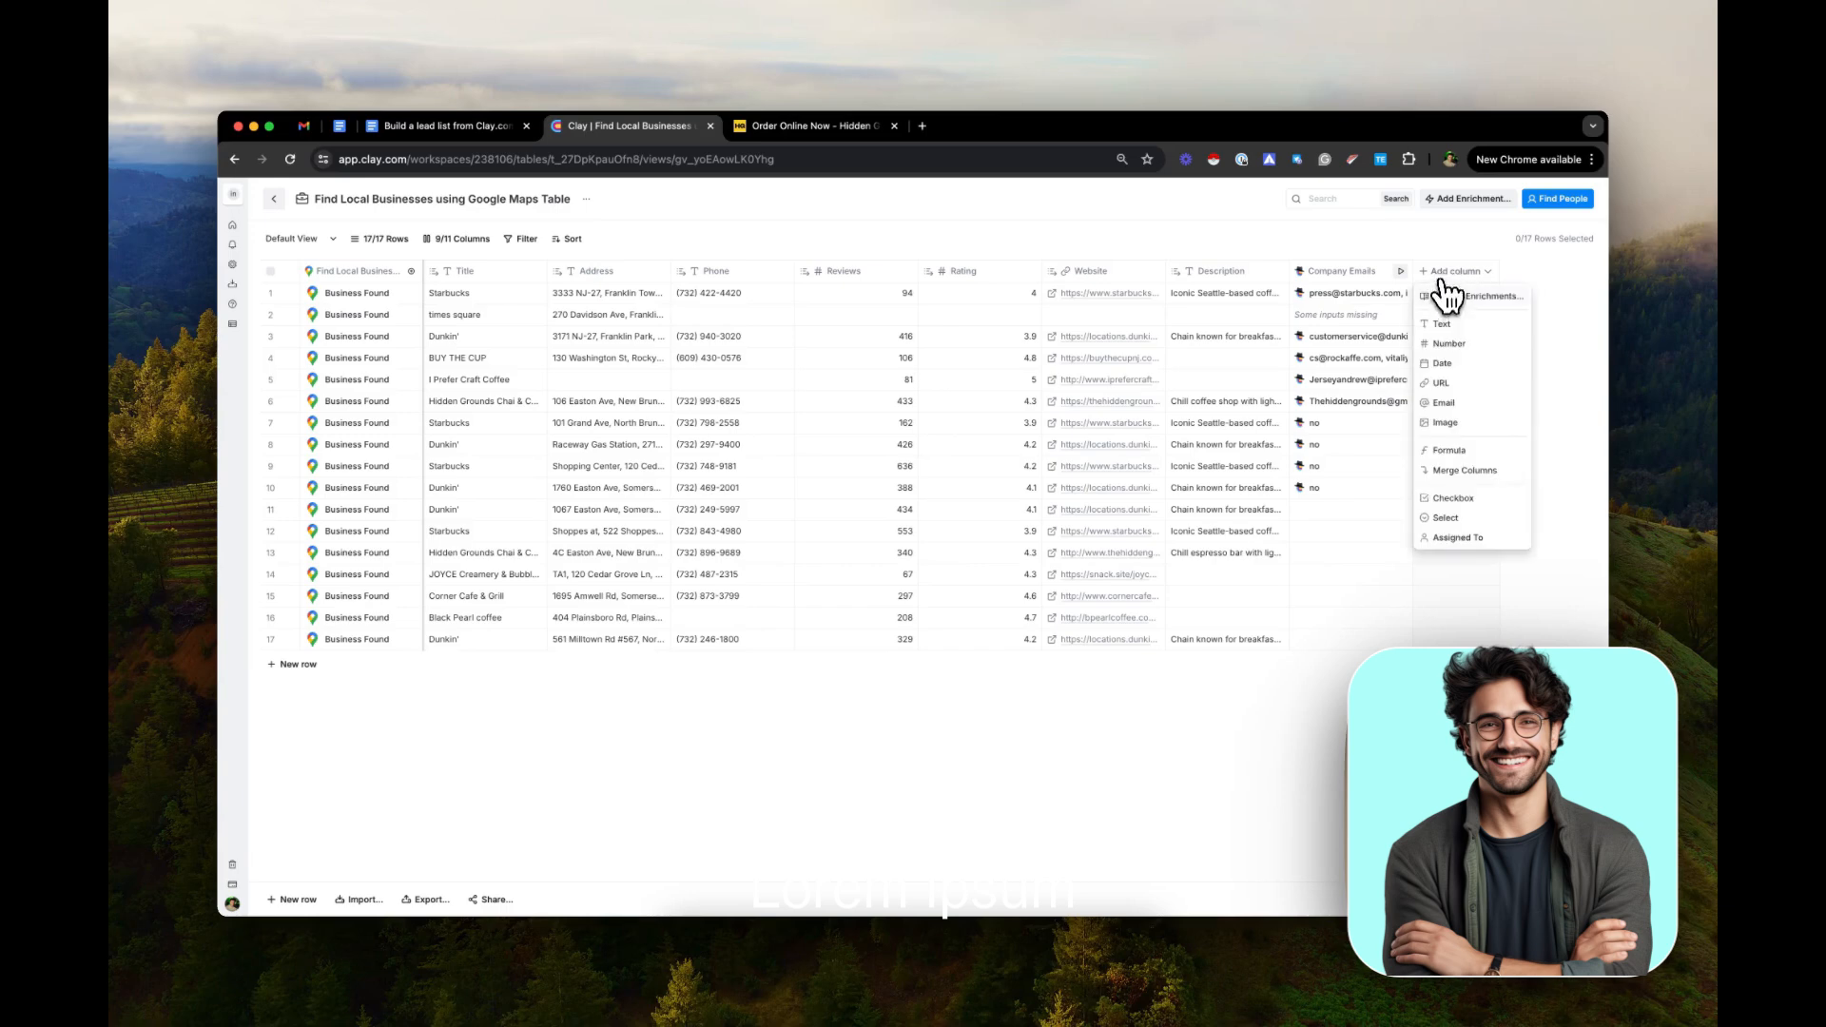
click(1449, 297)
click(467, 126)
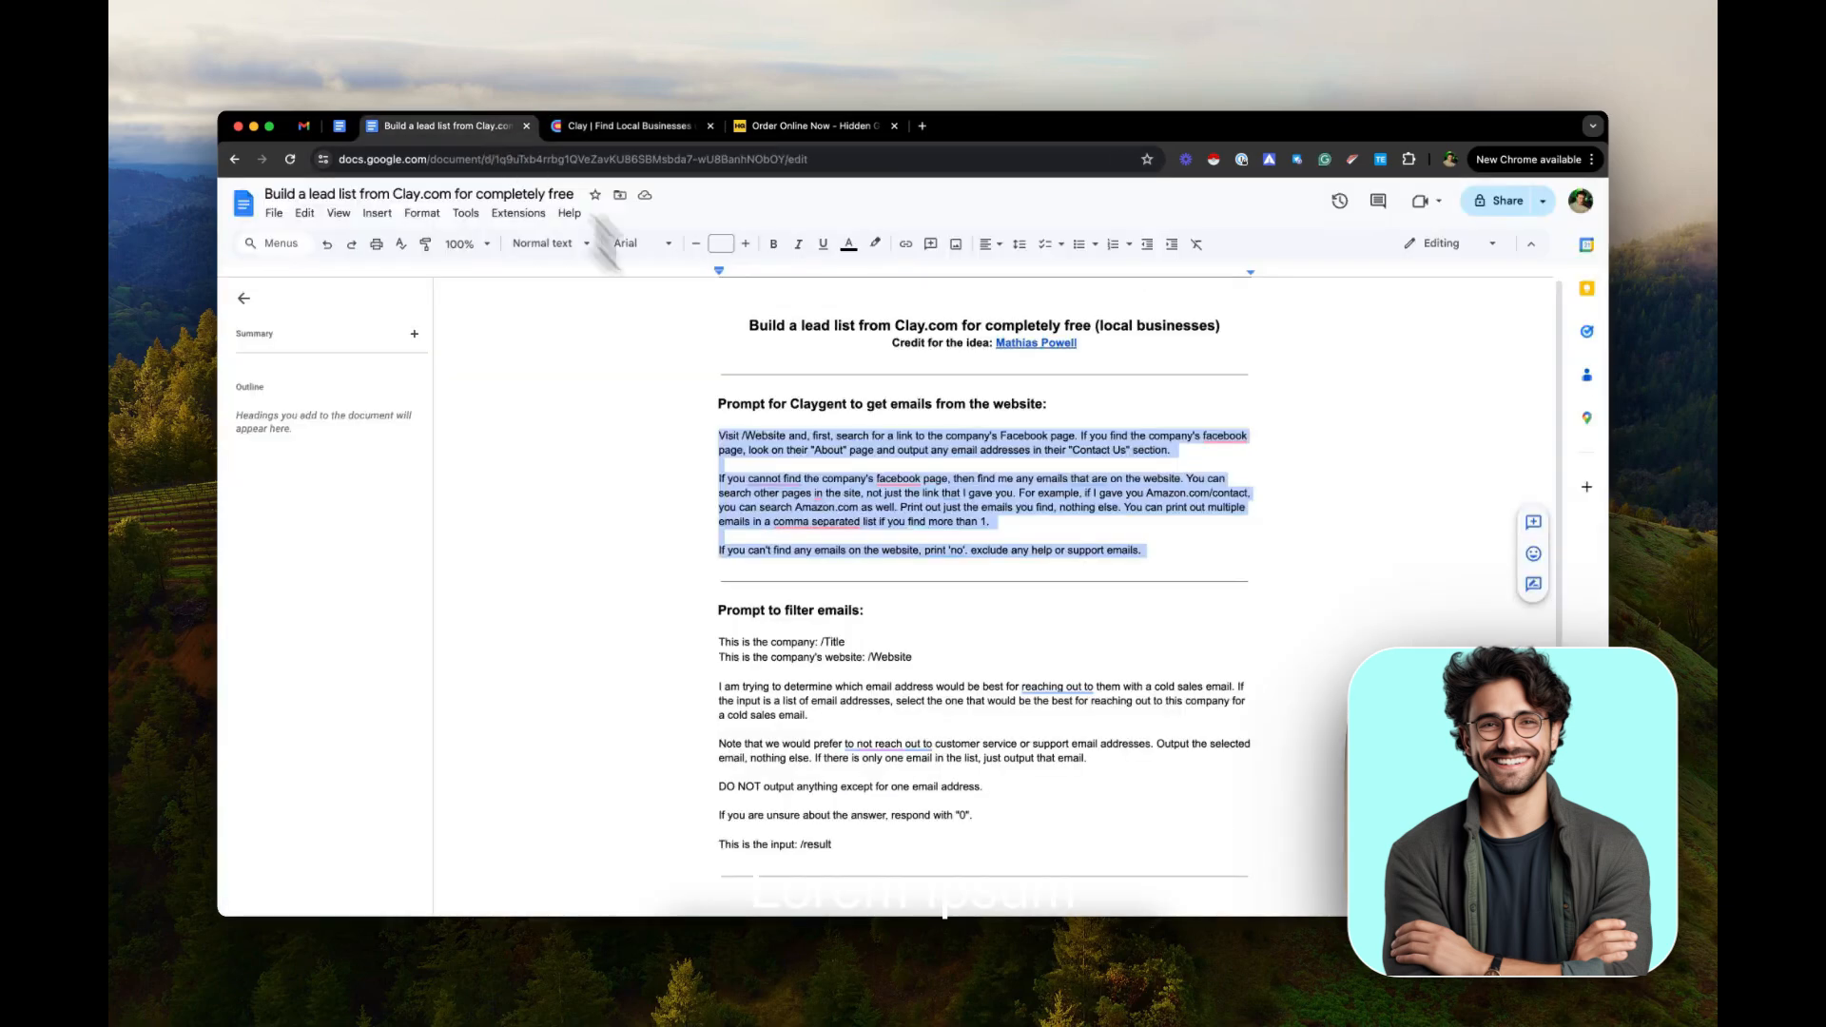
click(815, 610)
scroll(815, 613, down, 3)
drag(719, 538, 927, 747)
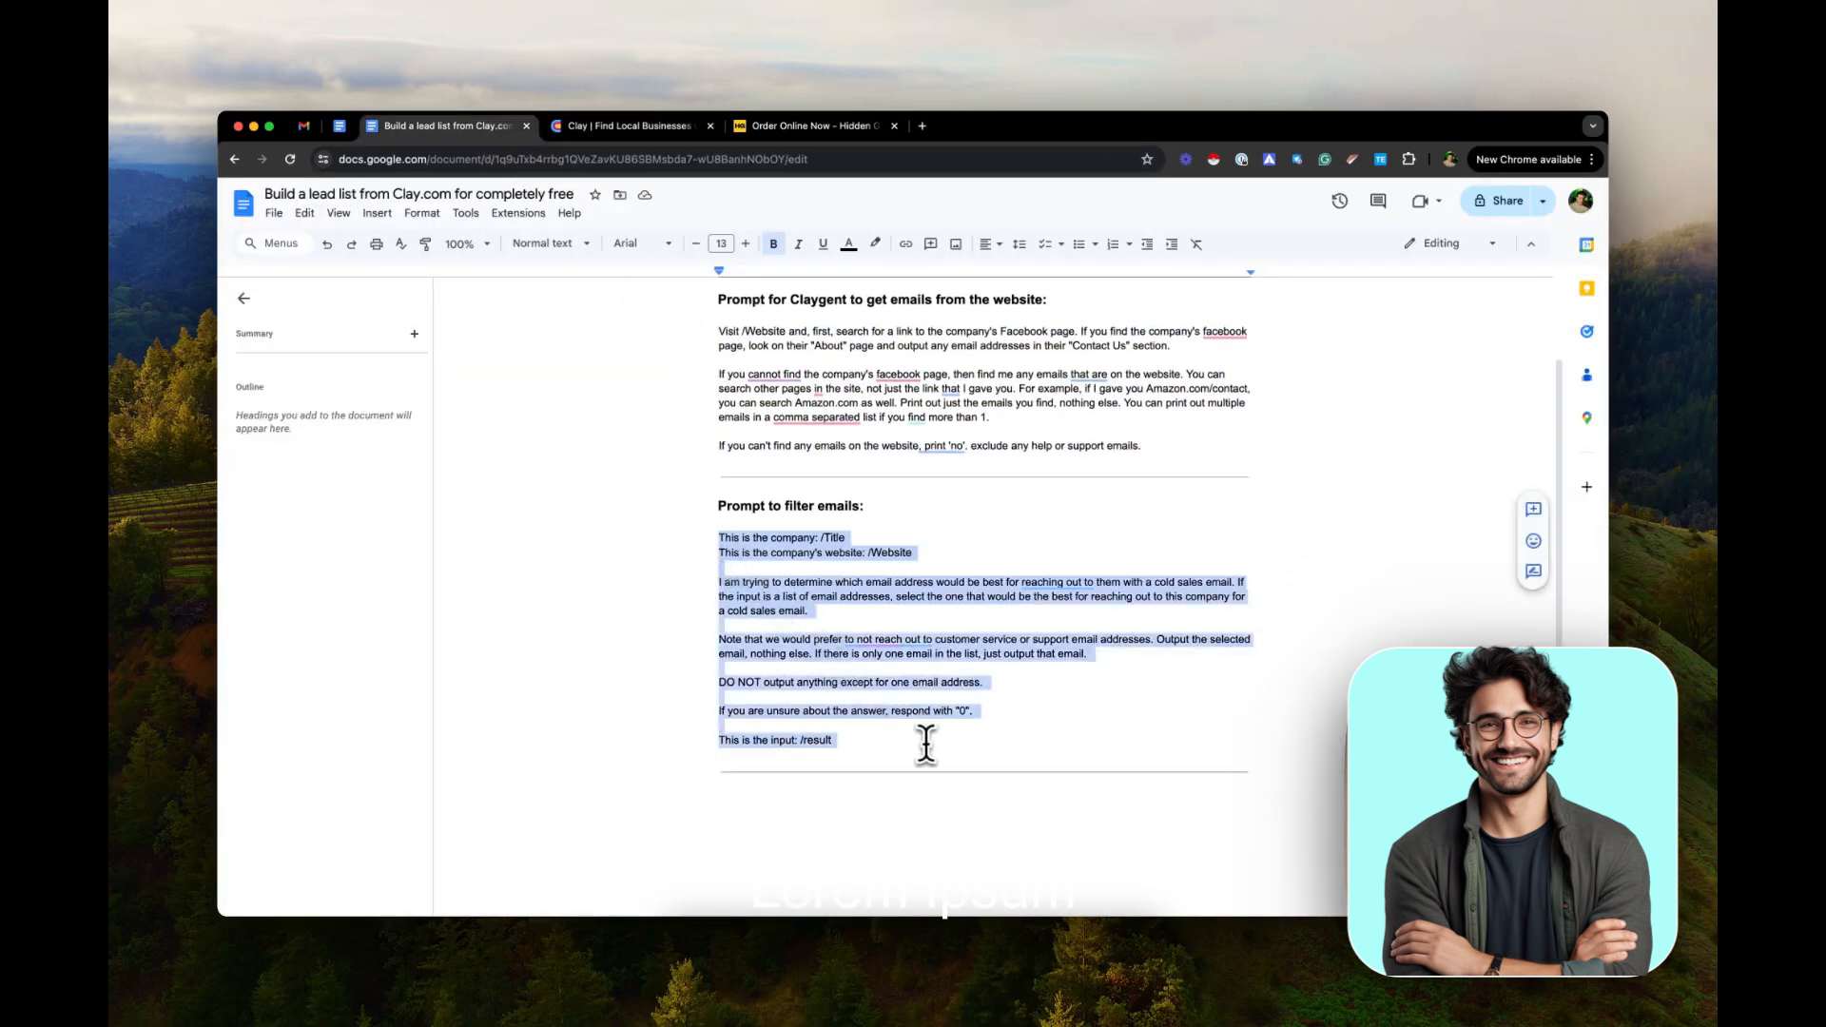
click(647, 127)
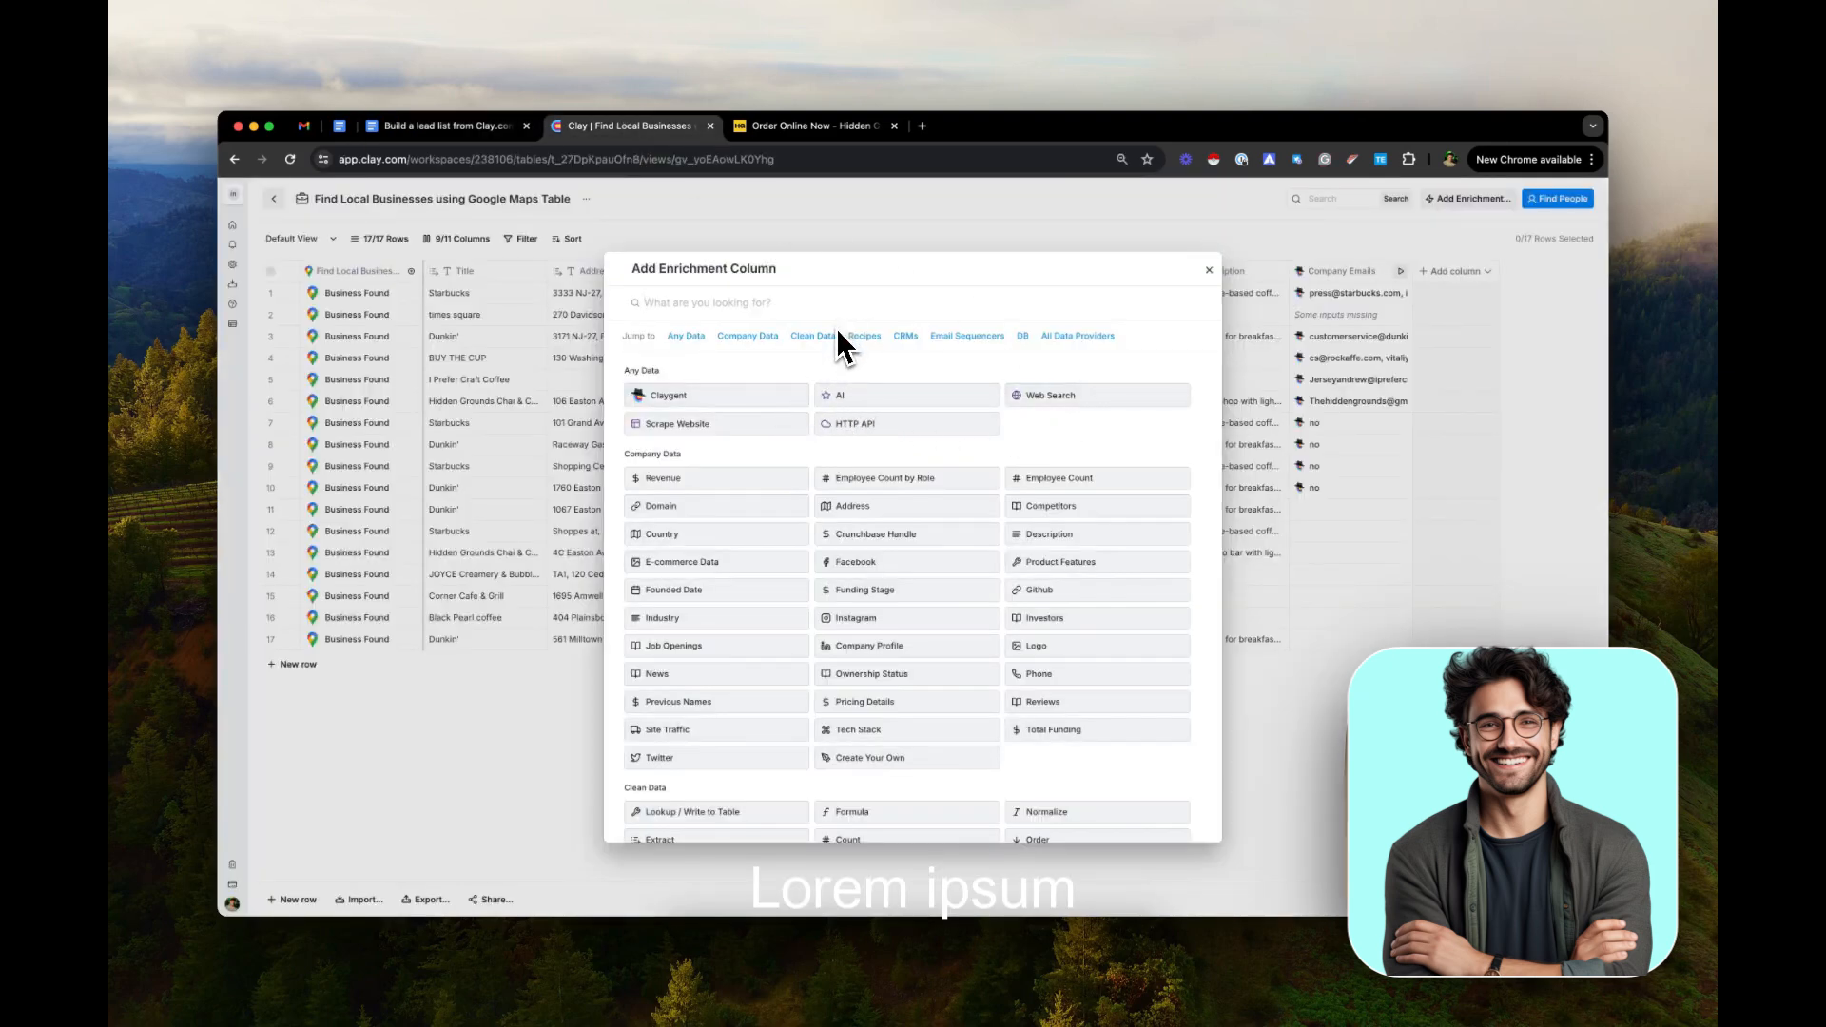
Search the enrichments for AI, choose ChatGPT: Generate text, and paste the copied filter prompt as its task
text(AI)
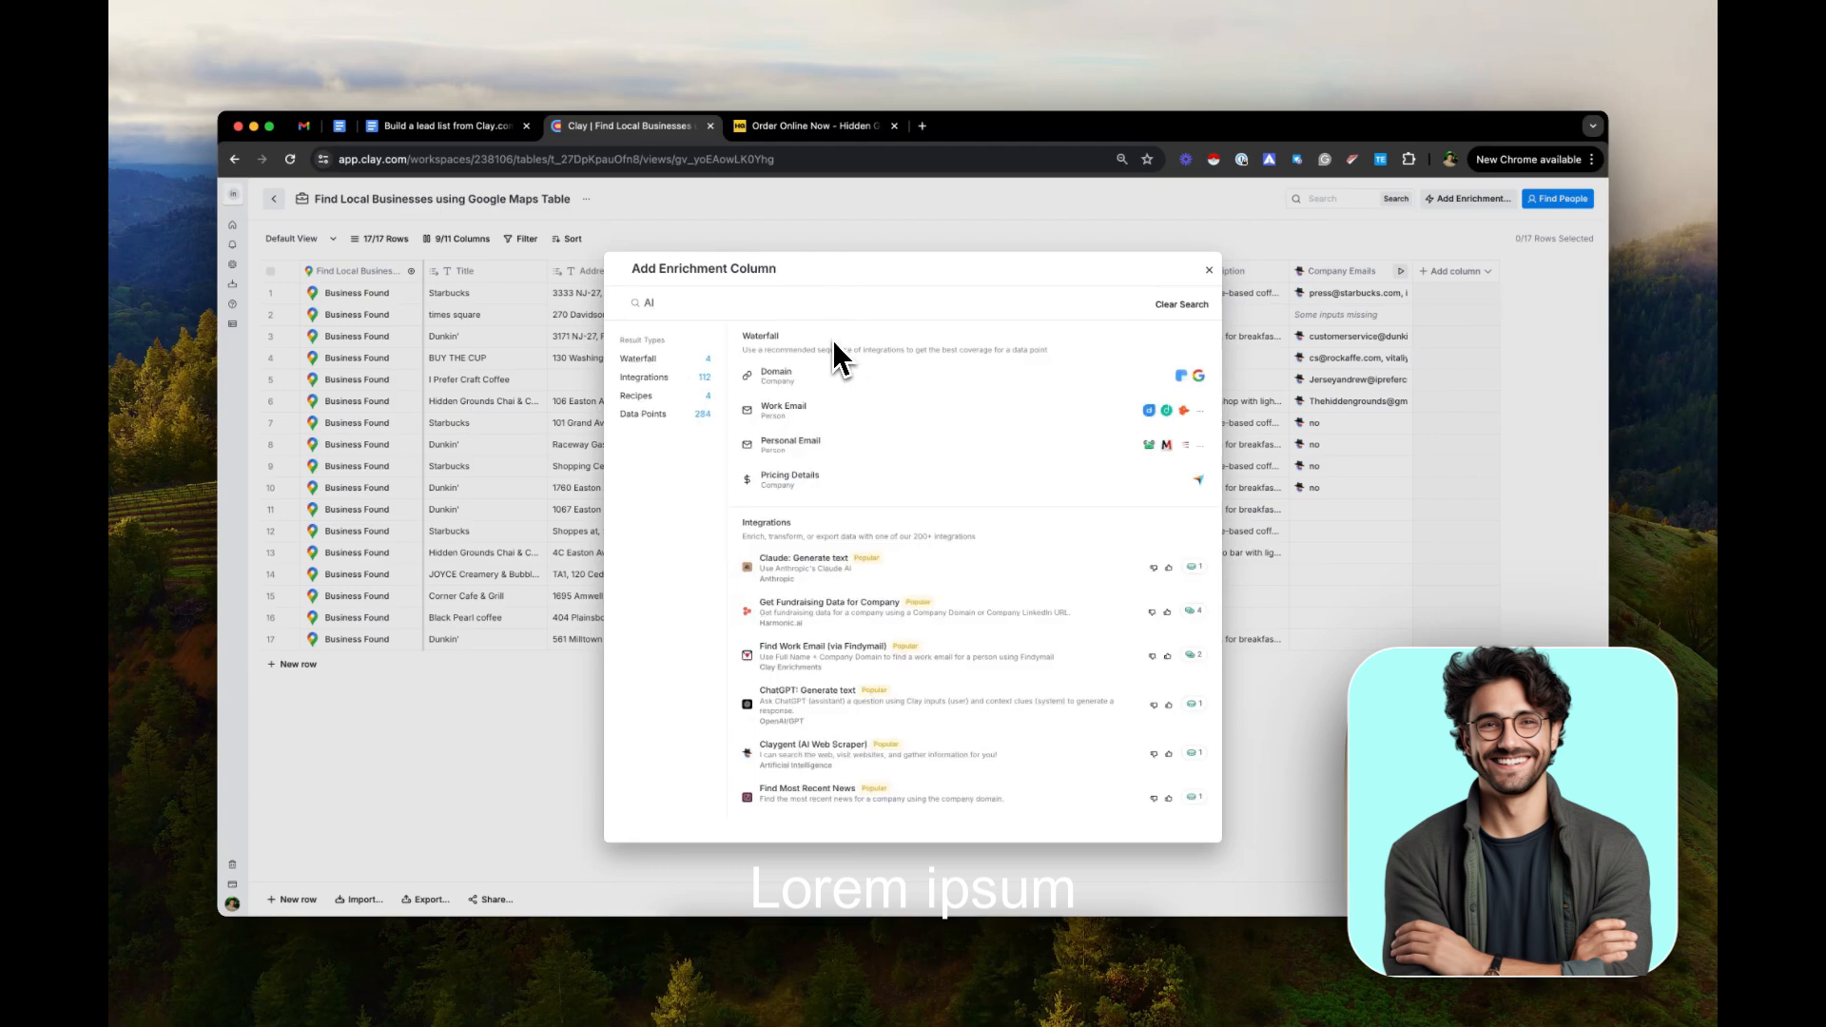
scroll(824, 609, down, 2)
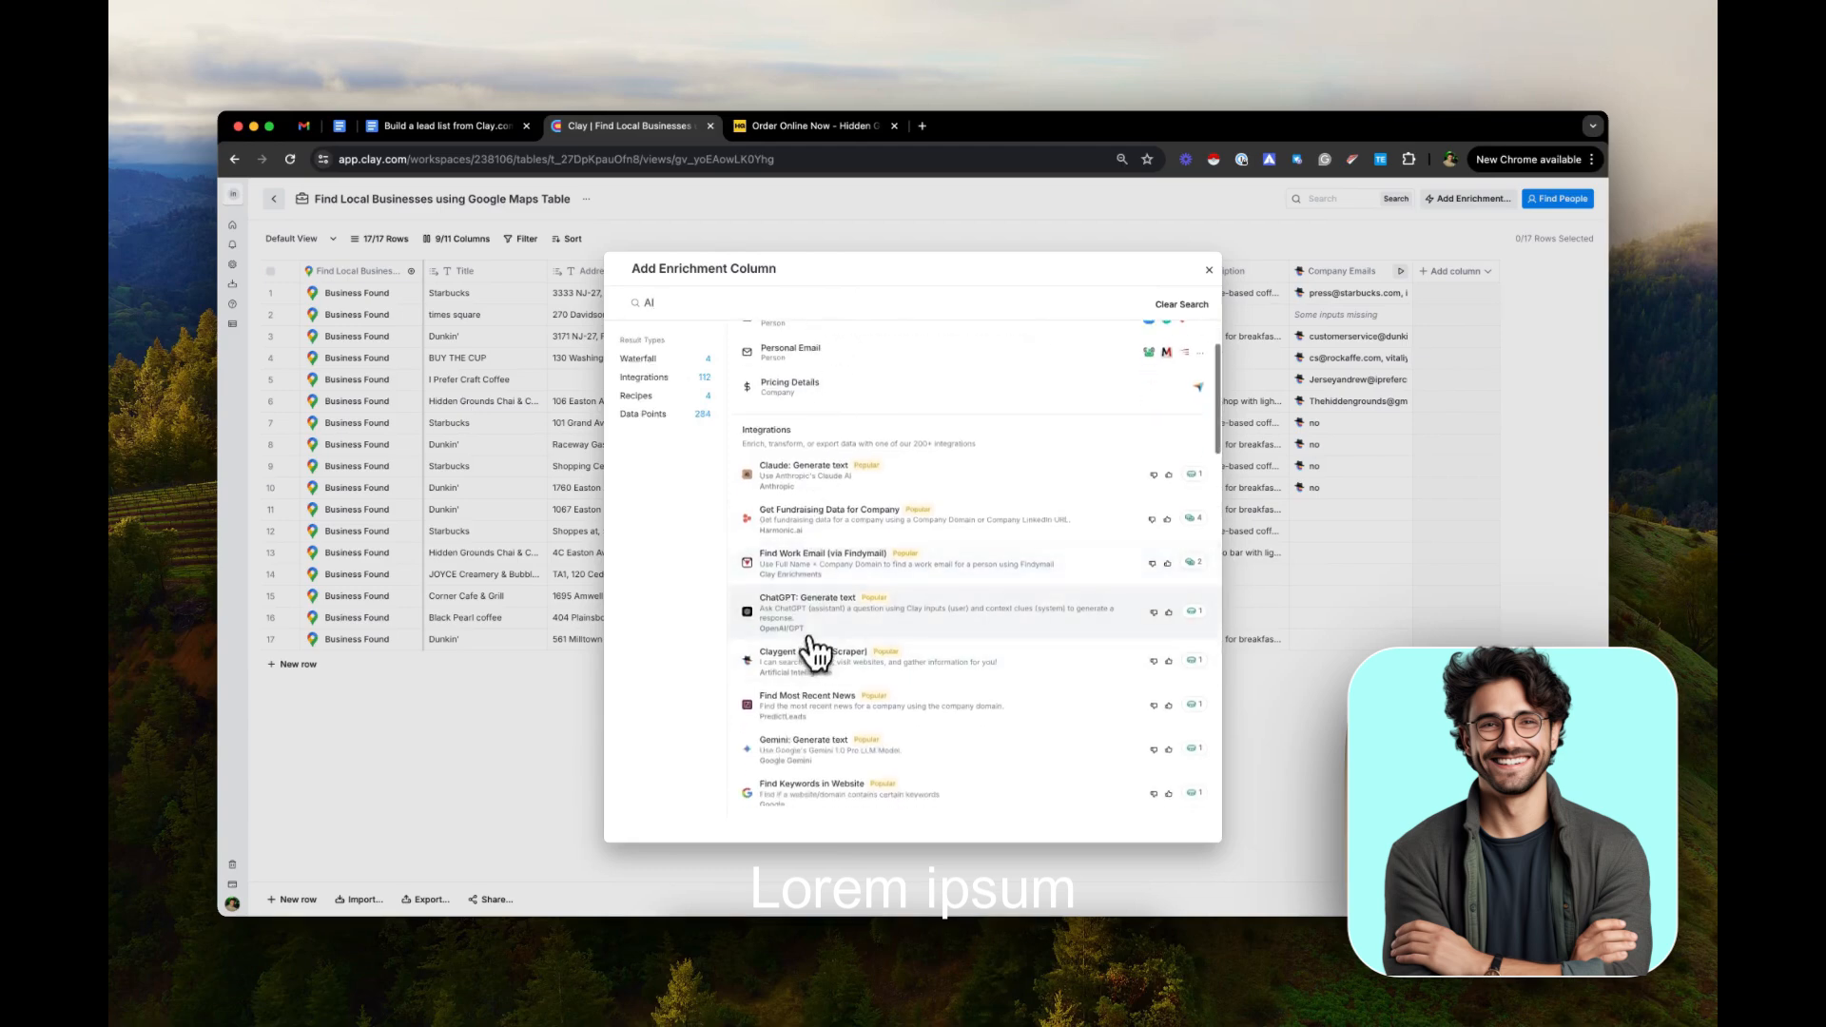
click(824, 623)
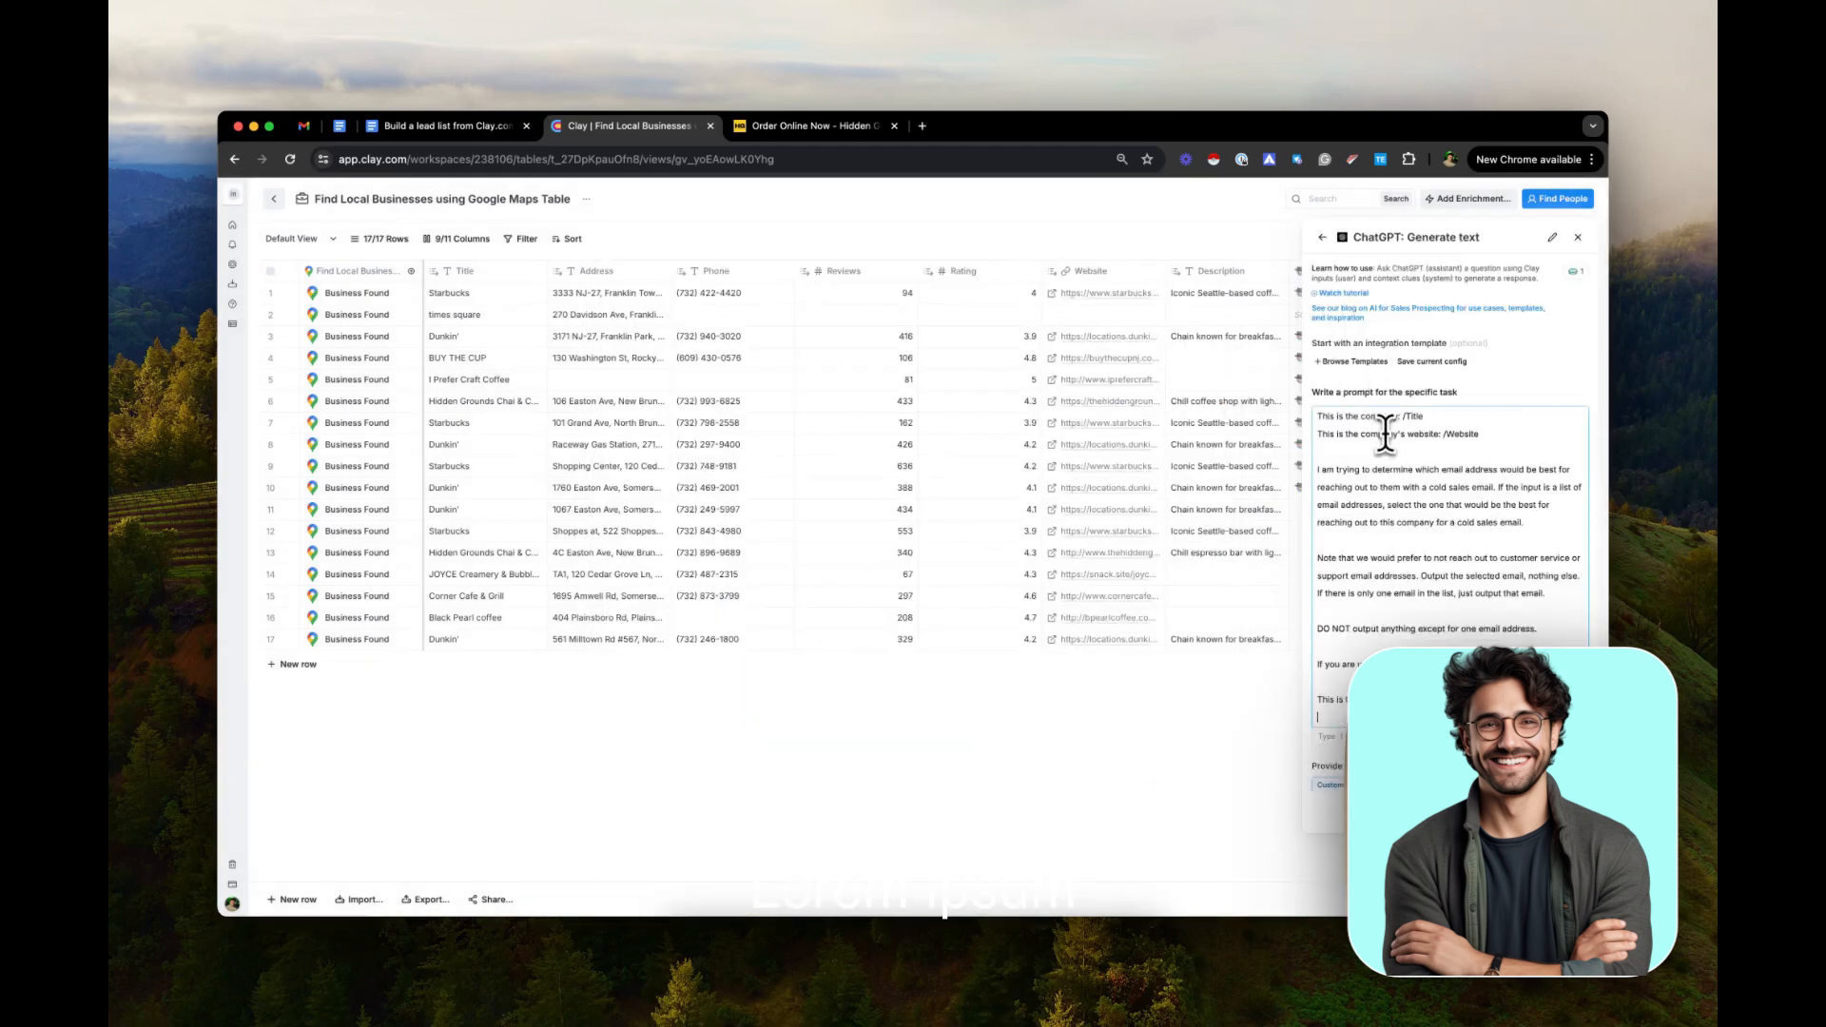
Replace the plain /Title placeholder in the company line of the prompt with a reference to the Title column
click(1427, 415)
key(BackSpace)
key(BackSpace)
key(BackSpace)
key(BackSpace)
key(BackSpace)
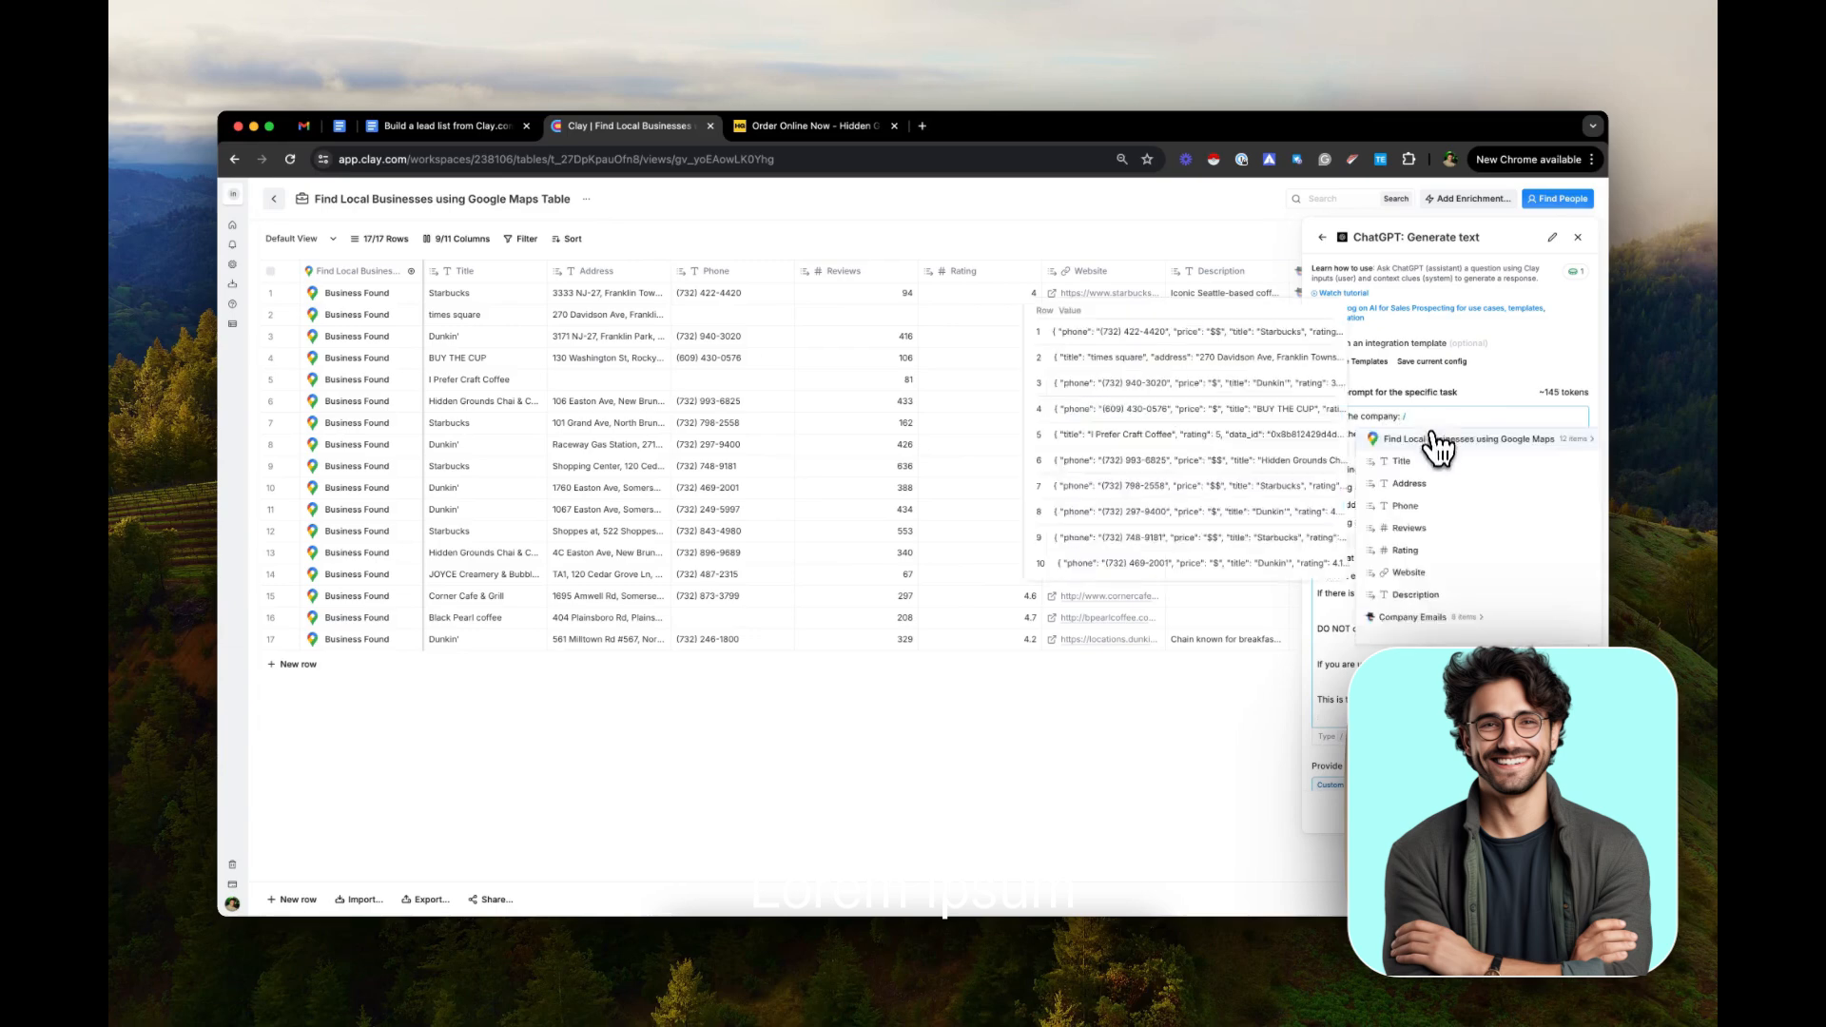
click(1438, 439)
Replace the plain /Website placeholder in the prompt's website line with a reference to the Website column
click(1504, 432)
key(BackSpace)
key(BackSpace)
key(BackSpace)
key(BackSpace)
key(BackSpace)
key(BackSpace)
key(BackSpace)
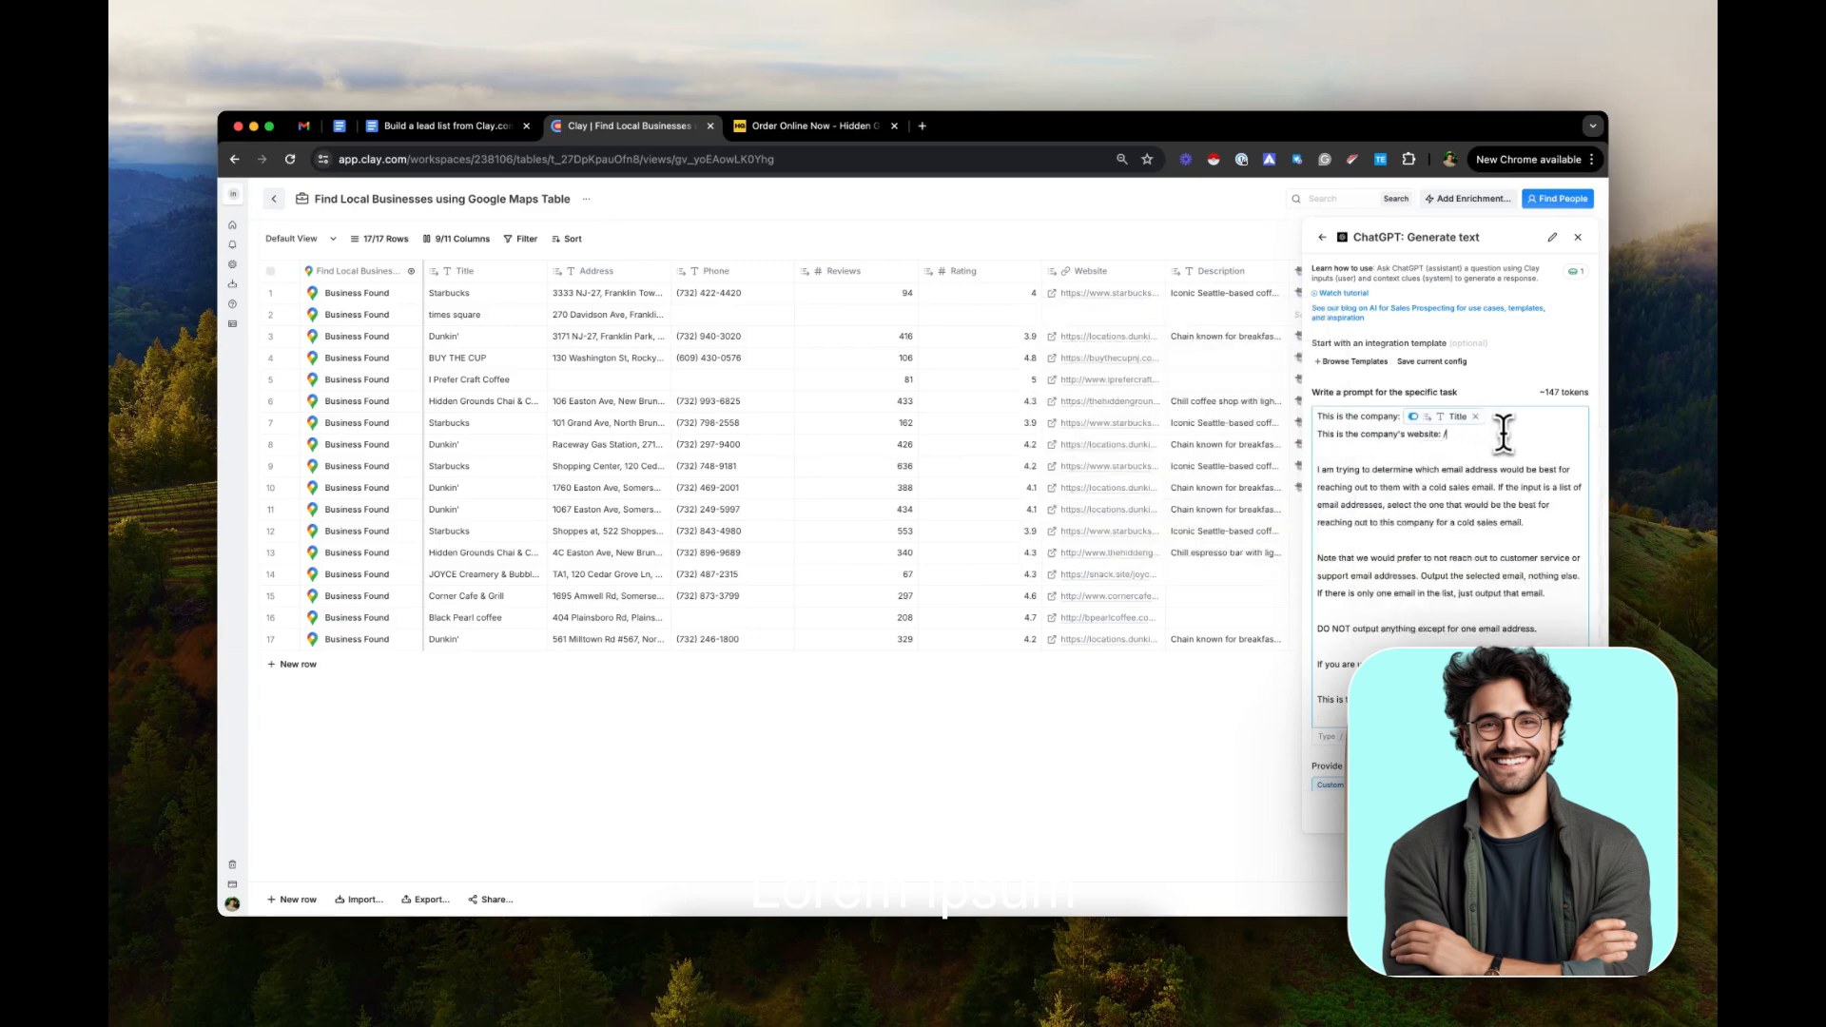
text(web)
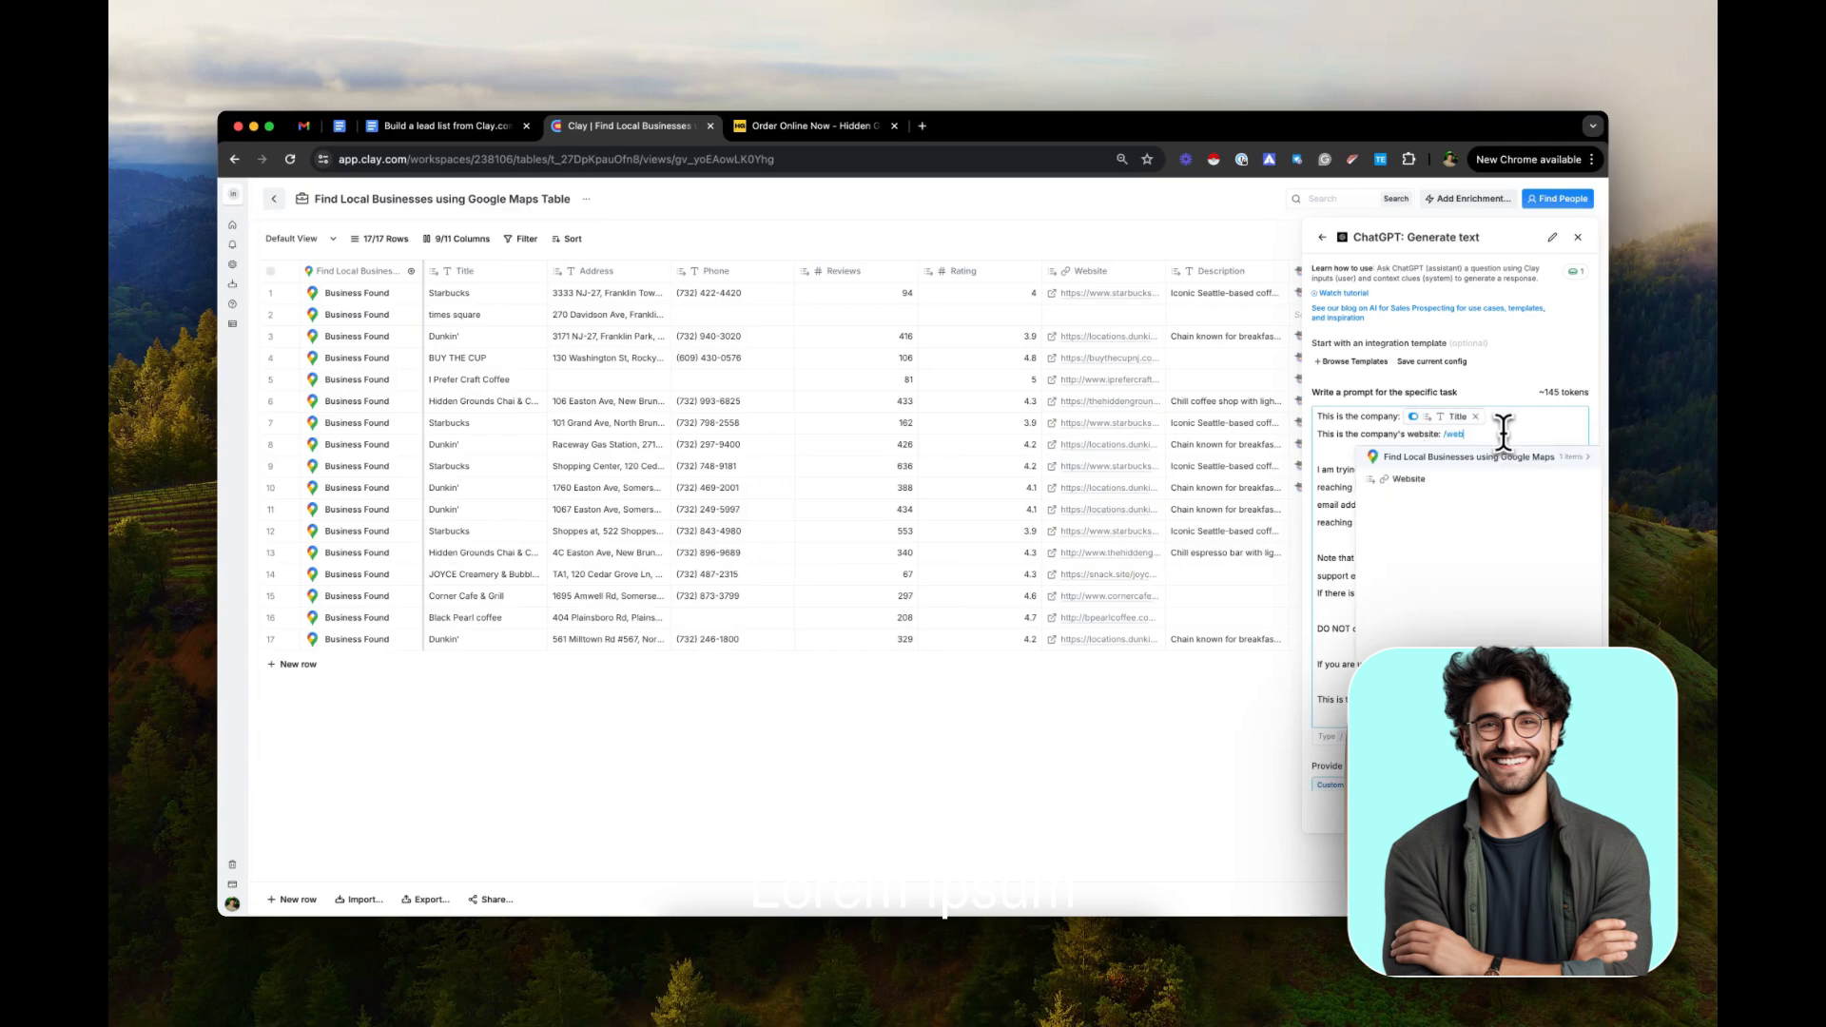
click(1481, 482)
Replace the /result placeholder in the prompt's input line with a reference to the result field of Company Emails
scroll(1472, 476, down, 3)
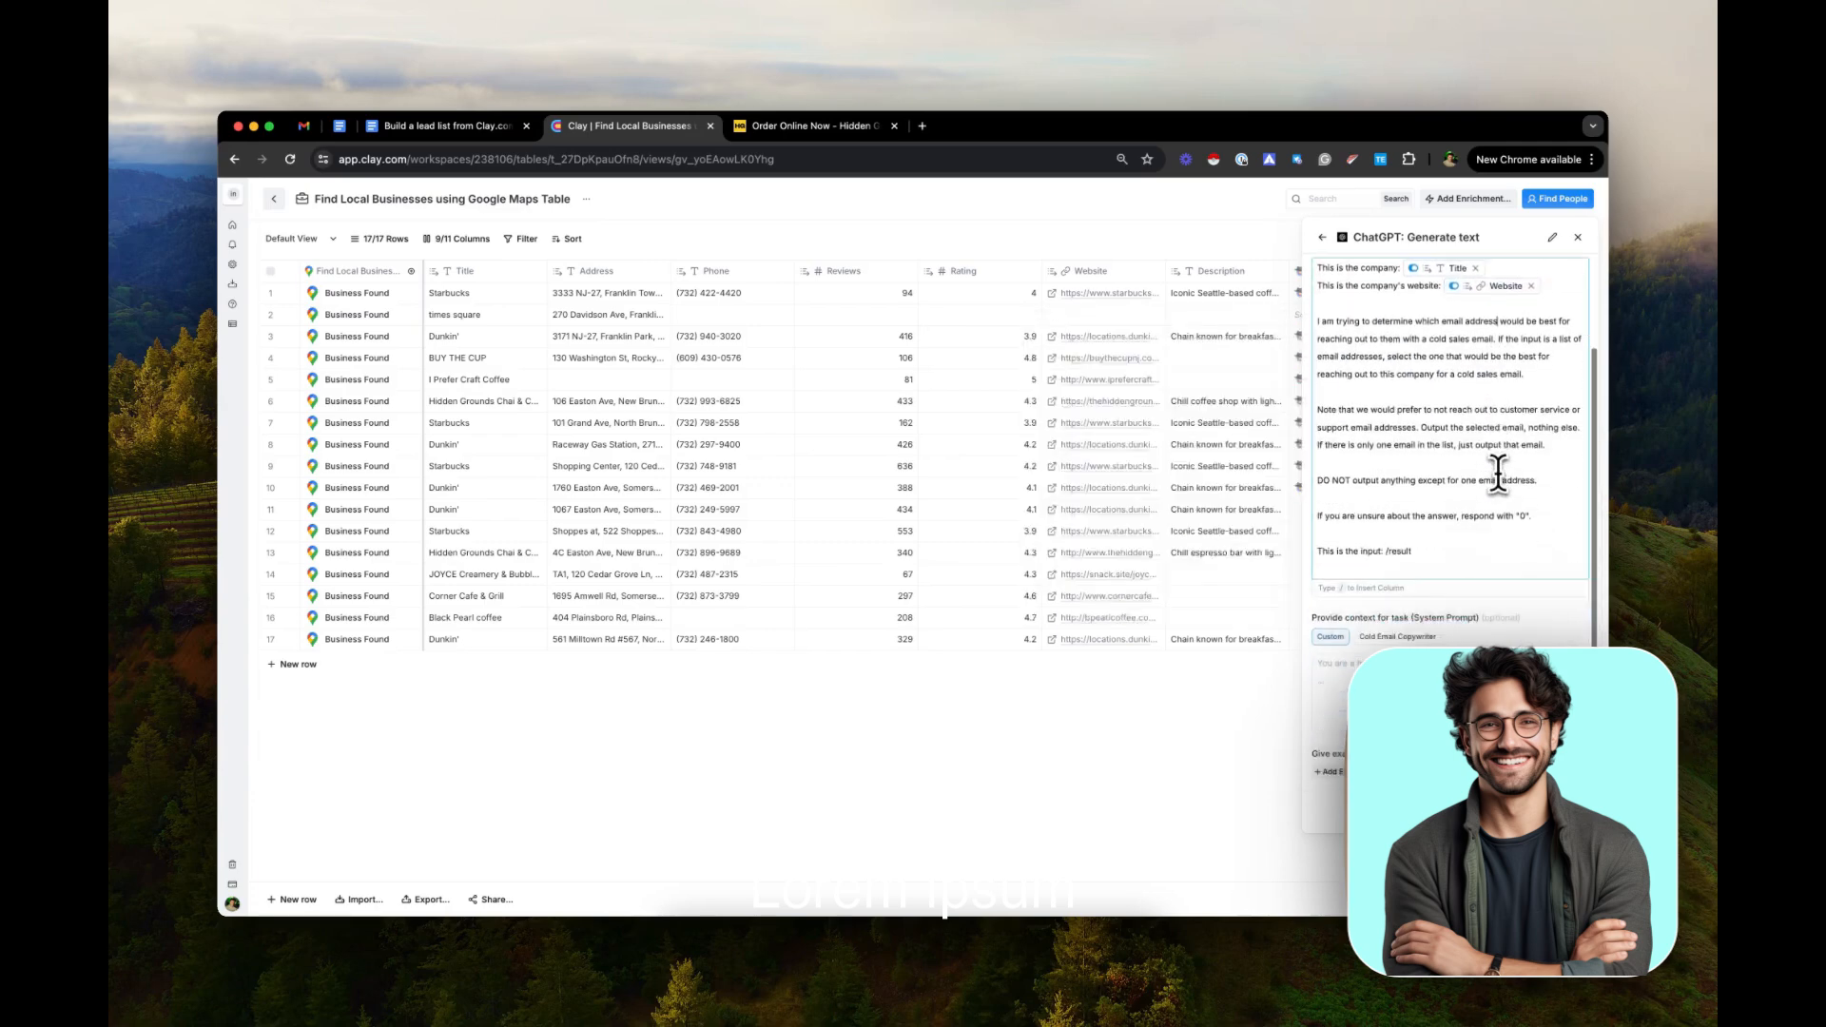
click(1443, 489)
key(BackSpace)
key(BackSpace)
key(BackSpace)
key(BackSpace)
key(BackSpace)
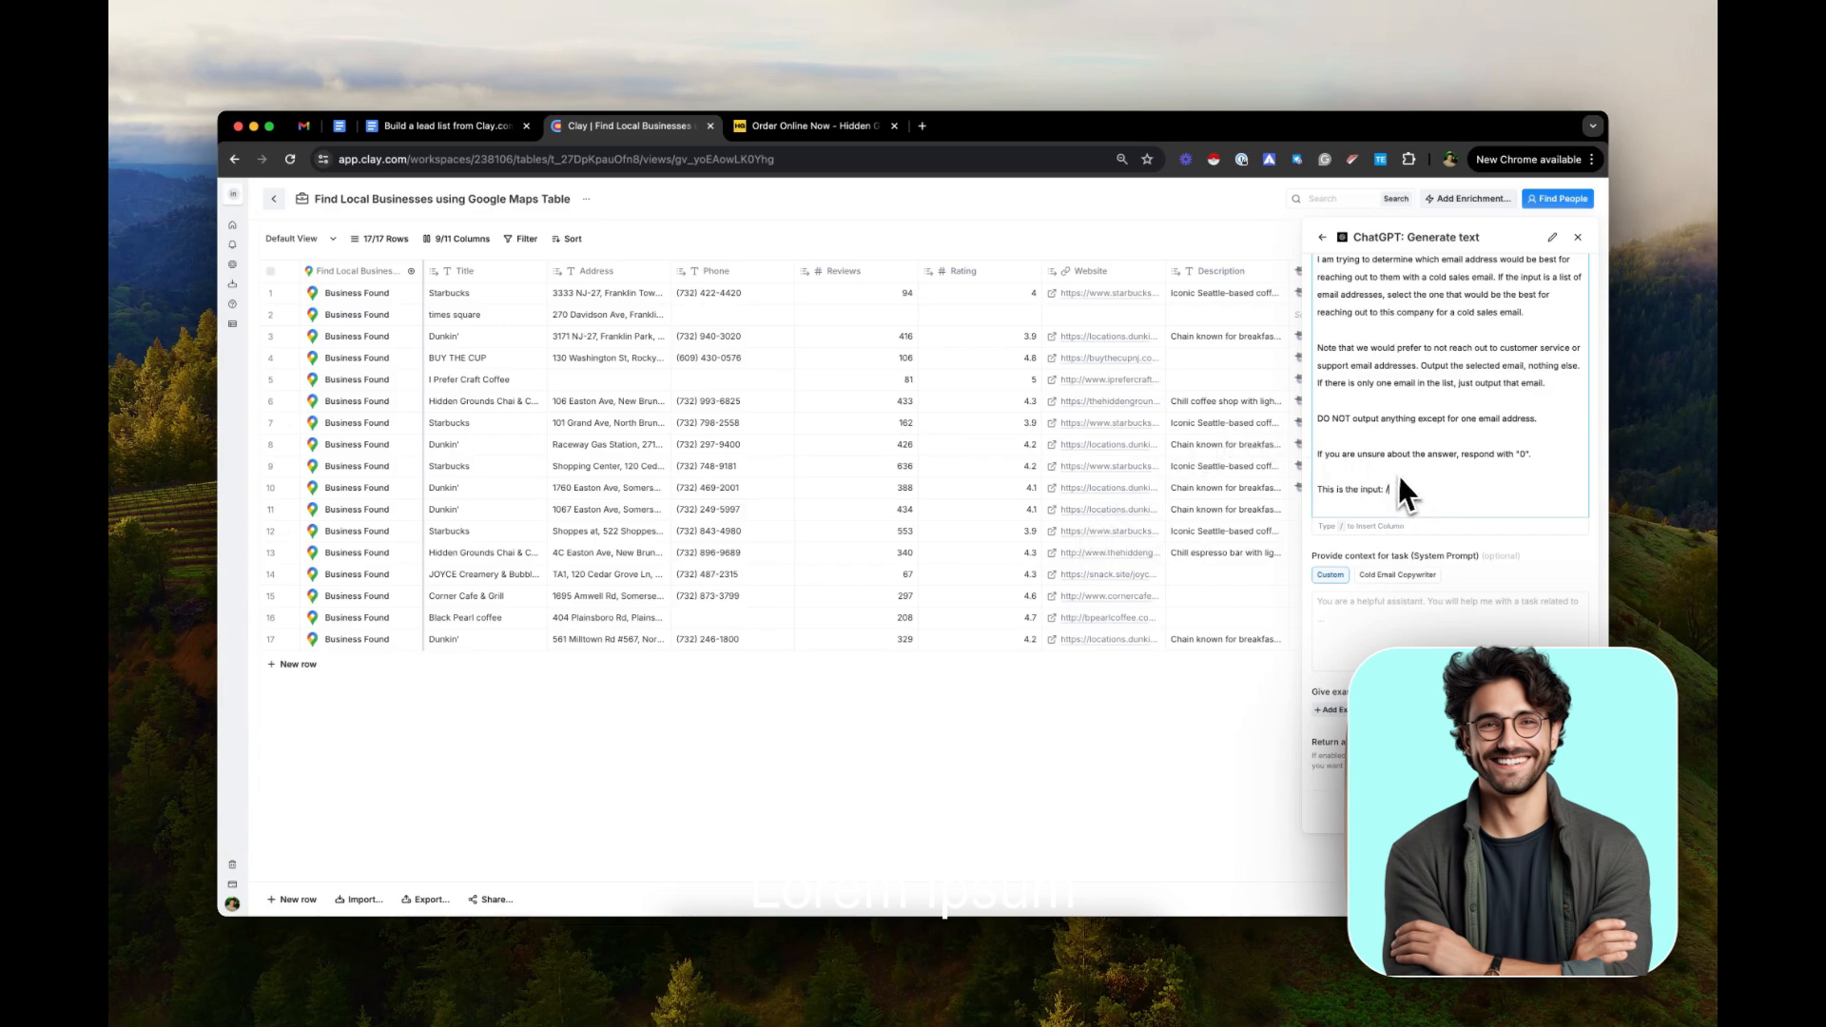
key(BackSpace)
text(/)
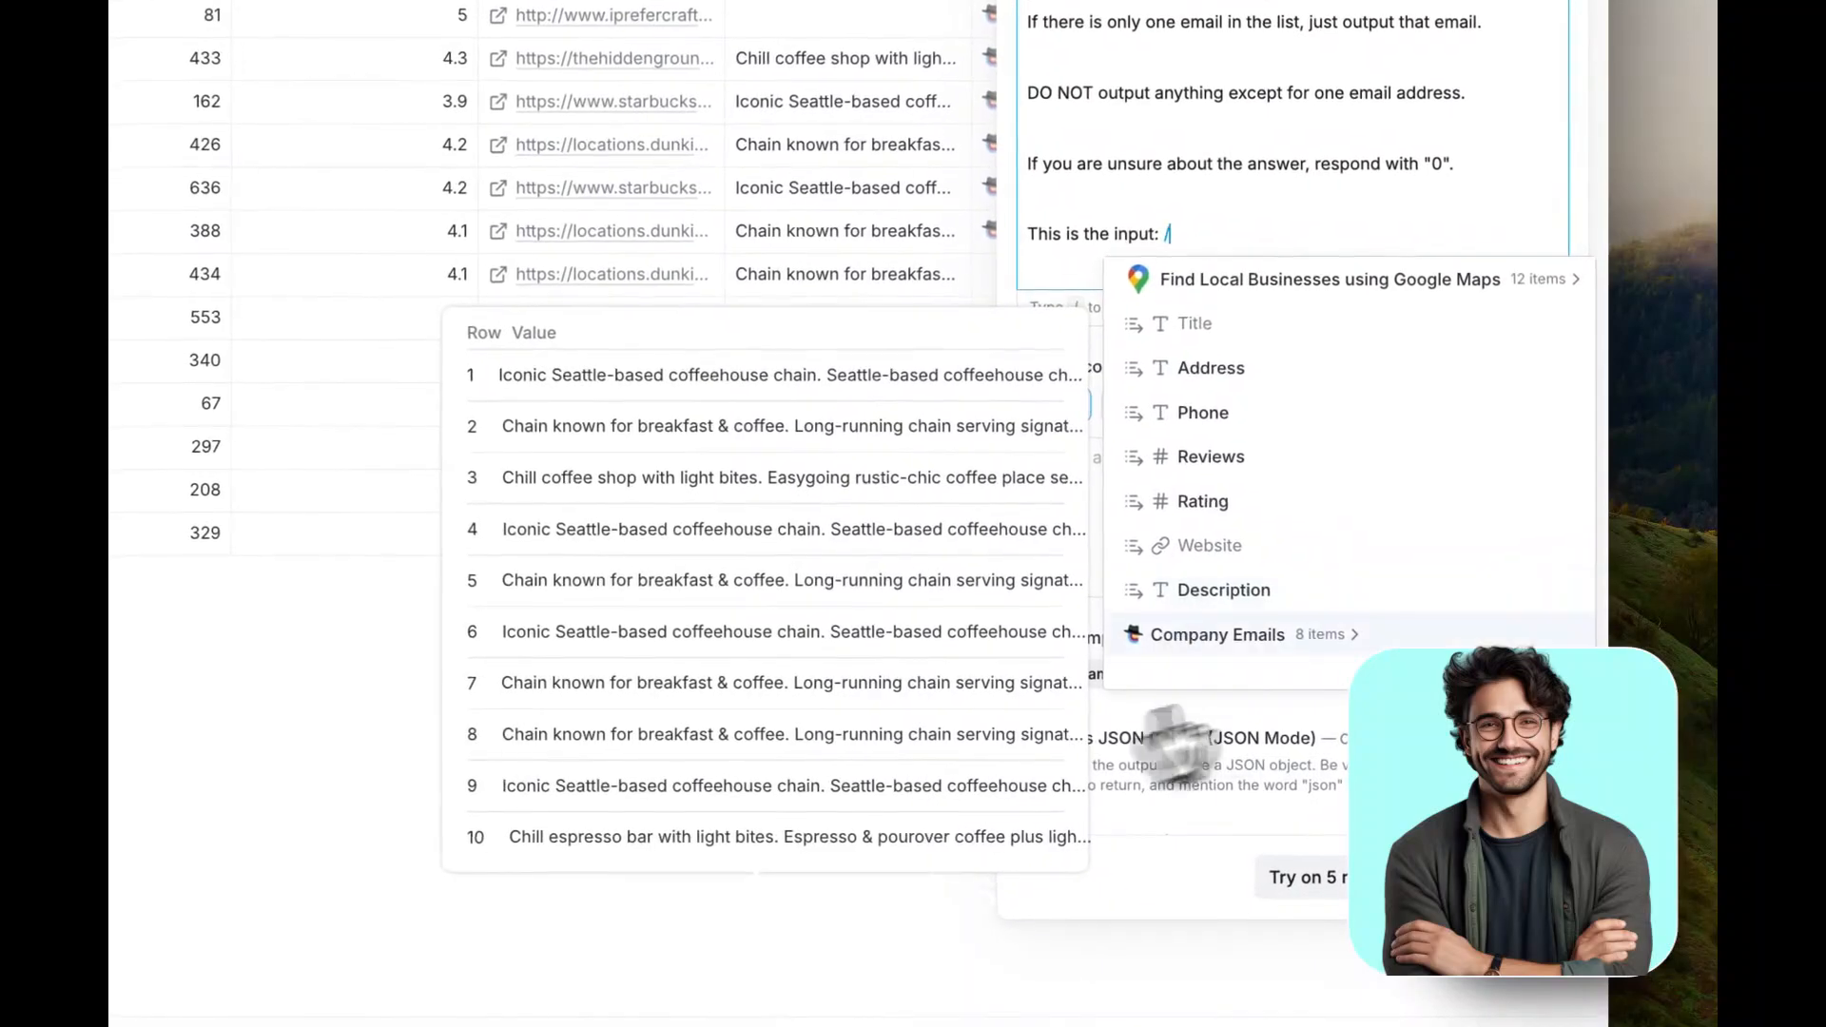
click(1296, 639)
click(1280, 371)
Save the ChatGPT enrichment as a Best Contact Email column and run it on the first ten rows
scroll(1294, 419, up, 5)
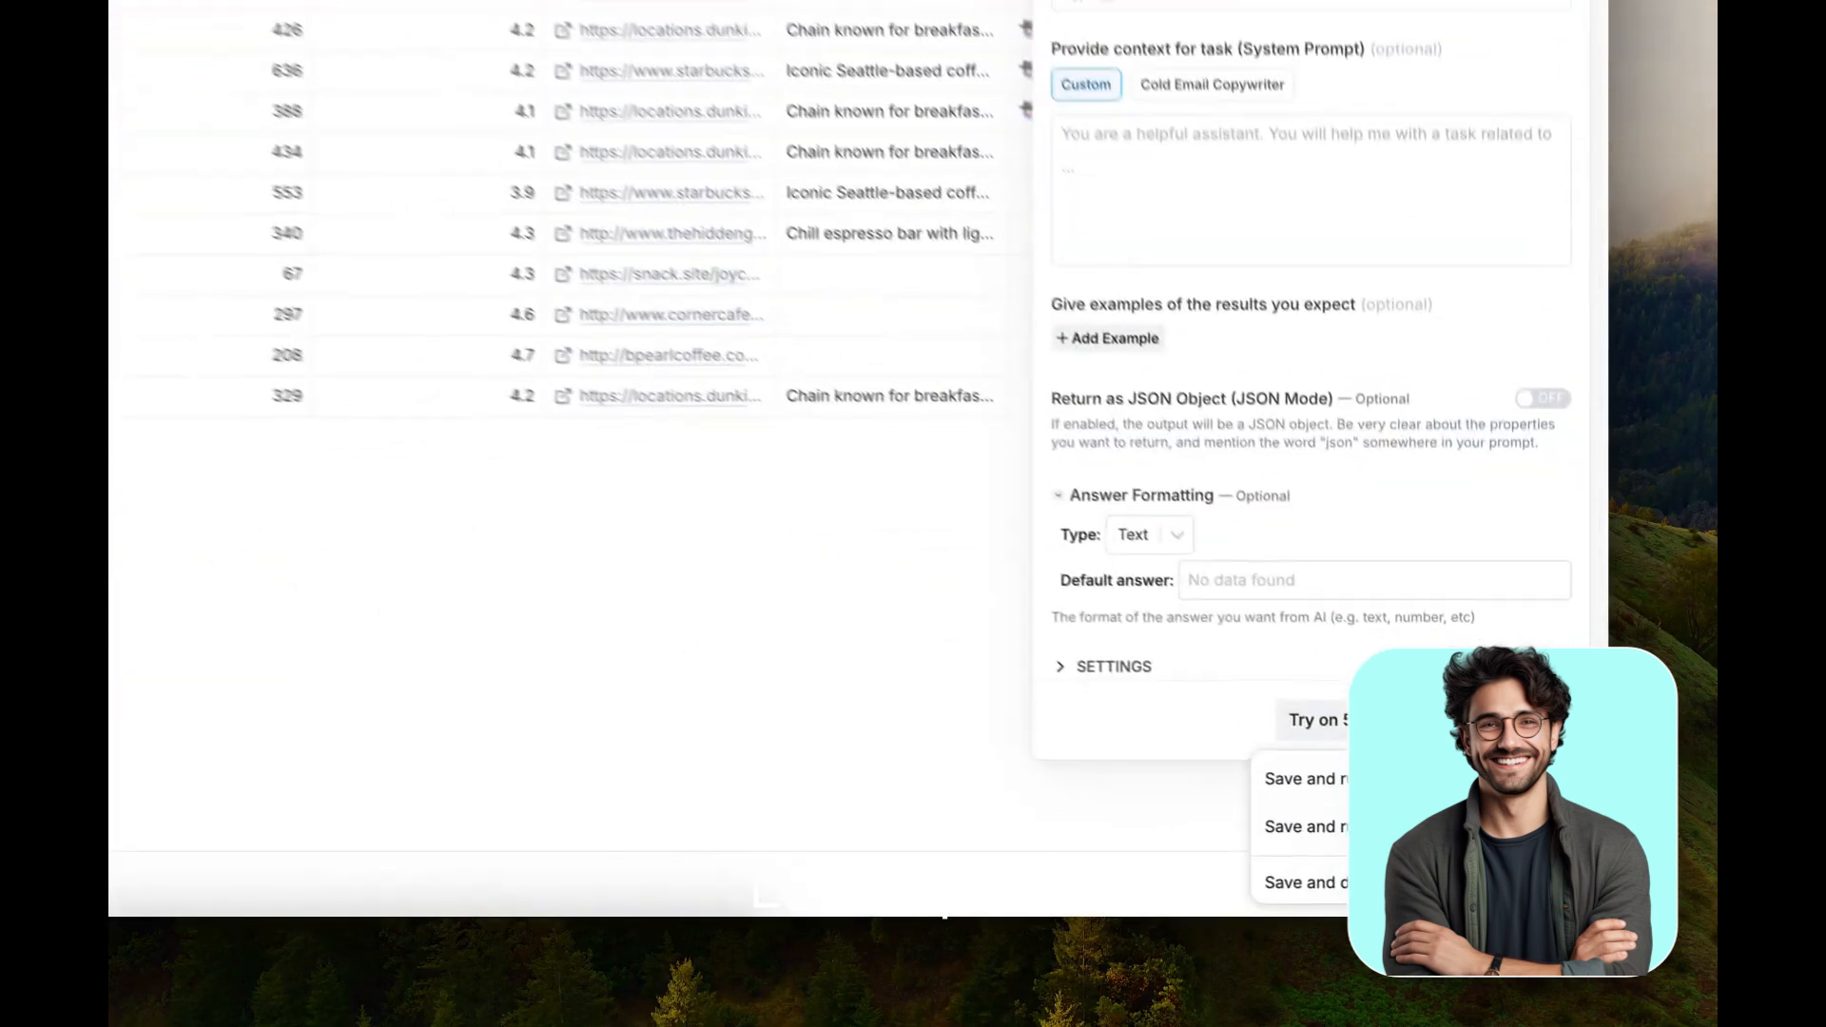
click(1379, 779)
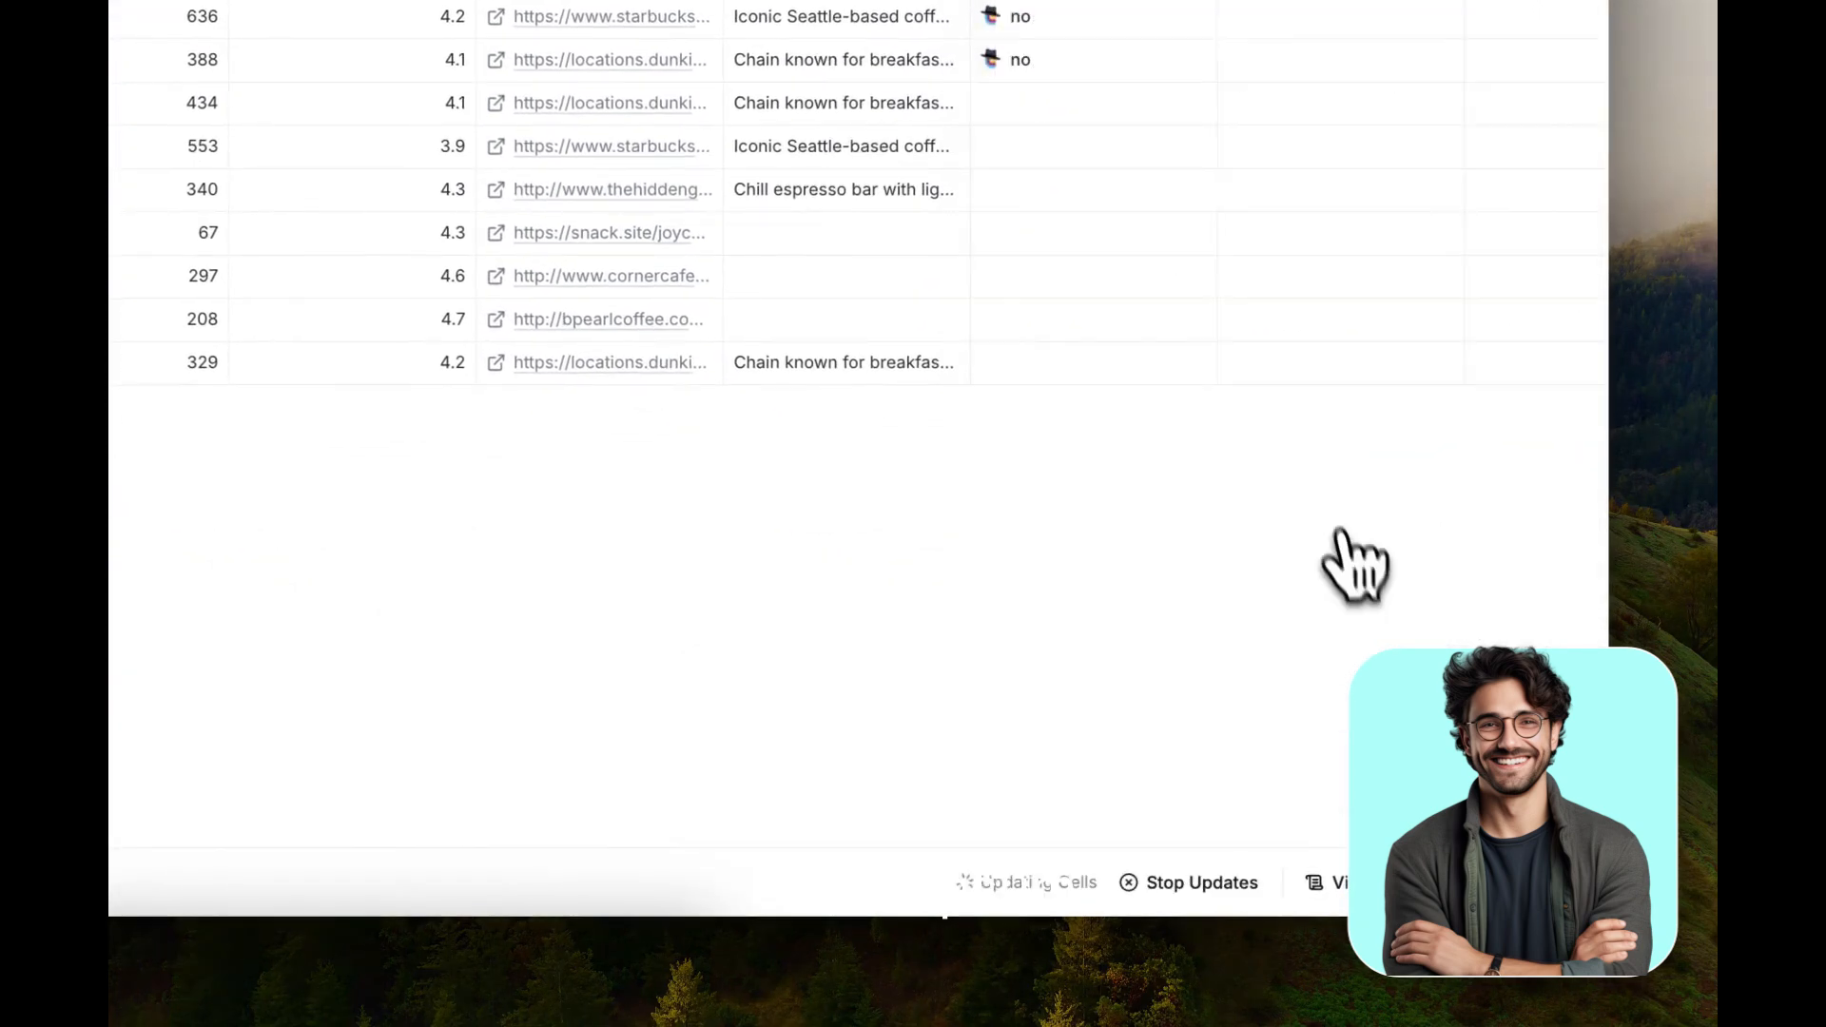
scroll(1329, 502, right, 1)
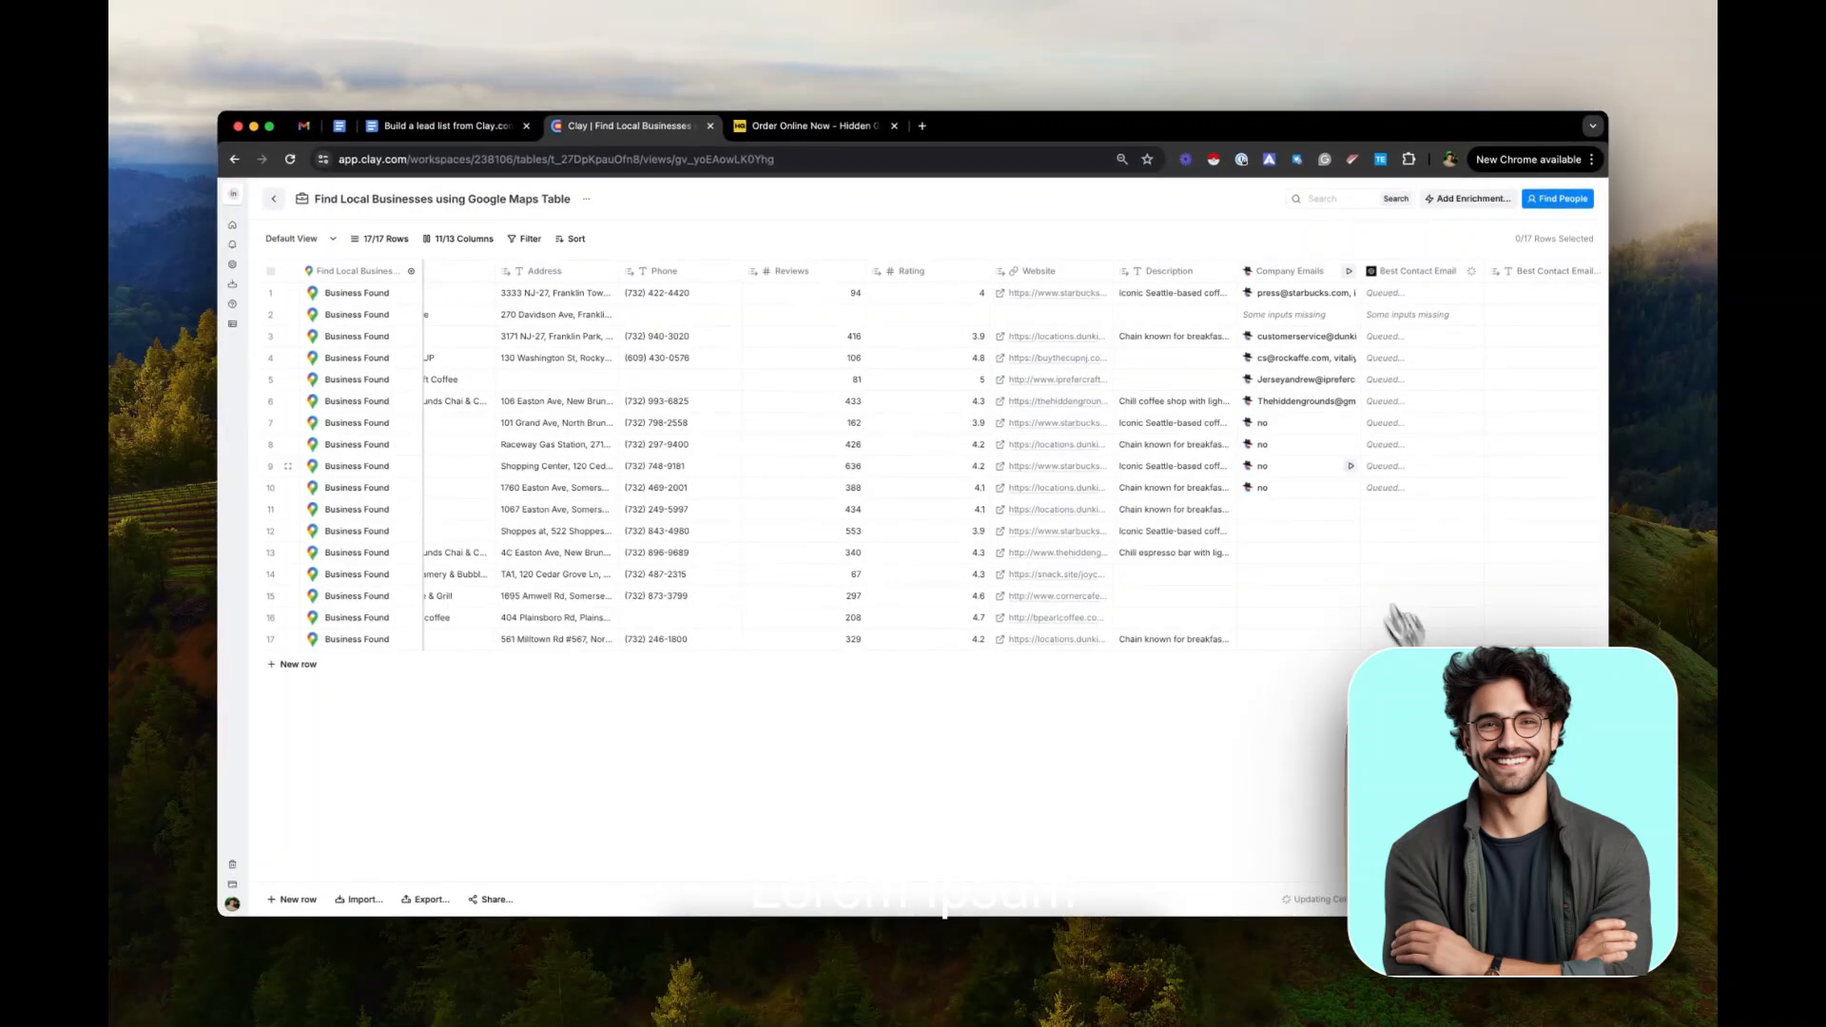
Inspect the Company Emails details for BUY THE CUP in row 4, and compare them with the Best Contact Email columns
click(1282, 386)
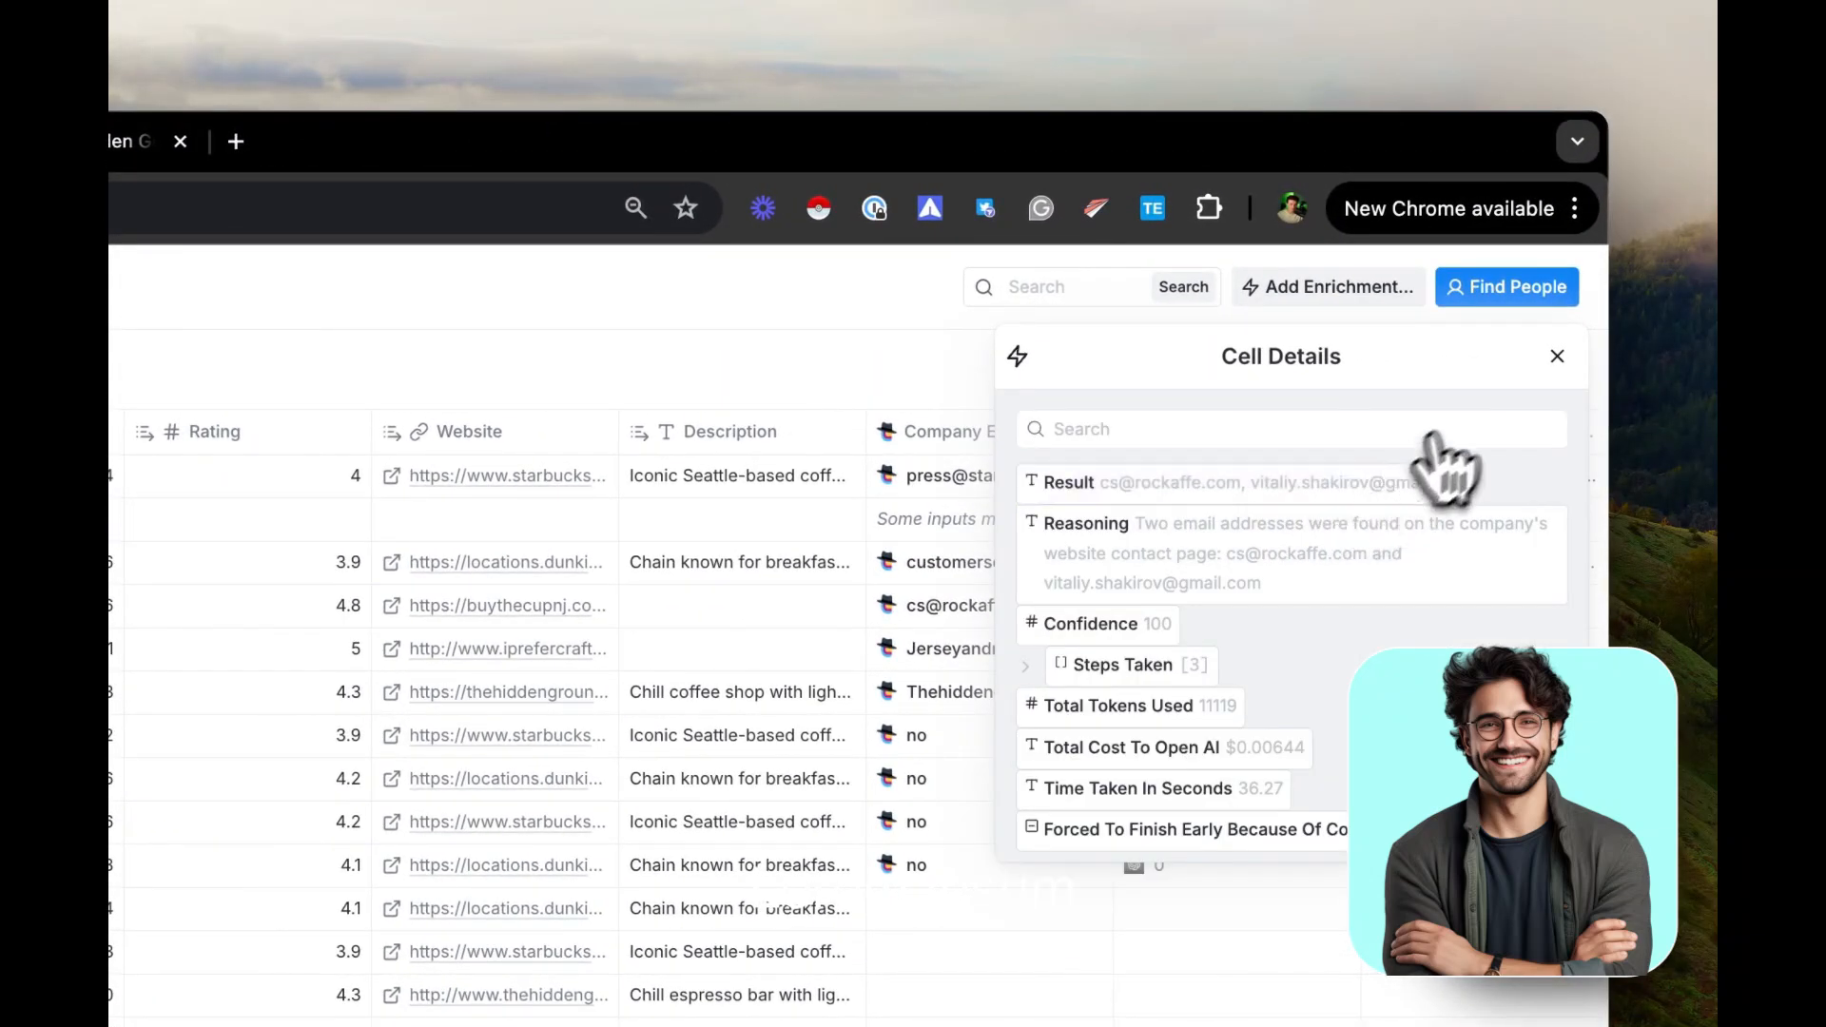
click(1560, 359)
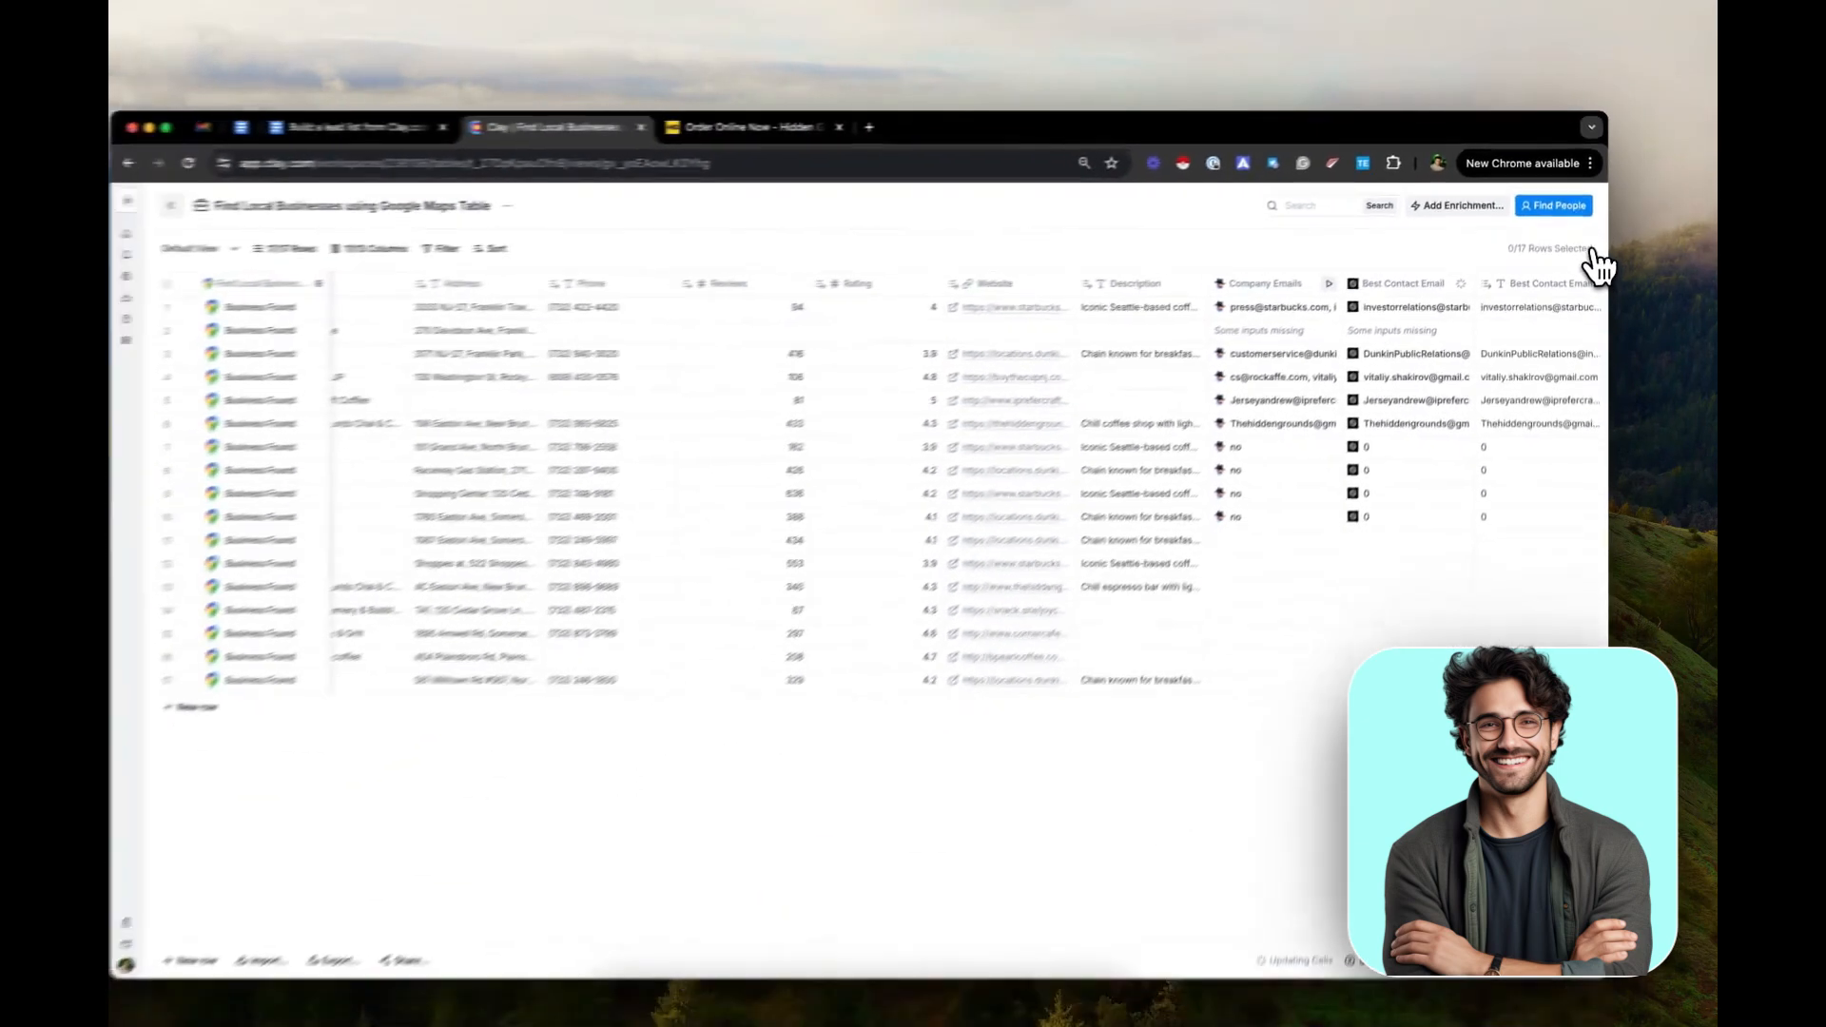
scroll(1522, 395, right, 3)
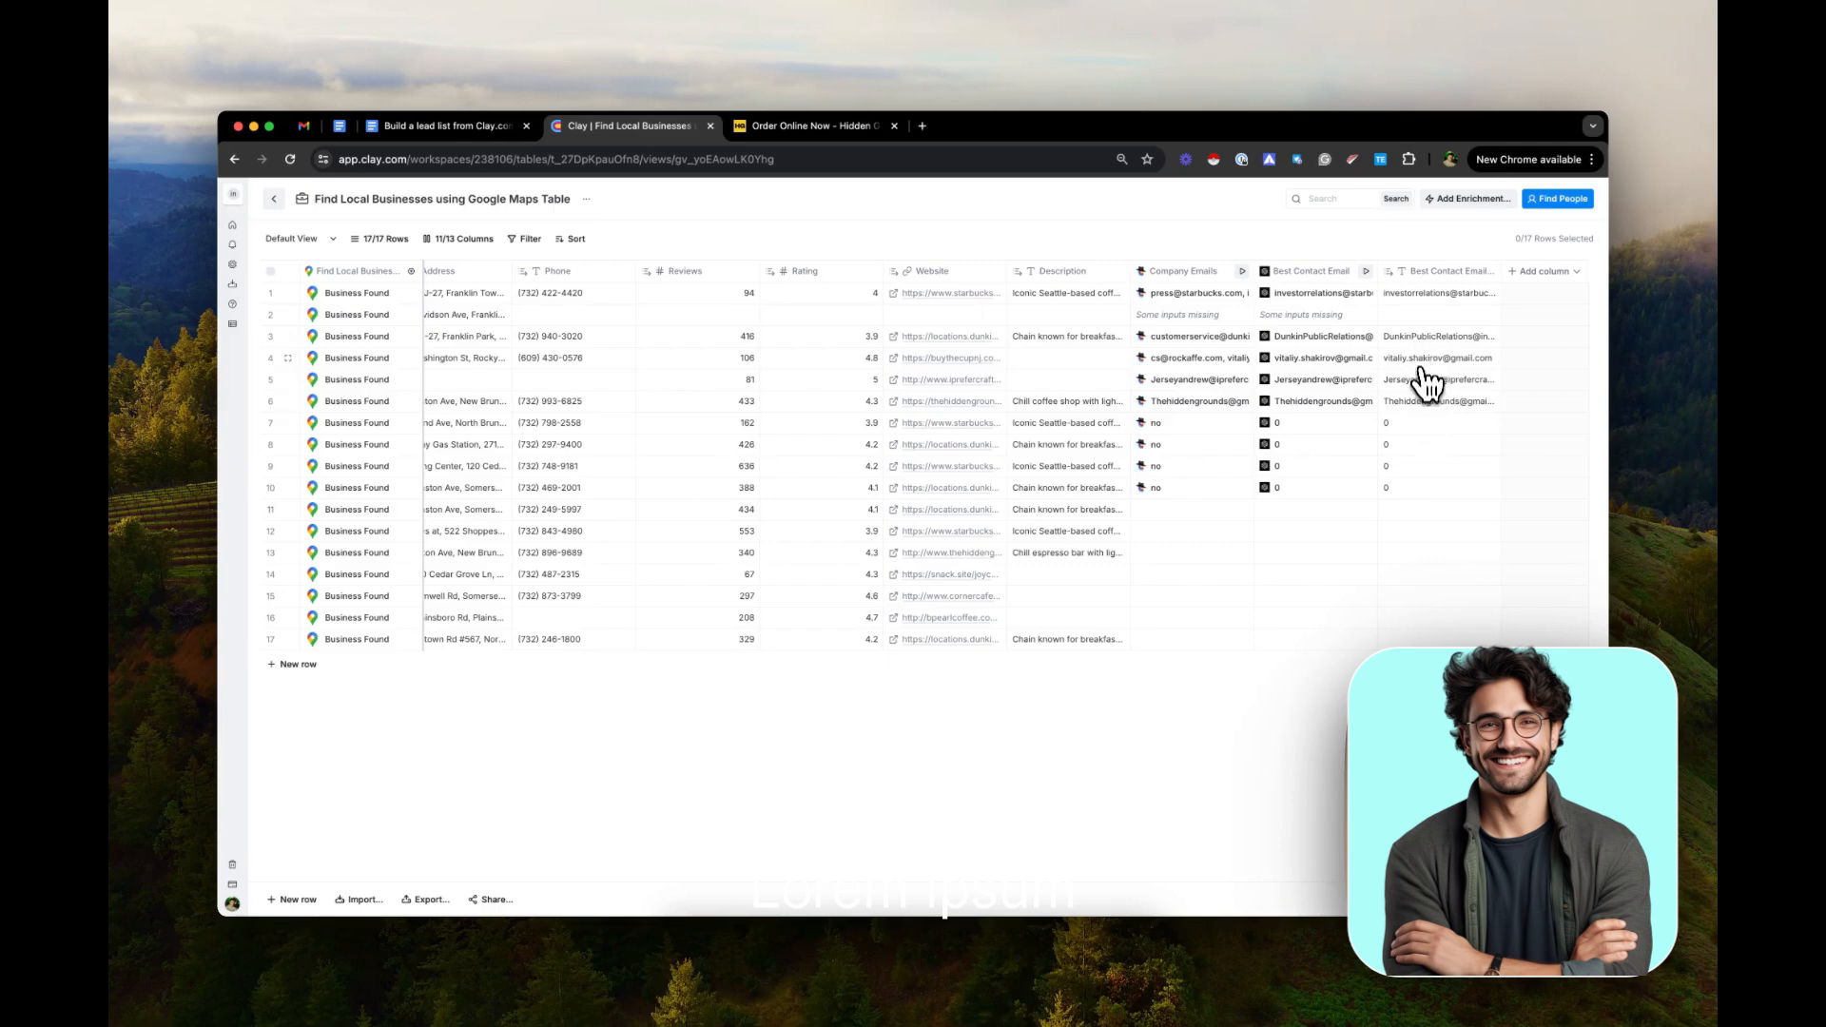
scroll(1398, 363, left, 2)
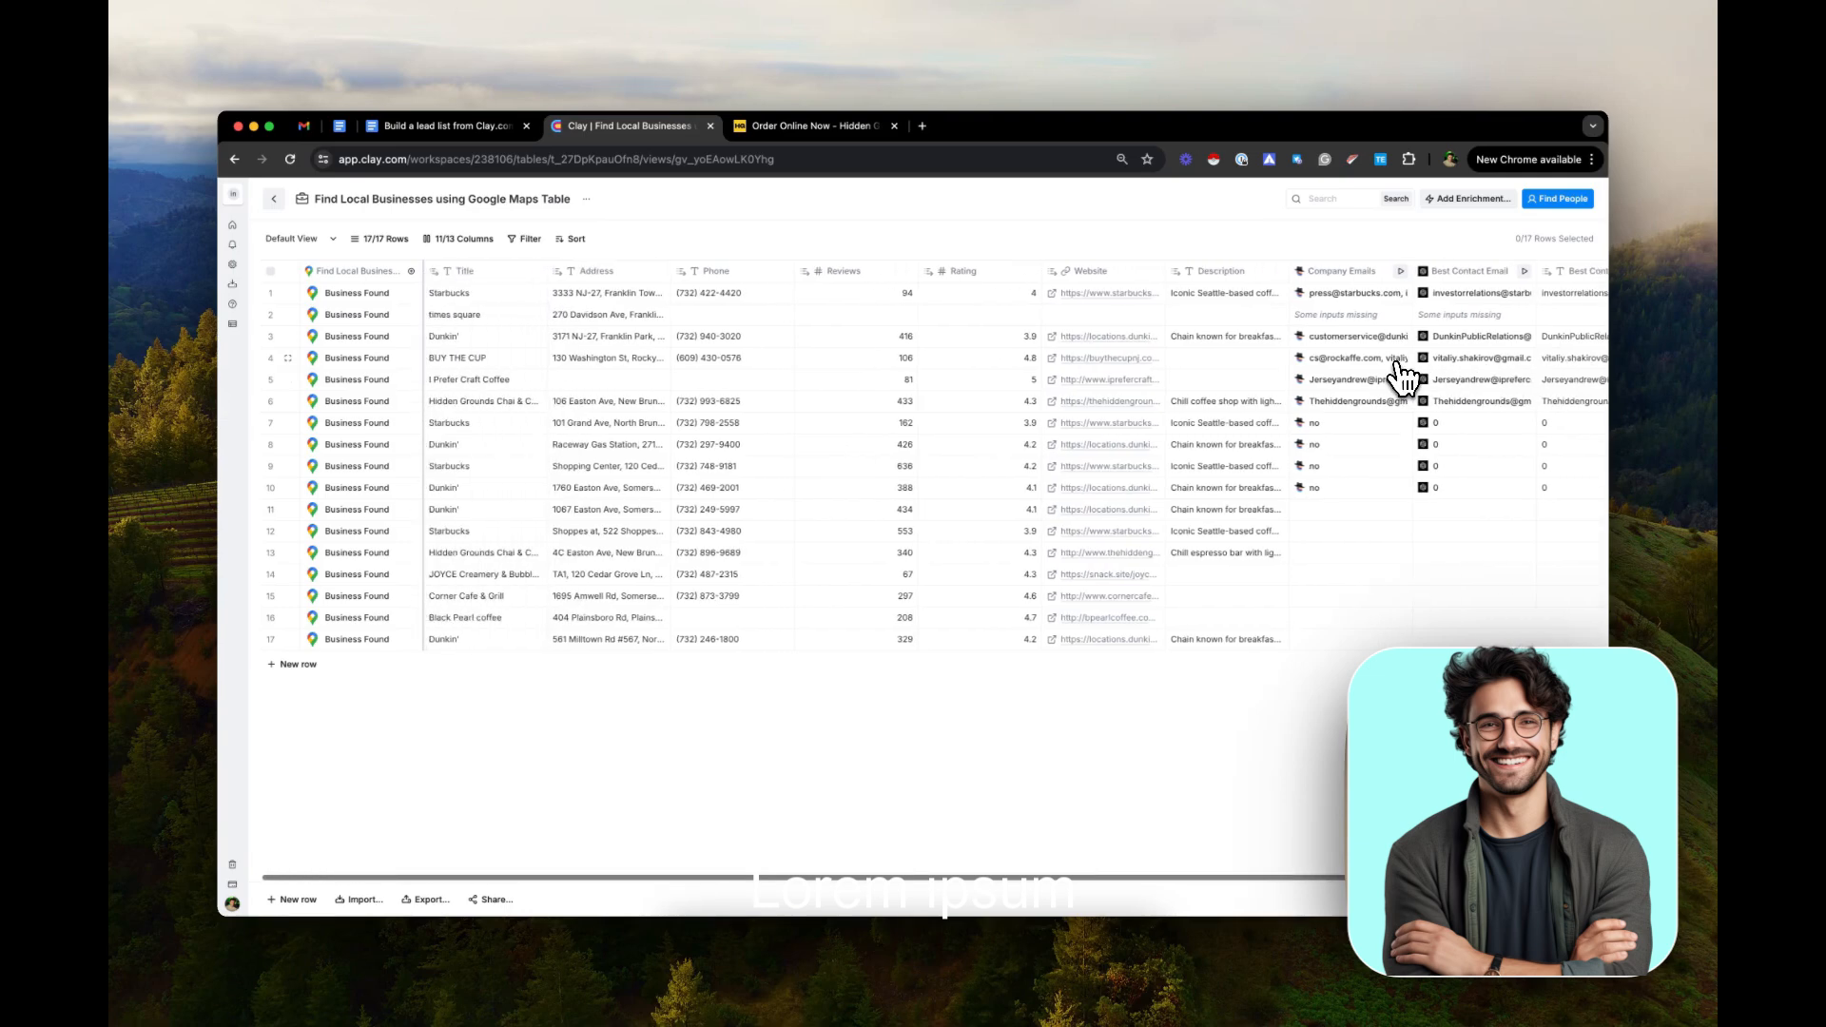
scroll(1397, 363, right, 2)
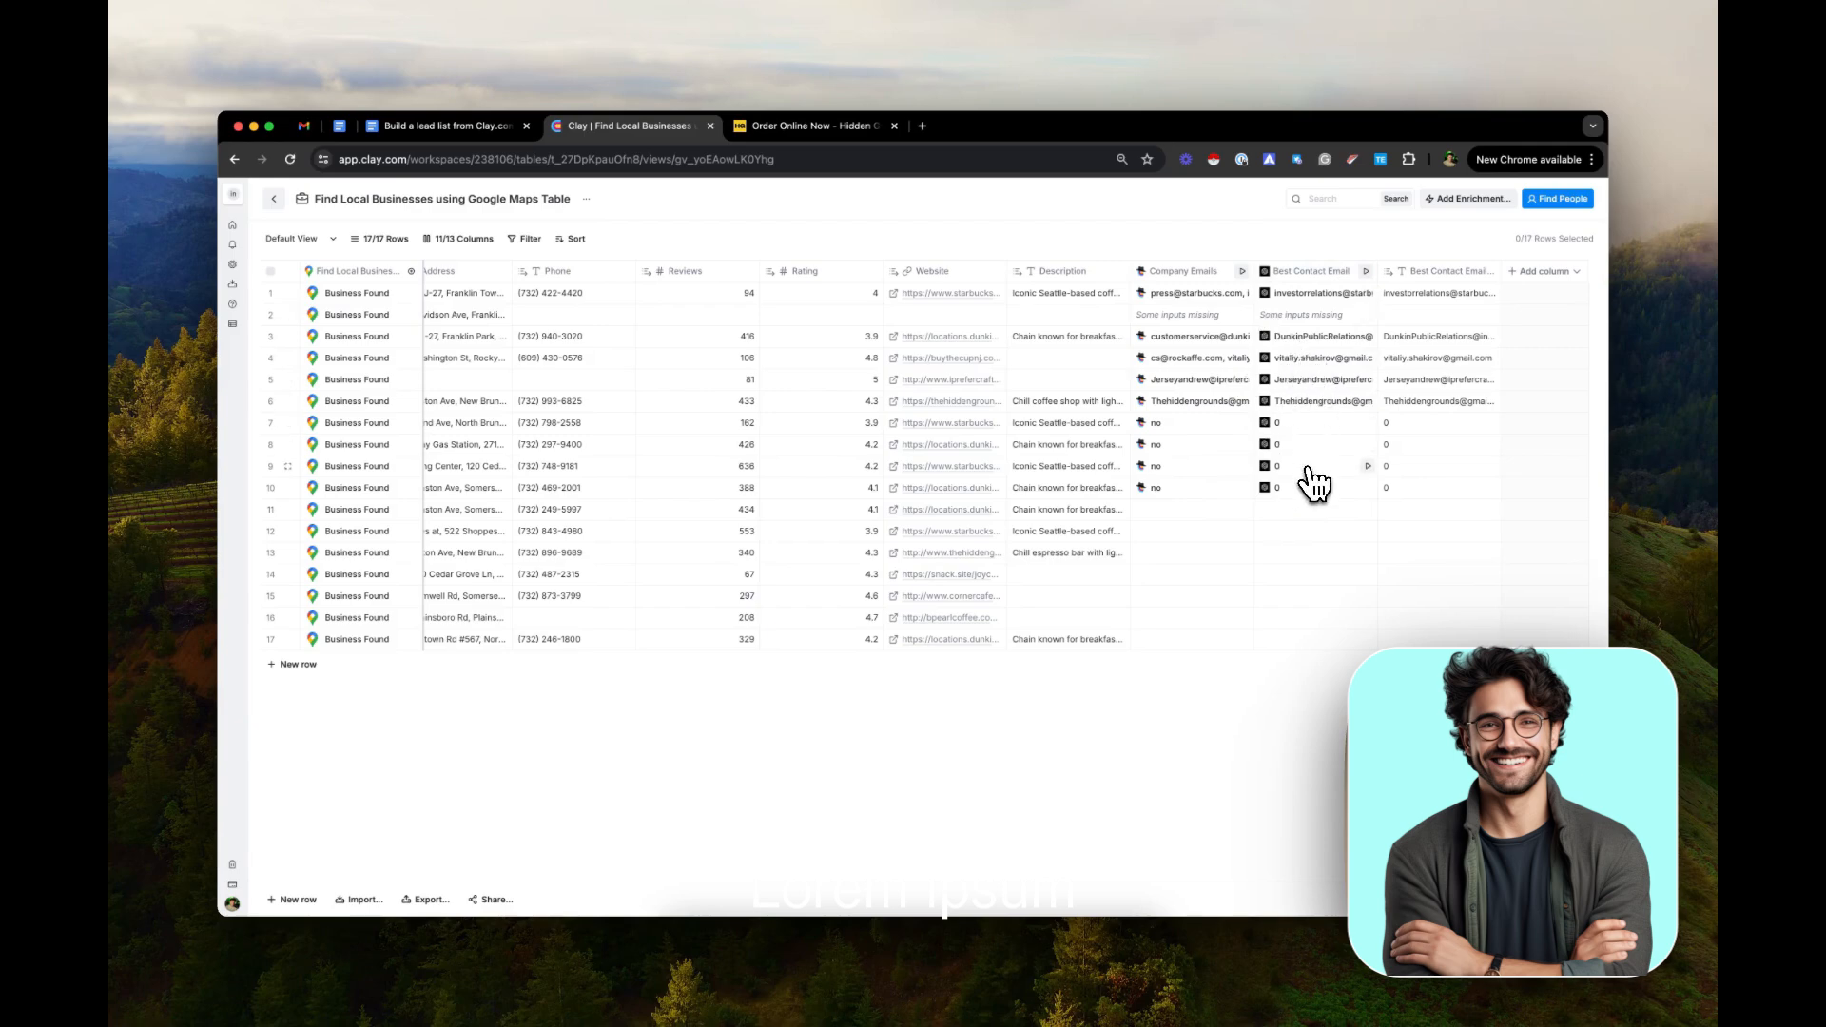
Switch to the Google Doc and review the Claygent prompt and the email-filtering prompt
click(447, 127)
click(729, 388)
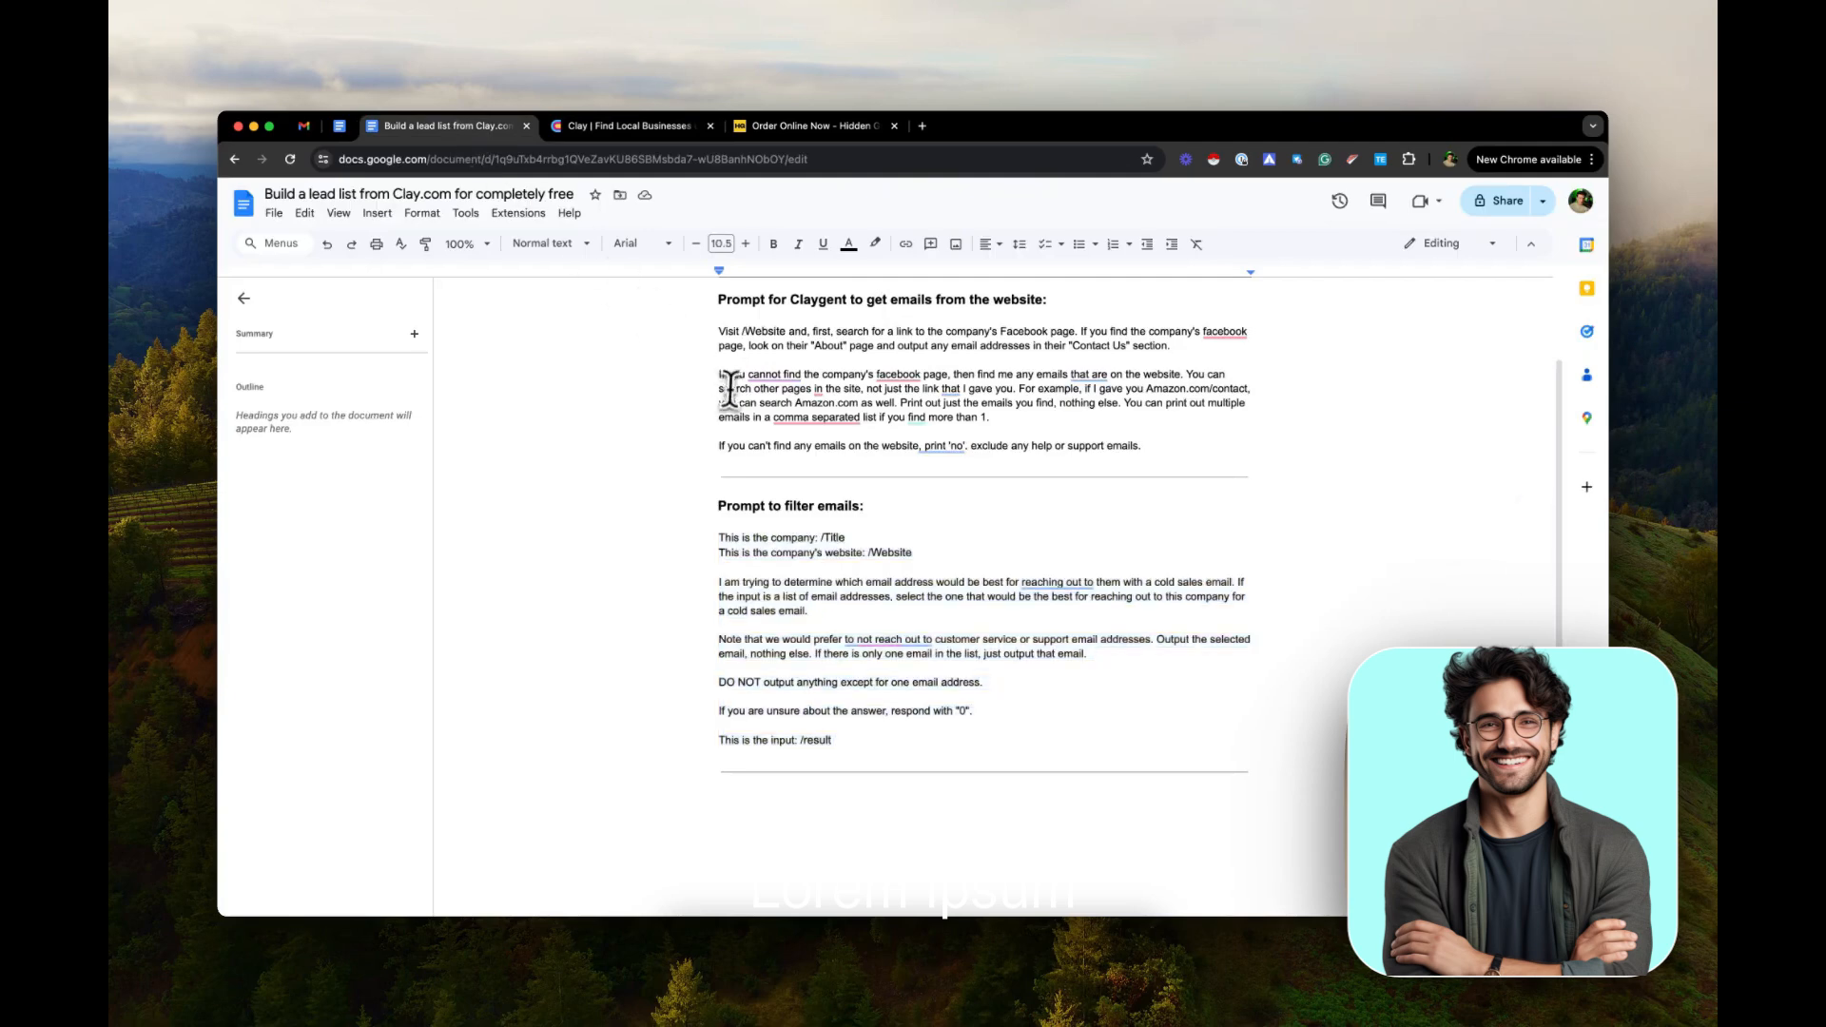
scroll(730, 389, up, 2)
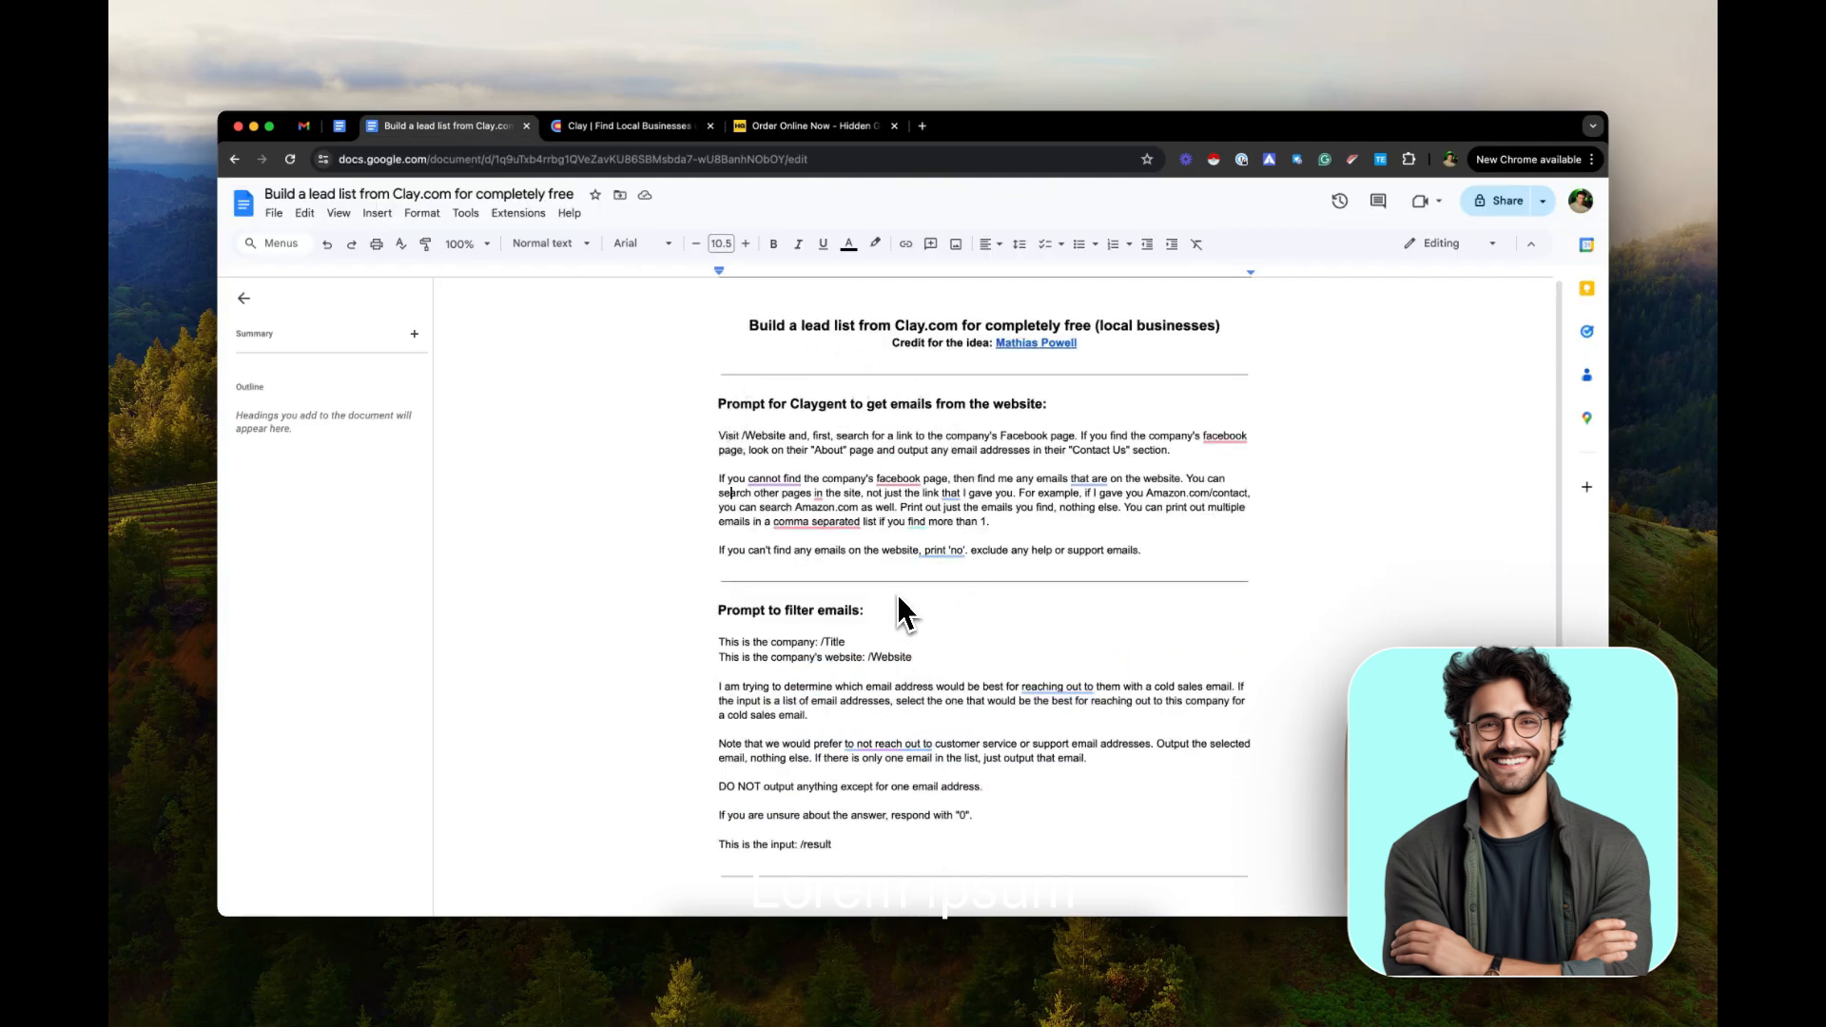